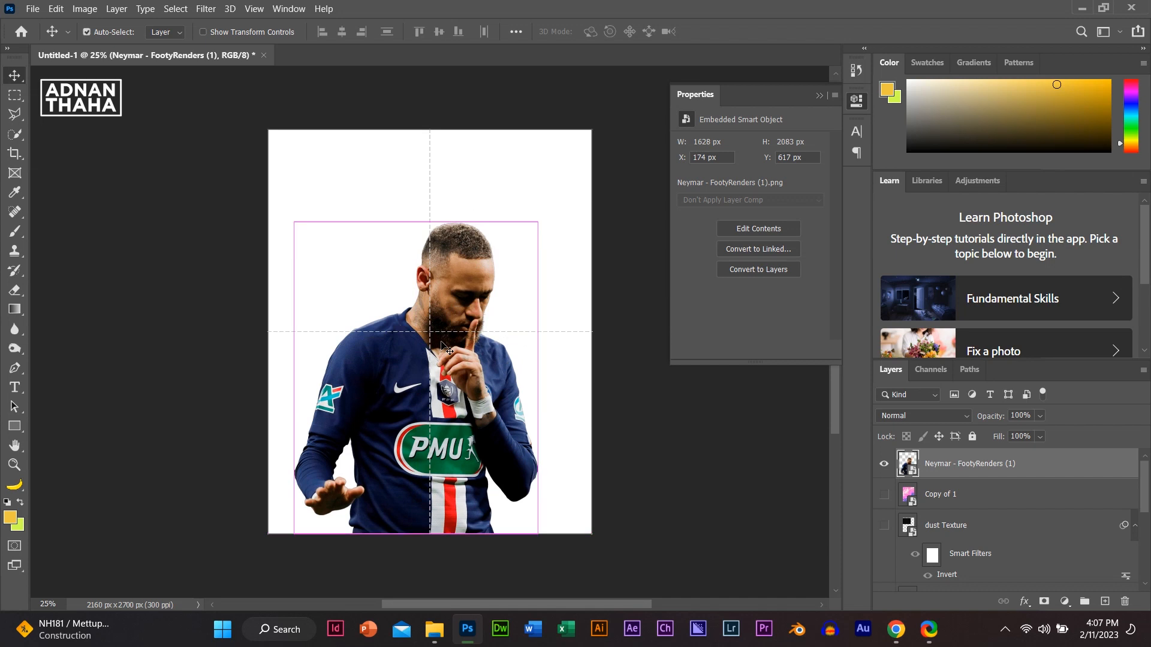
Step: Enlarge the player cutout to about 2344 × 3002 px and nudge it up and left to X -400 px, Y 267 px
left_click_drag(535, 377, 498, 388)
key("Return")
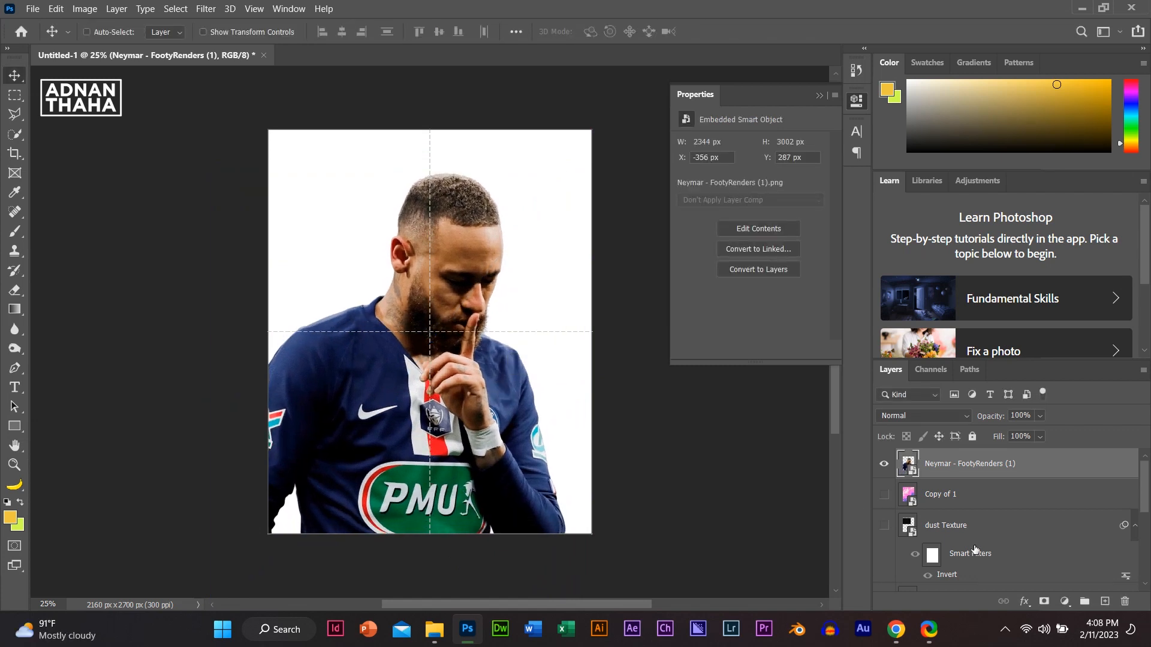
key("Left")
key("Left")
key("Left")
key("Left")
key("Up")
key("Up")
key("Up")
key("Left")
key("Left")
key("Left")
key("Left")
key("Up")
key("Up")
key("Left")
key("Left")
key("Left")
key("Left")
key("Right")
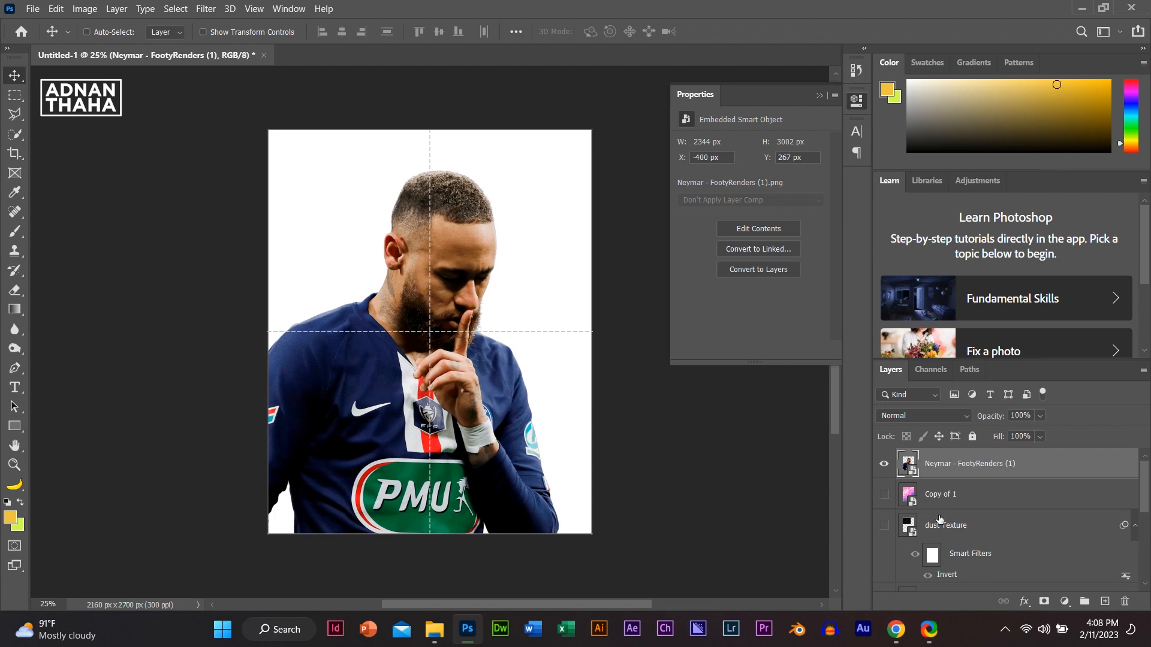
Step: Show the Copy of 1 texture layer and add a Hue/Saturation adjustment clipped to it
scroll(940, 519, "down", 5)
scroll(940, 520, "up", 5)
left_click(885, 495)
left_click(926, 497)
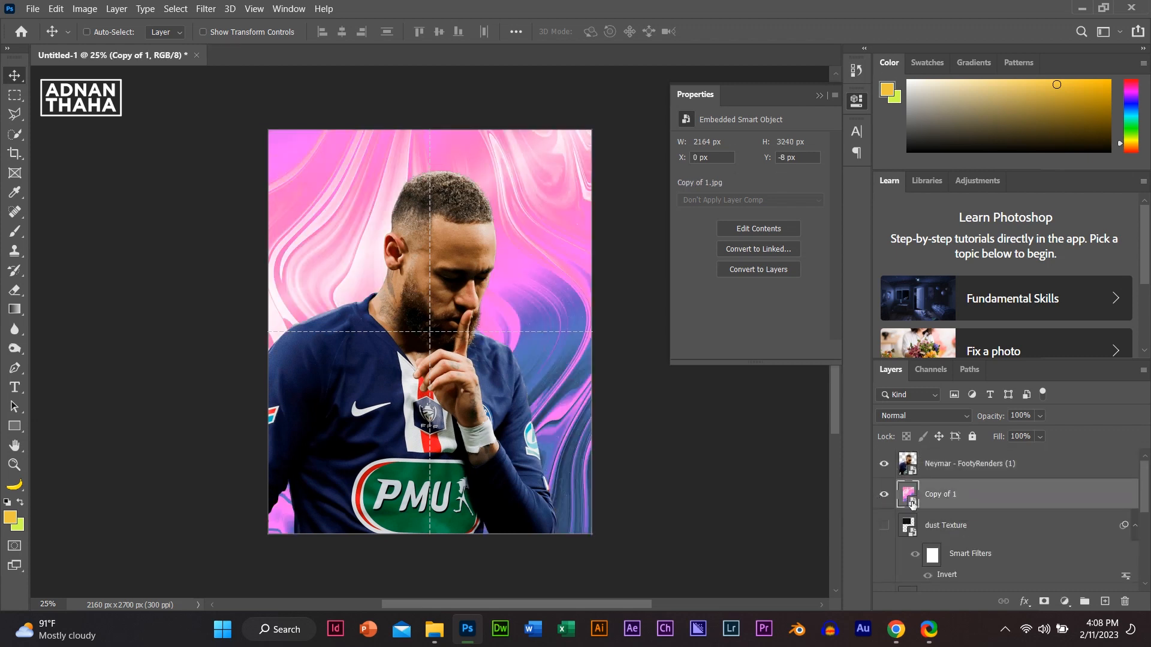
left_click(1065, 600)
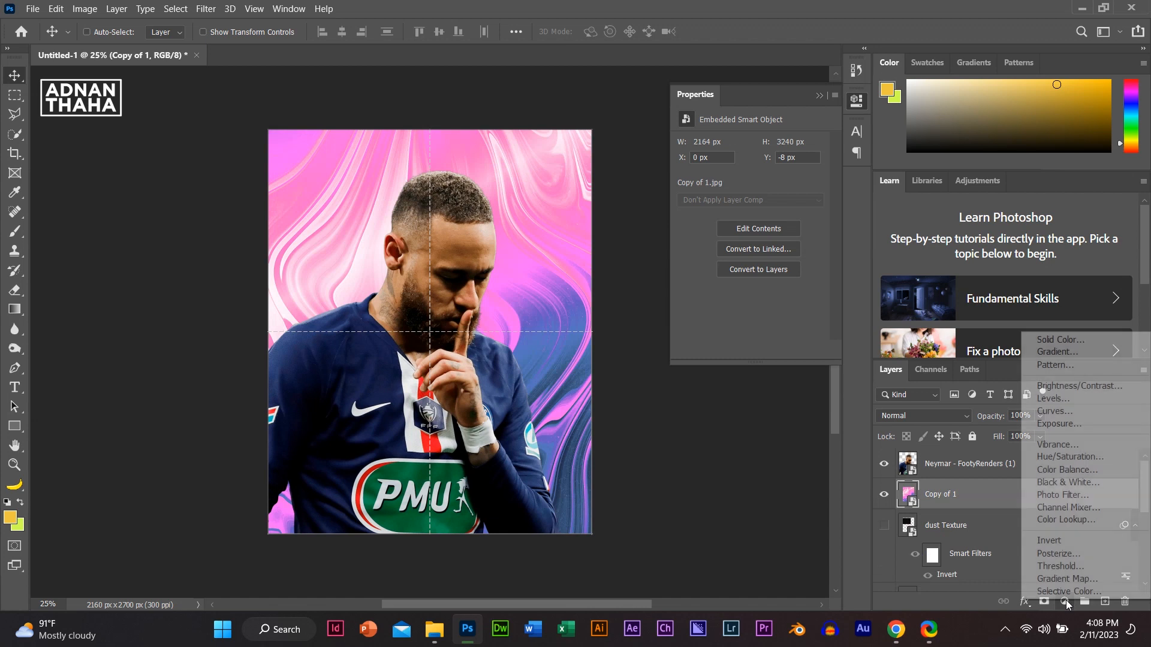
left_click(1058, 458)
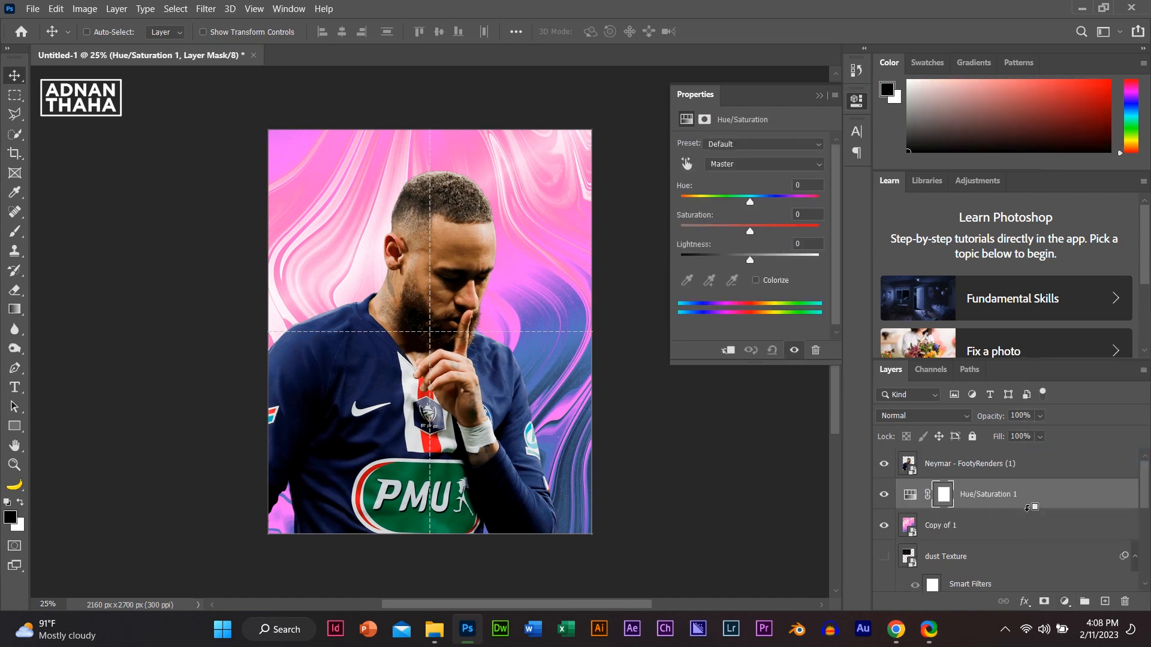
left_click(1028, 509, "alt")
Step: Colorize the texture with the adjustment at Hue 248, Saturation 71 and Lightness -4
left_click(756, 281)
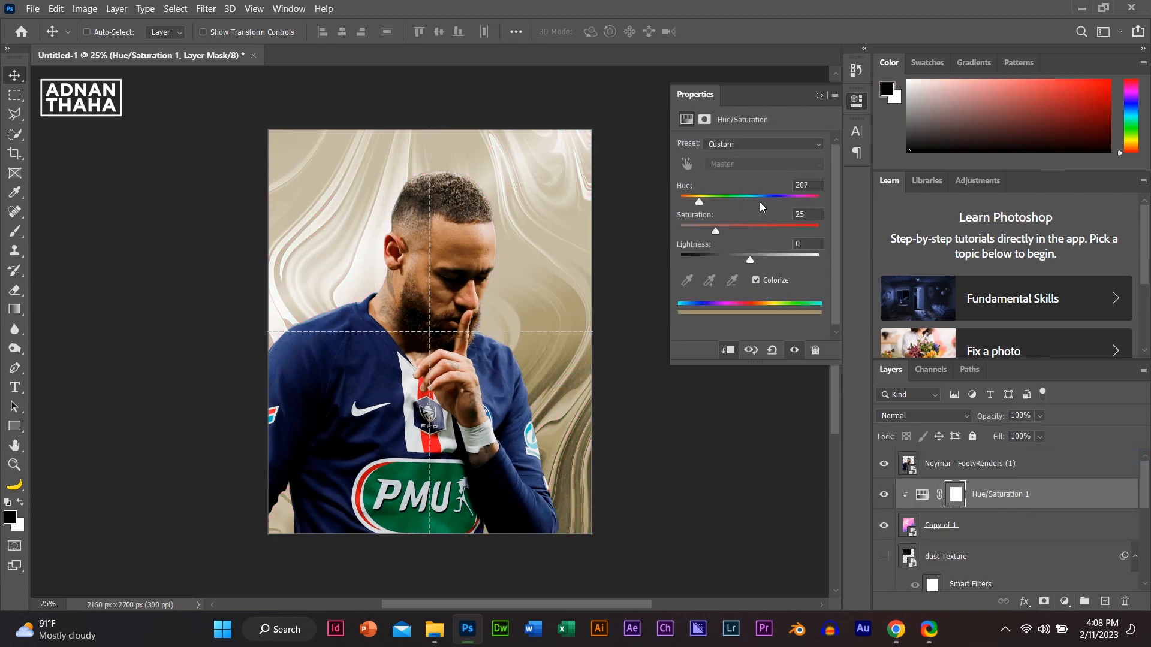
left_click_drag(760, 207, 778, 210)
left_click_drag(716, 231, 748, 258)
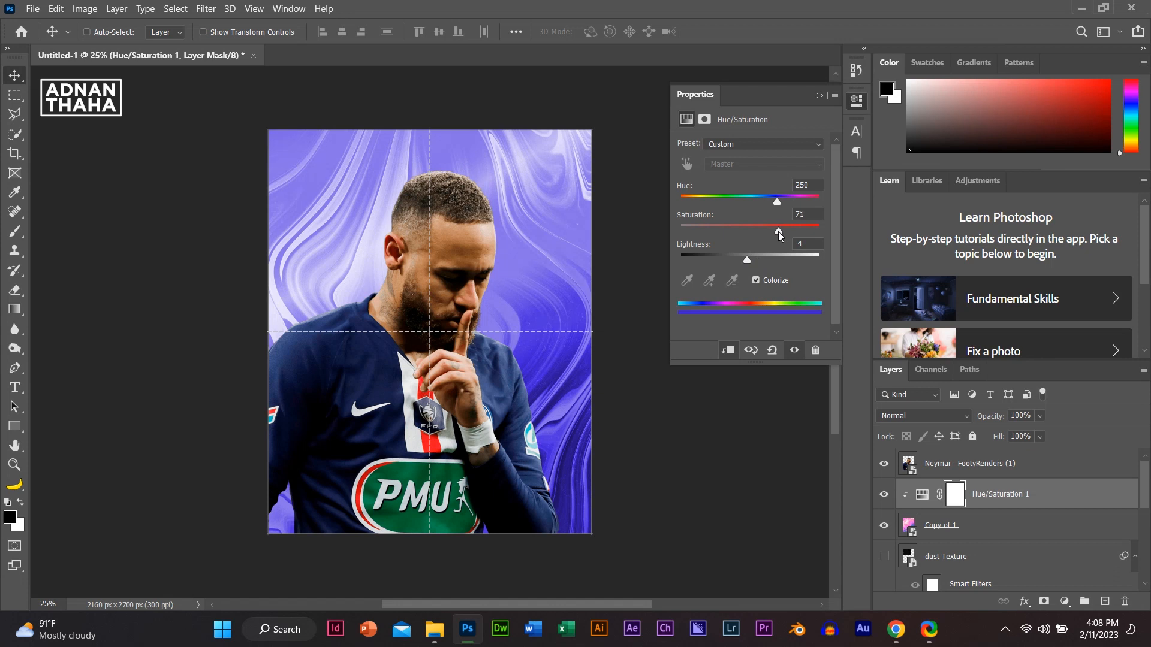
left_click_drag(774, 204, 781, 205)
Step: Move the Rectangle 1 layer directly below Copy of 1, show it, and clip the texture to its torn-edge shape
scroll(978, 559, "down", 3)
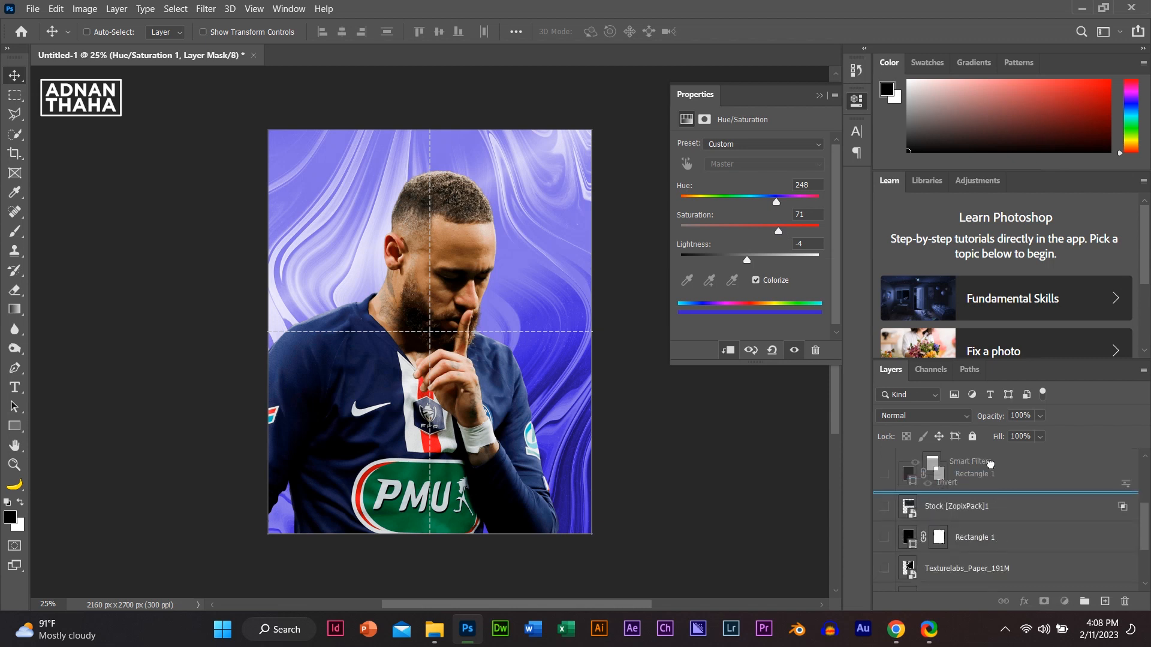
scroll(998, 527, "up", 2)
left_click(989, 516)
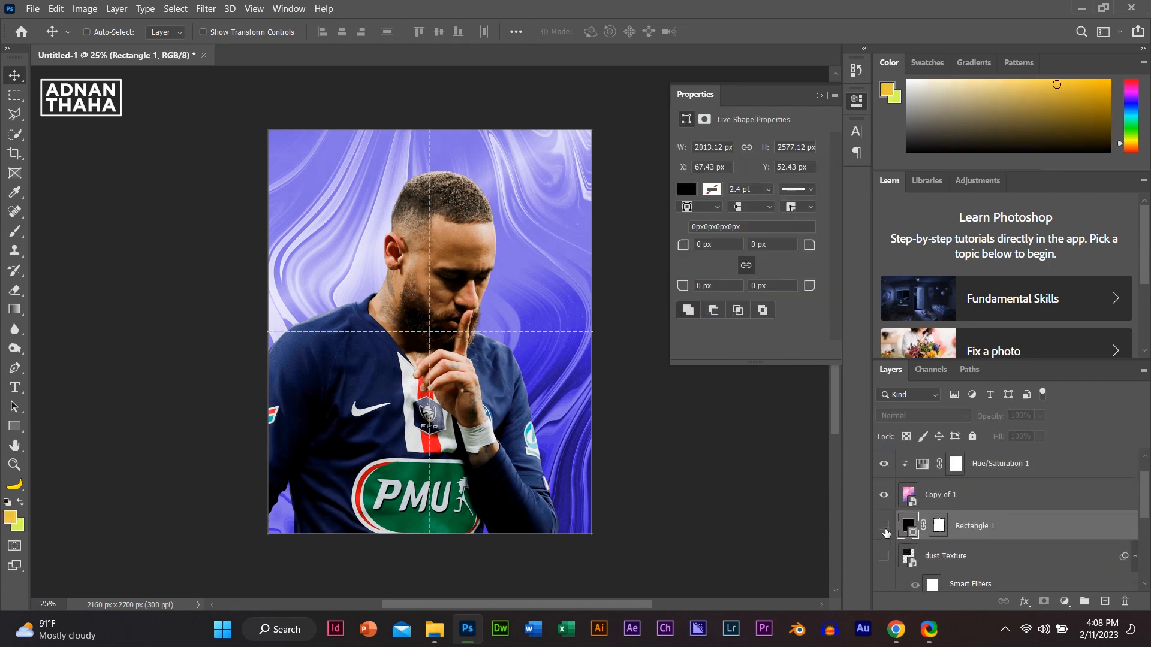
left_click(986, 509, "alt")
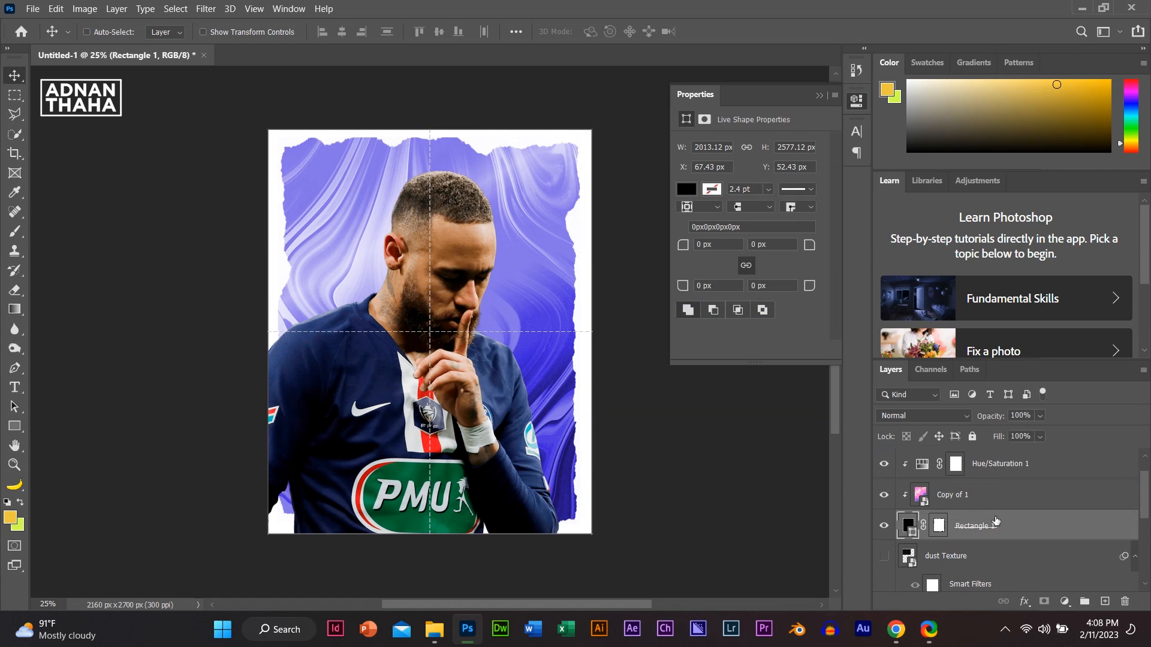
Step: Add a Solid Color fill layer above the Background, using the jersey's sampled blue darkened to a near-black navy
scroll(1017, 538, "down", 5)
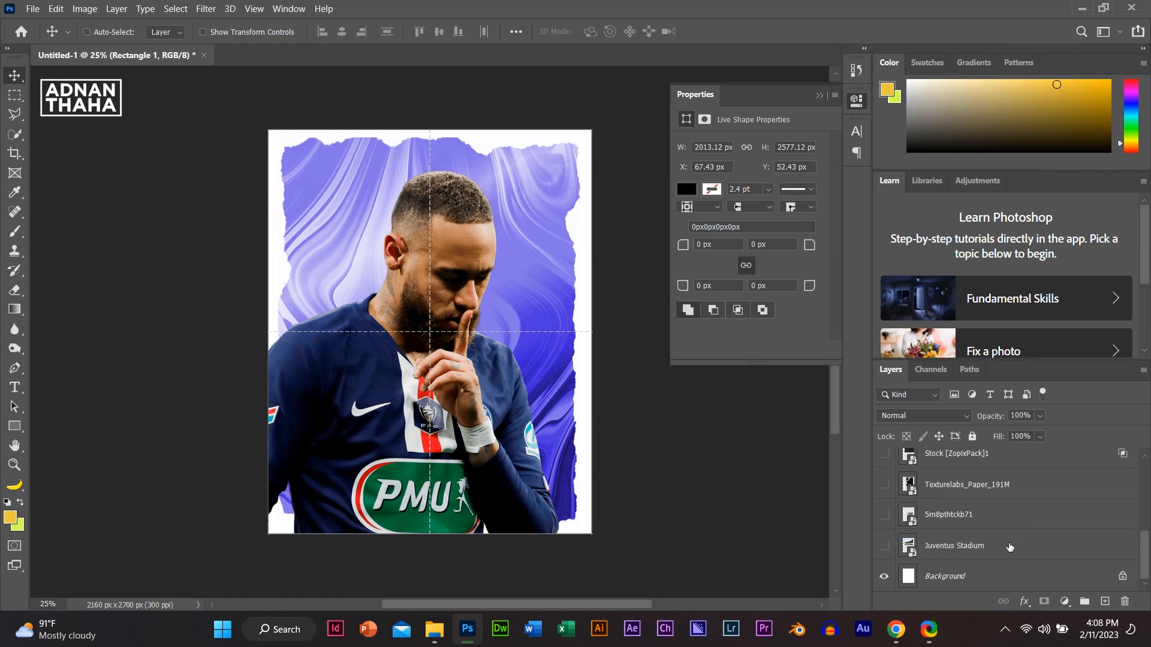
left_click(999, 583)
left_click(1064, 601)
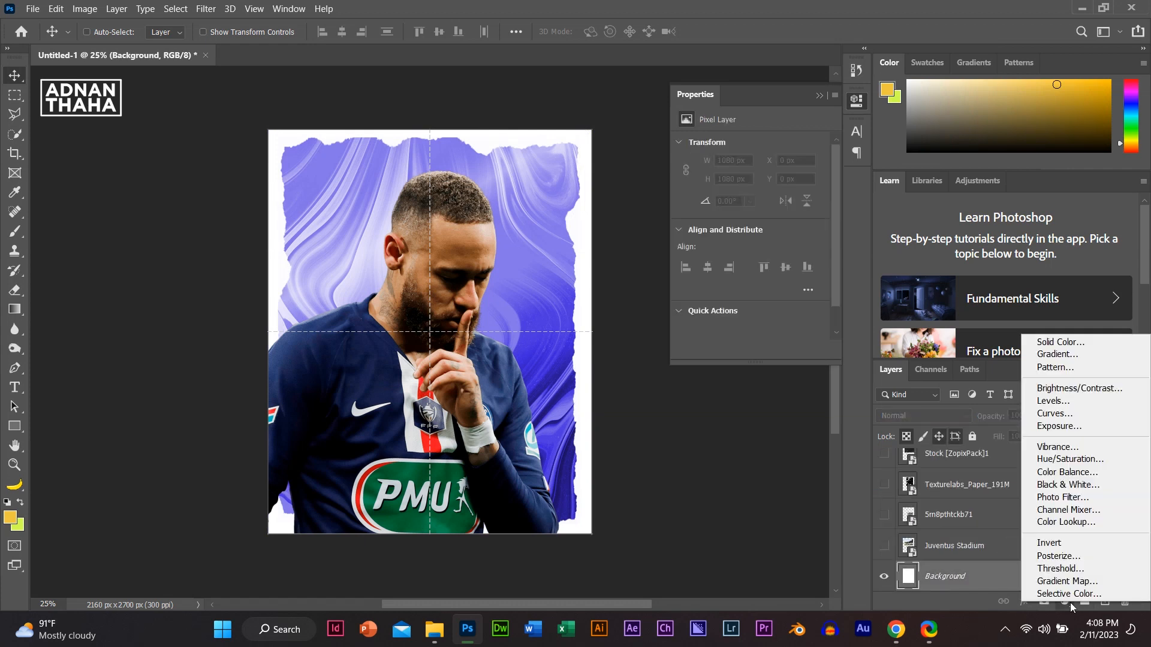
left_click(1061, 341)
left_click(368, 368)
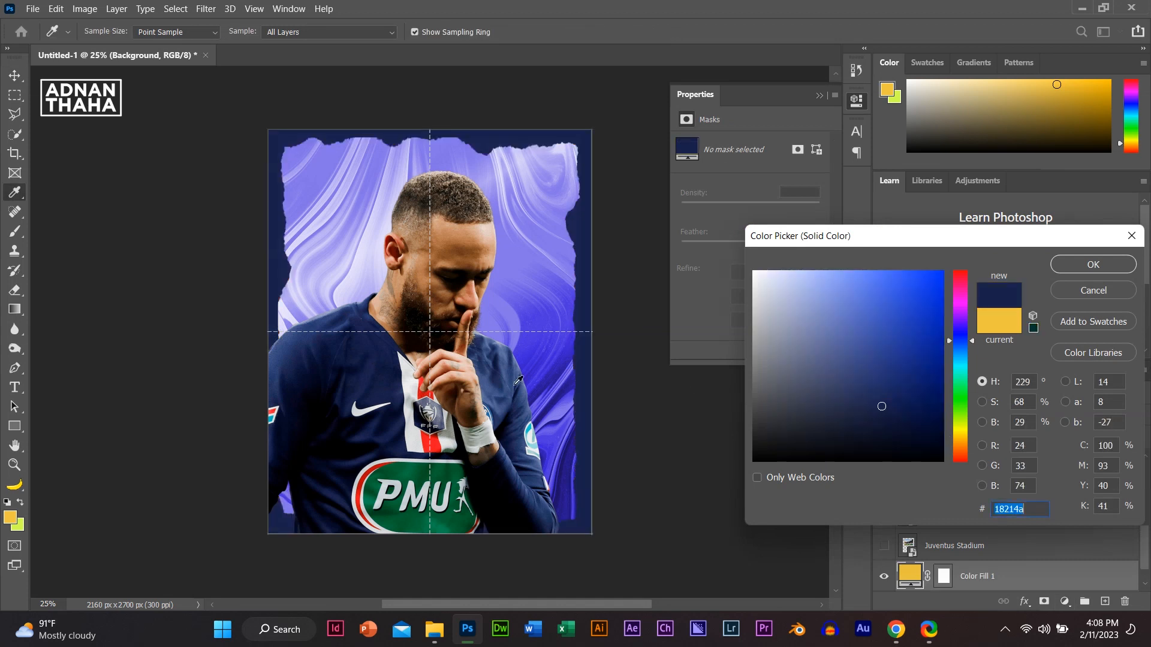
left_click(883, 432)
left_click_drag(883, 435, 882, 446)
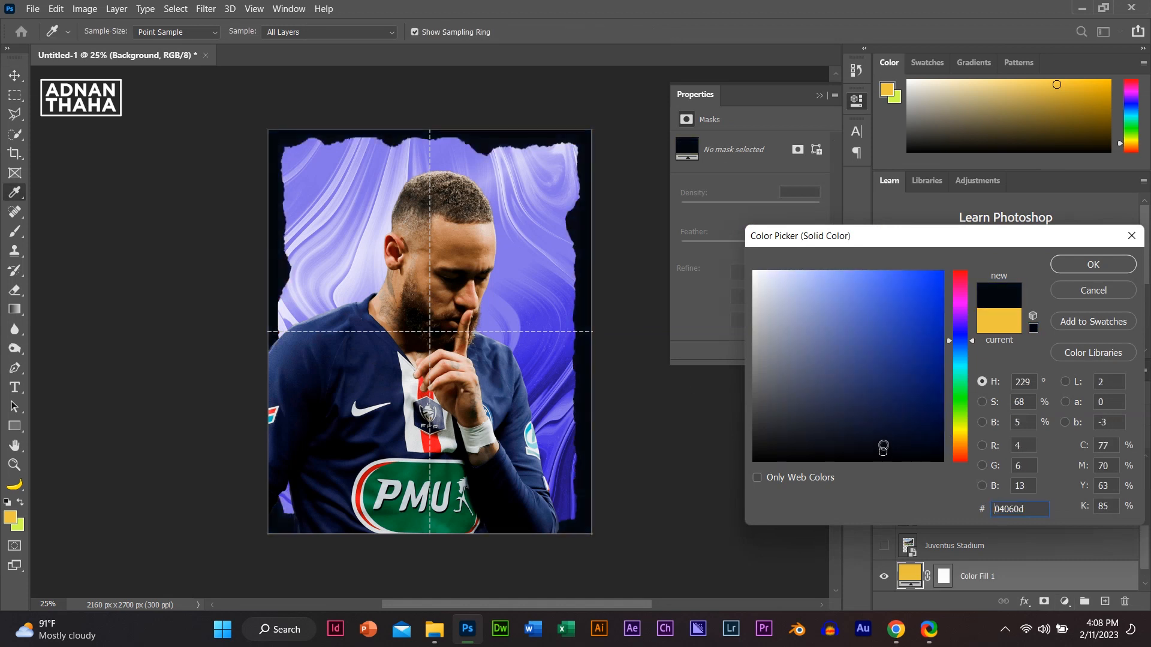
left_click(1091, 264)
Step: Try warping the Rectangle 1 shape's corners and edges slightly outward, and undo the warp
scroll(976, 533, "up", 5)
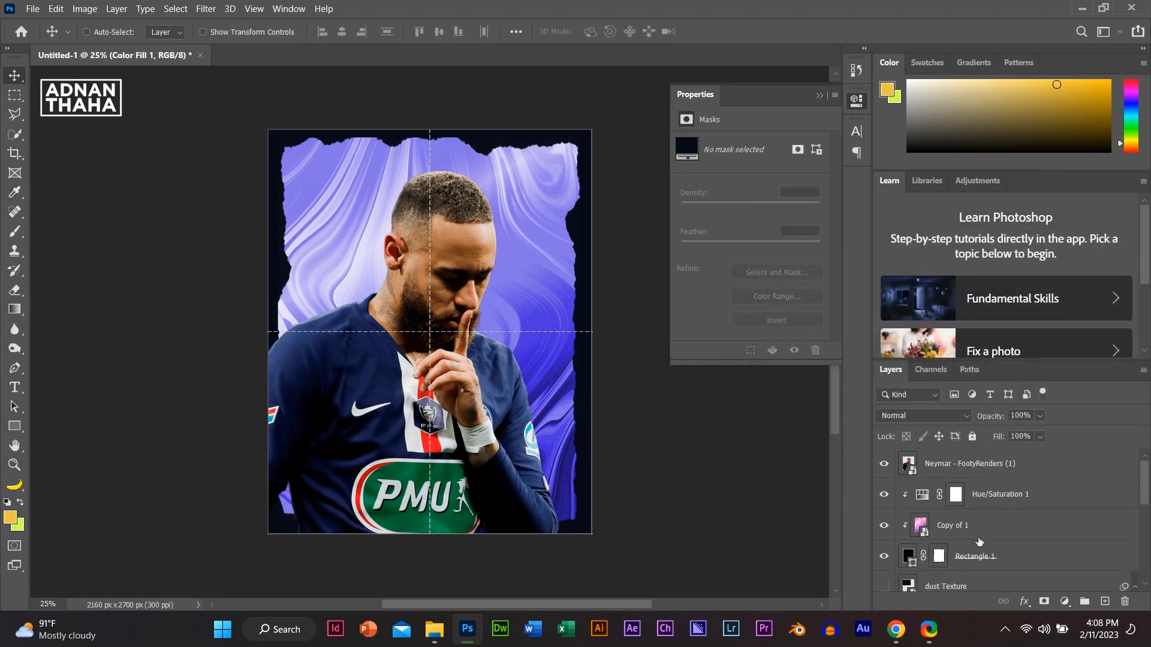
left_click(998, 556)
key("ctrl+t")
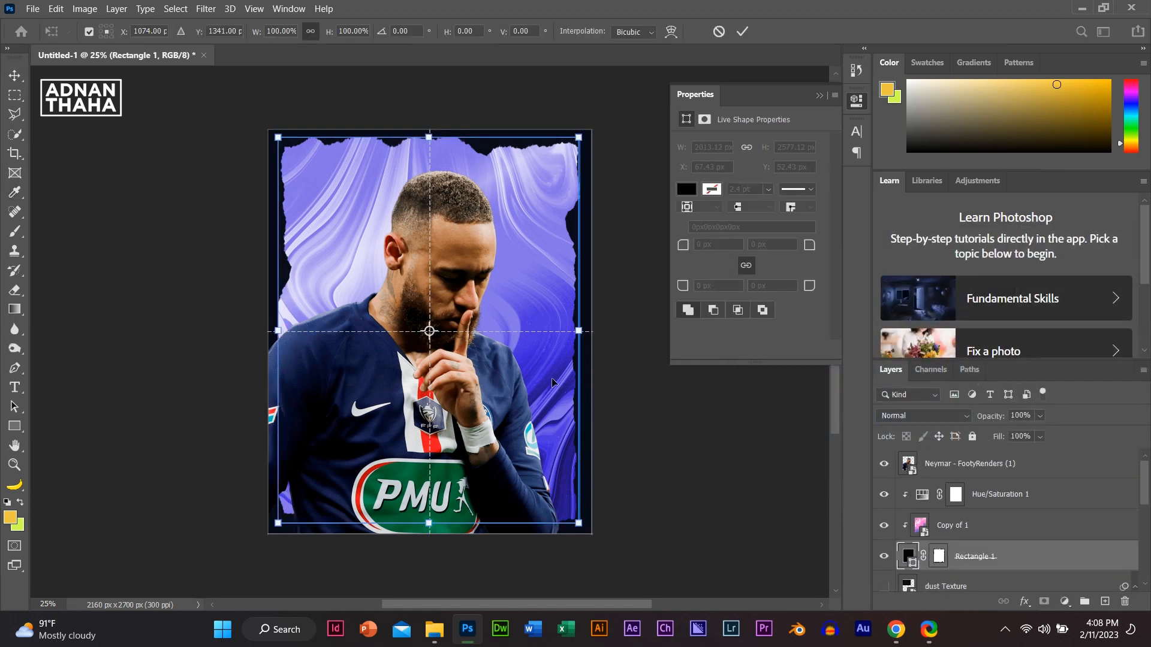
right_click(554, 386)
left_click(634, 210)
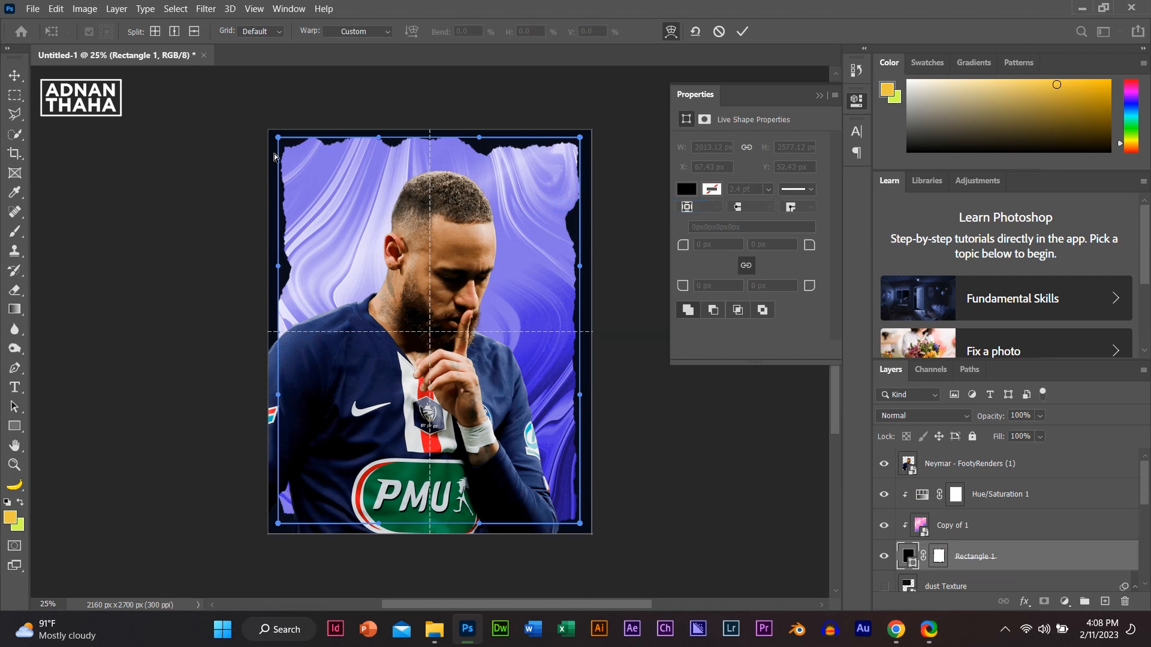
left_click_drag(286, 153, 281, 149)
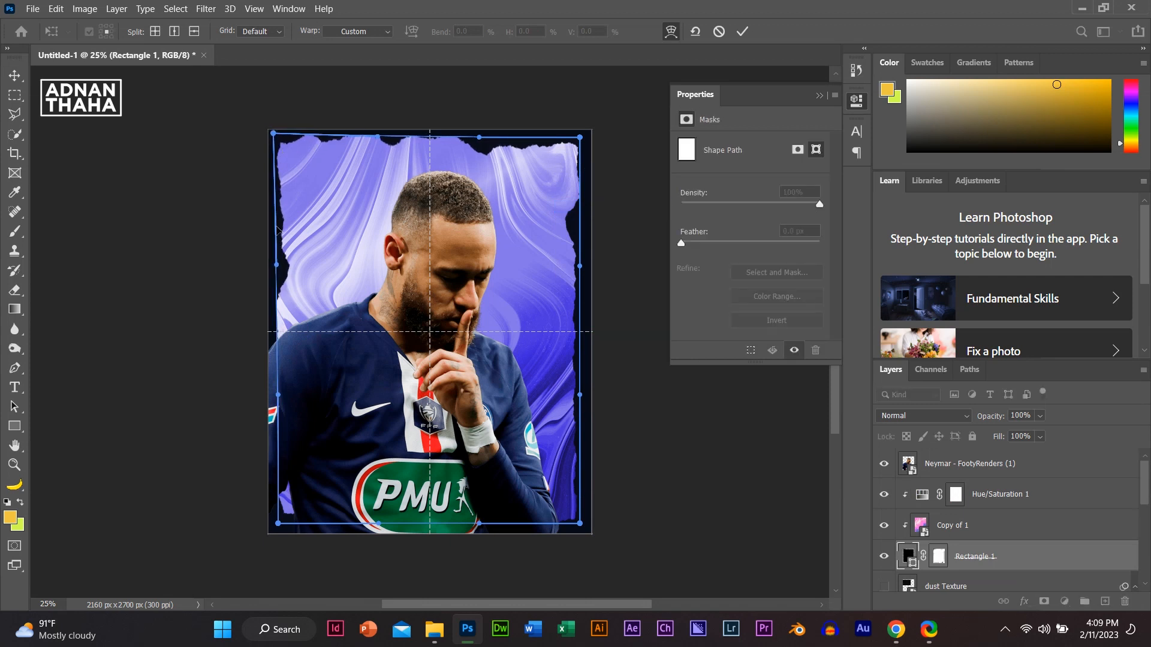
left_click_drag(284, 275, 282, 275)
left_click_drag(286, 495, 287, 503)
left_click_drag(561, 505, 564, 507)
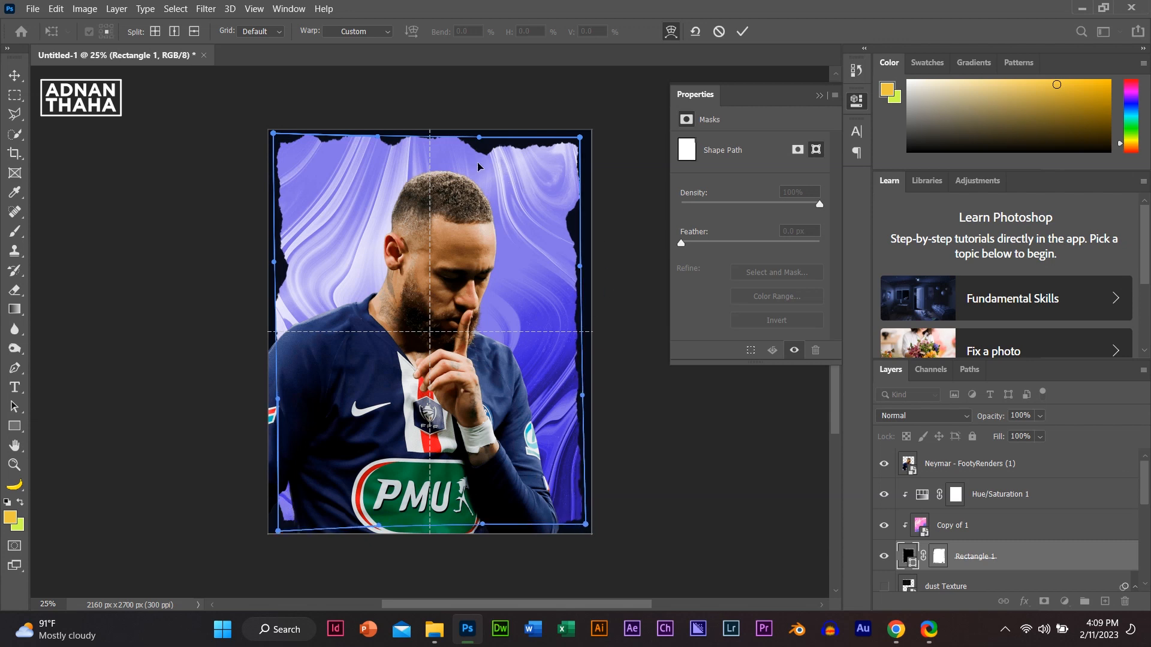
left_click_drag(364, 146, 365, 151)
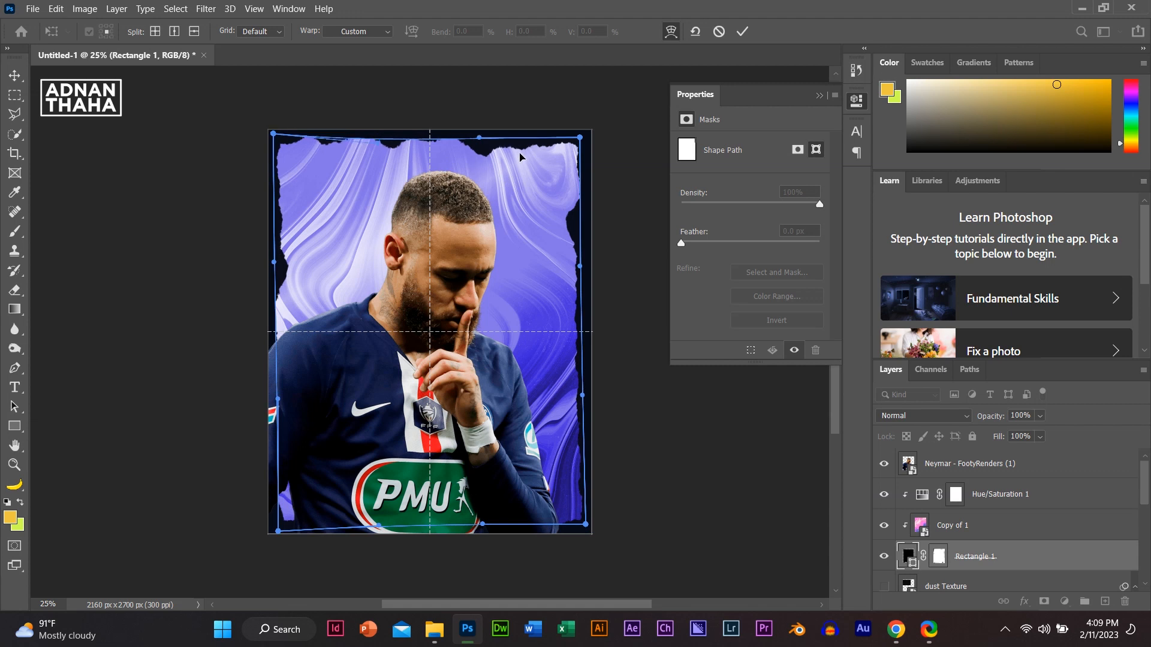
key("Return")
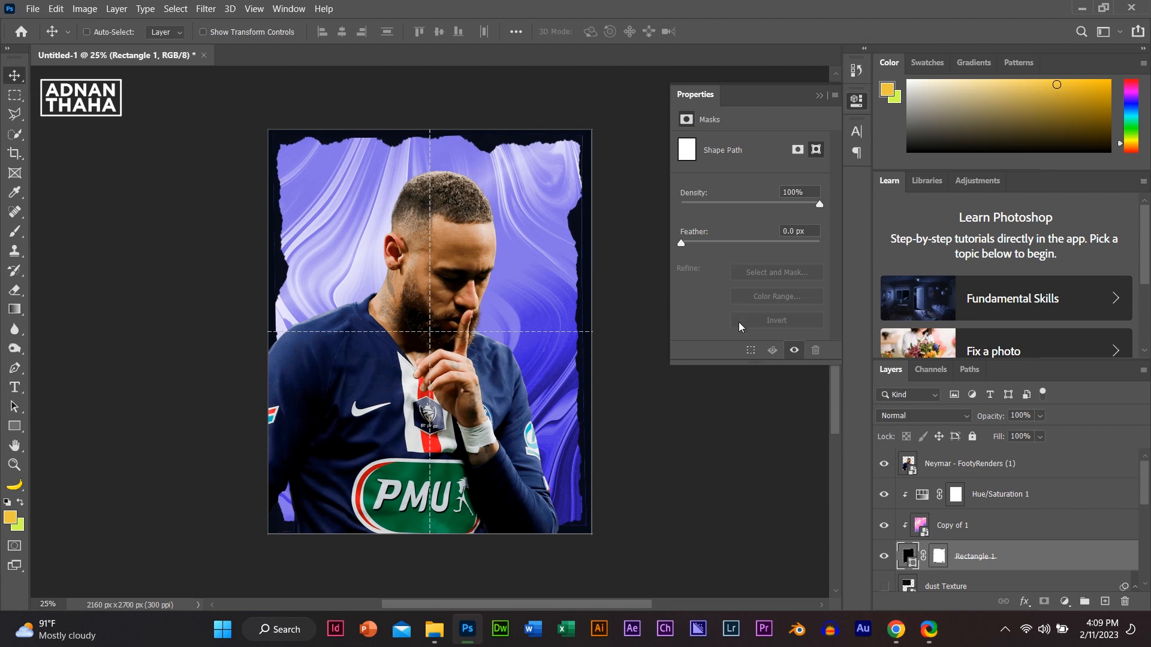
key("ctrl+z")
key("ctrl+z")
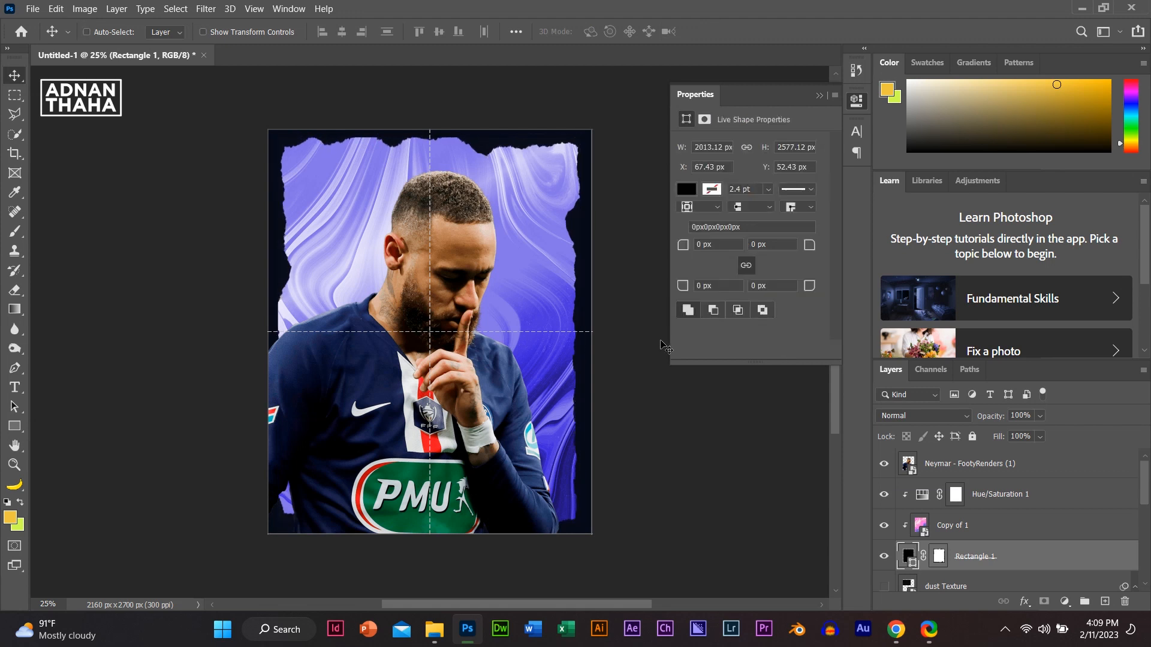
Step: Nudge the Rectangle 1 shape down to Y 68.43 px
key("Down")
key("Down")
key("Down")
key("Down")
key("Down")
key("Down")
key("Down")
key("Down")
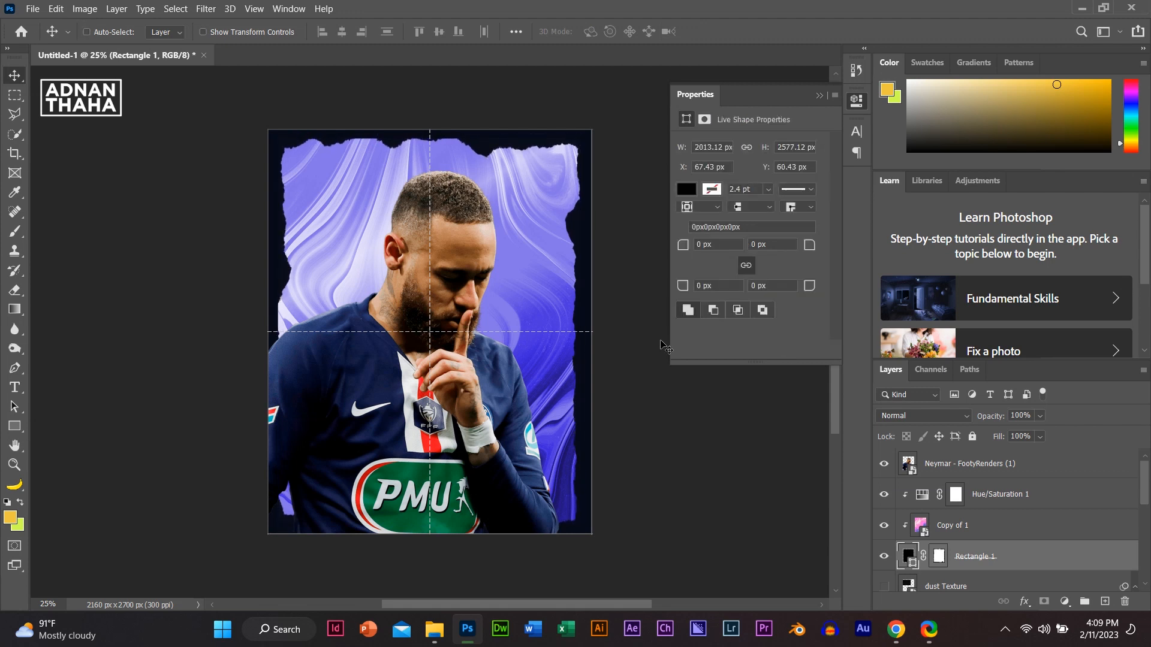
key("Down")
key("Down")
key("Down")
key("Down")
key("Down")
key("Down")
key("Down")
key("Down")
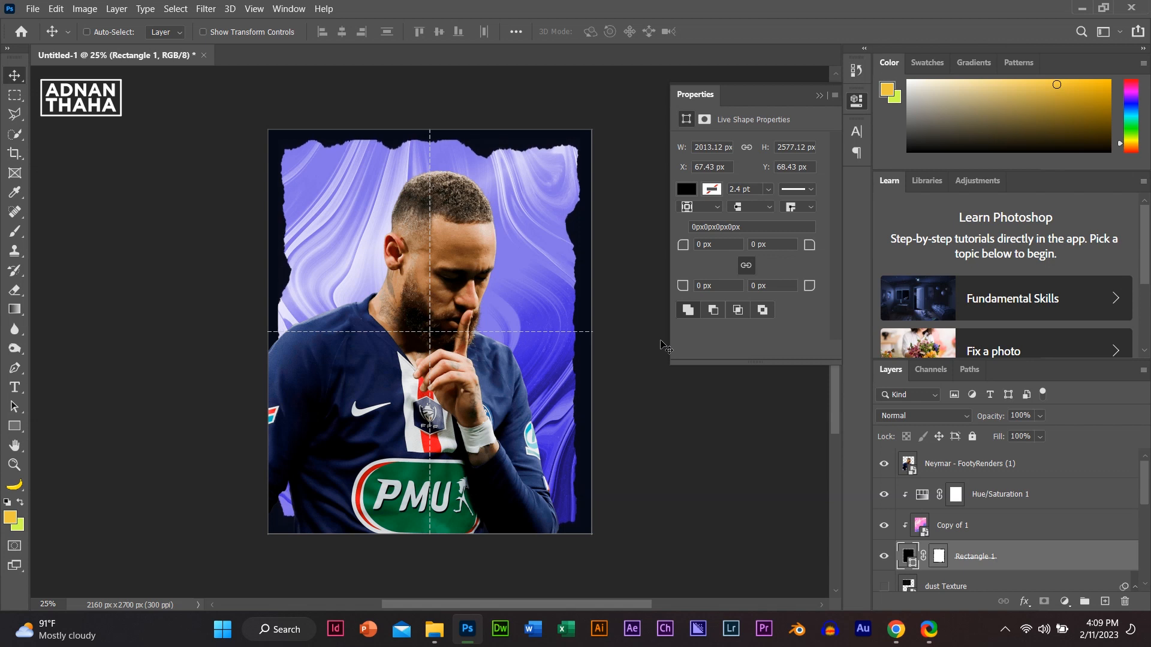
key("Up")
key("Up")
key("Up")
key("Up")
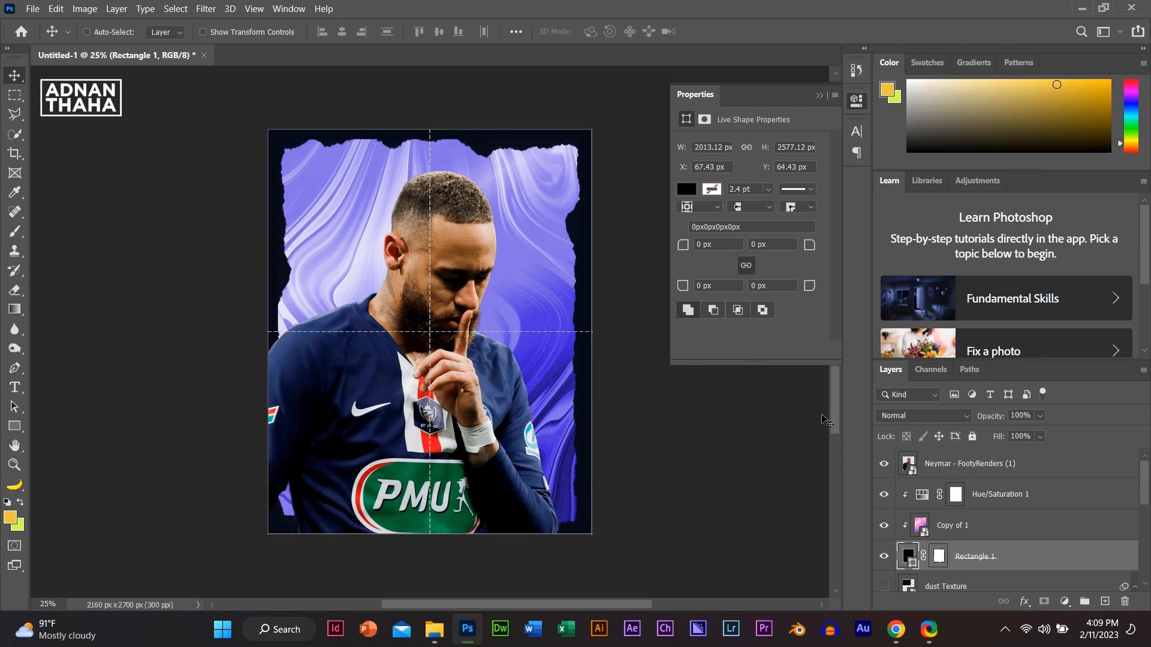
key("Down")
key("Down")
key("Down")
key("Down")
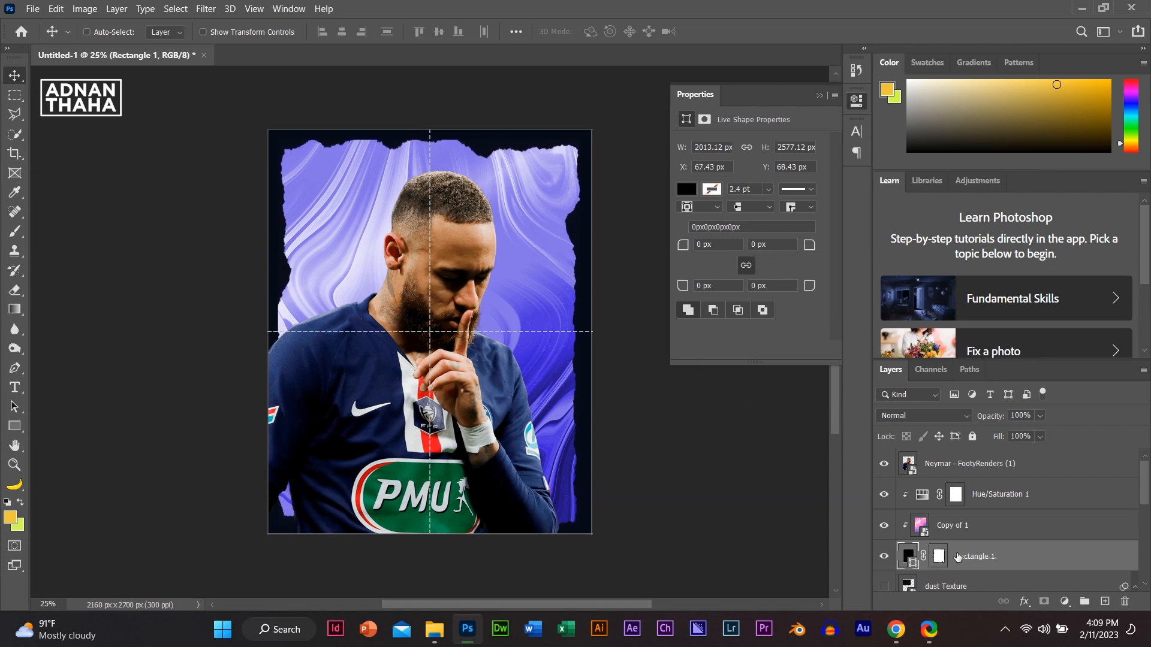
Step: Show the Juventus Stadium layer clipped directly above Copy of 1, and enlarge it to about 2382 × 1588 px at X -109, Y -16 px
scroll(957, 557, "down", 10)
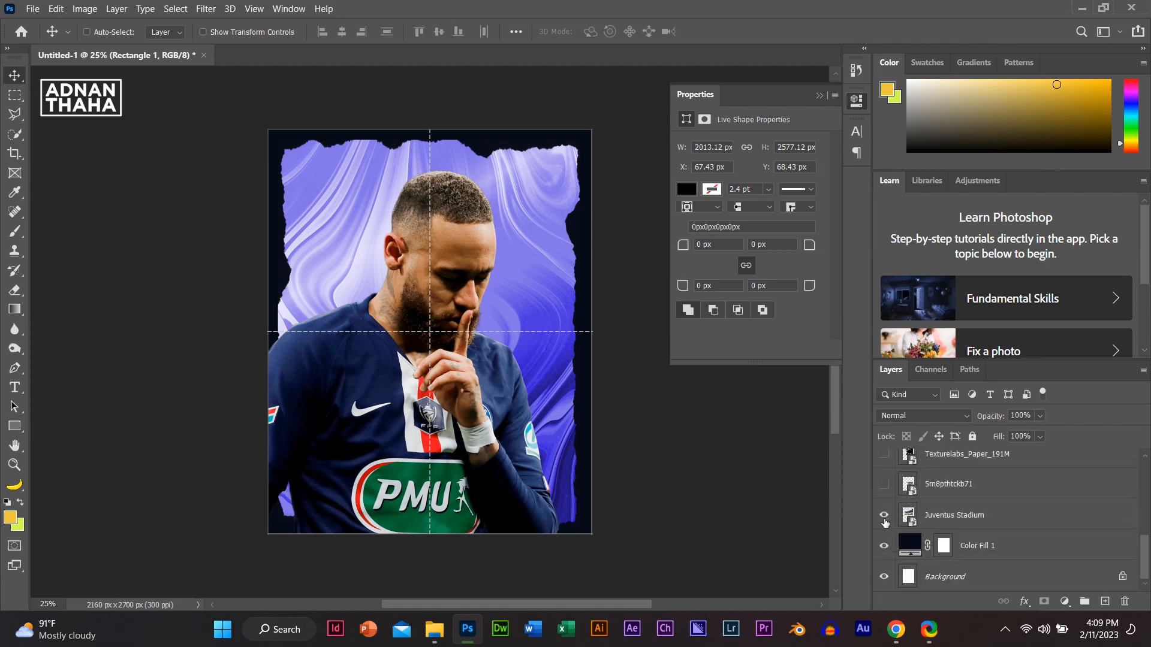
mouse_move(980, 525)
left_mouse_down()
mouse_move(982, 462)
mouse_move(970, 504)
left_mouse_up()
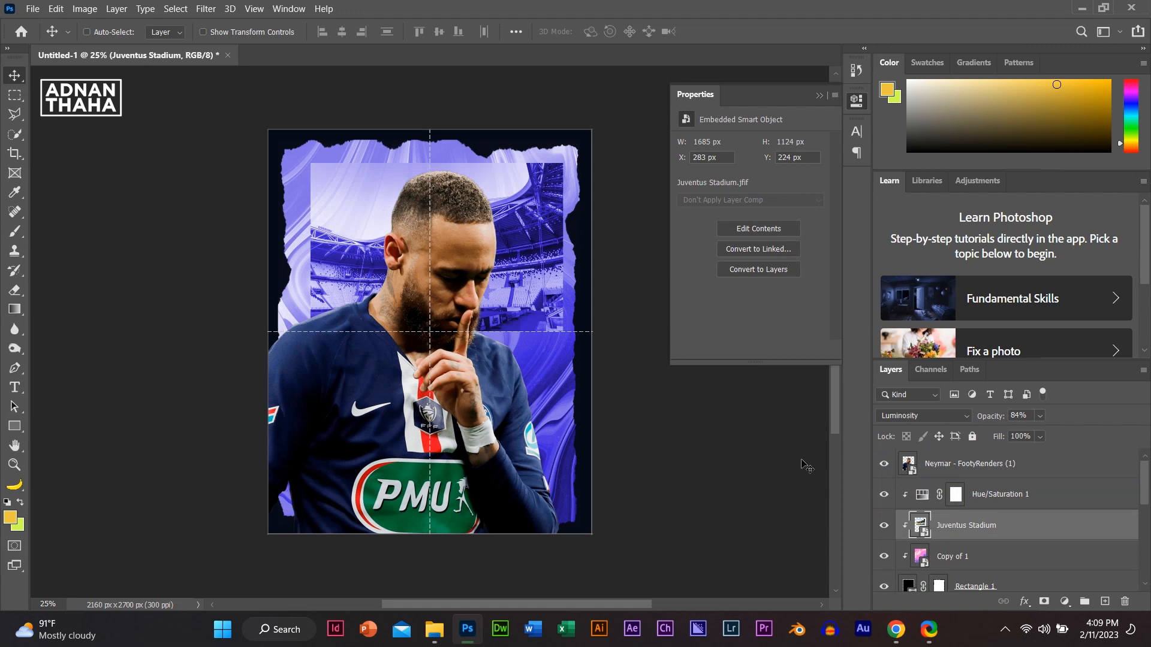
key("ctrl+t")
left_click_drag(563, 256, 536, 282)
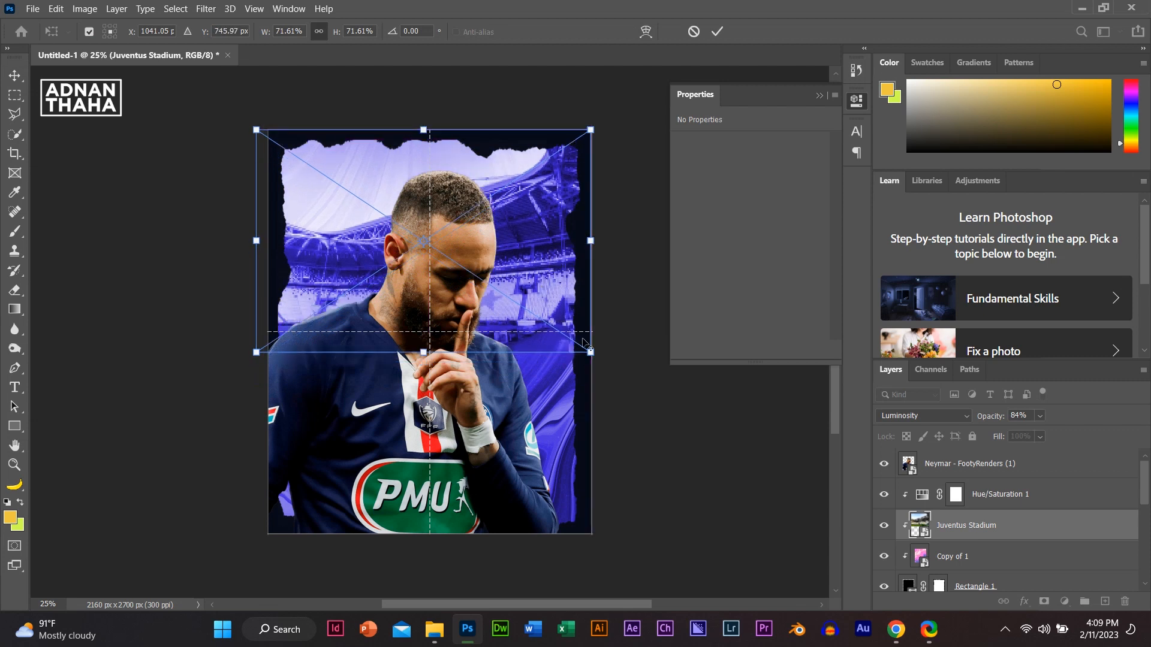
left_click_drag(590, 354, 612, 367)
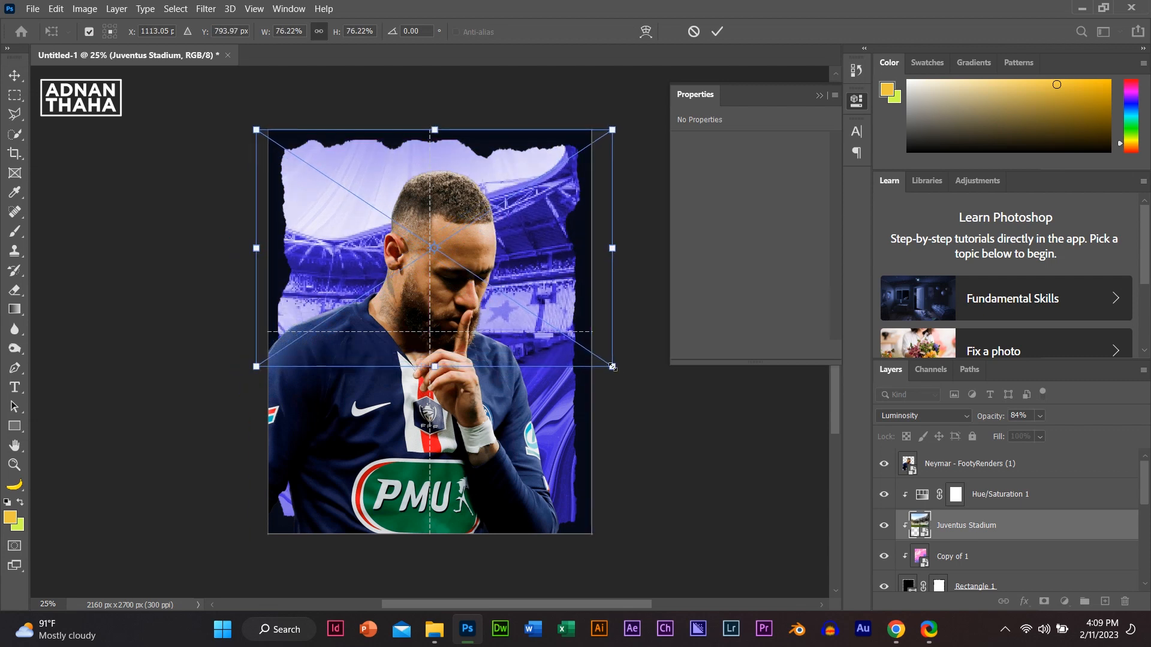
key("Return")
mouse_move(478, 238)
left_mouse_down()
mouse_move(478, 254)
mouse_move(478, 235)
left_mouse_up()
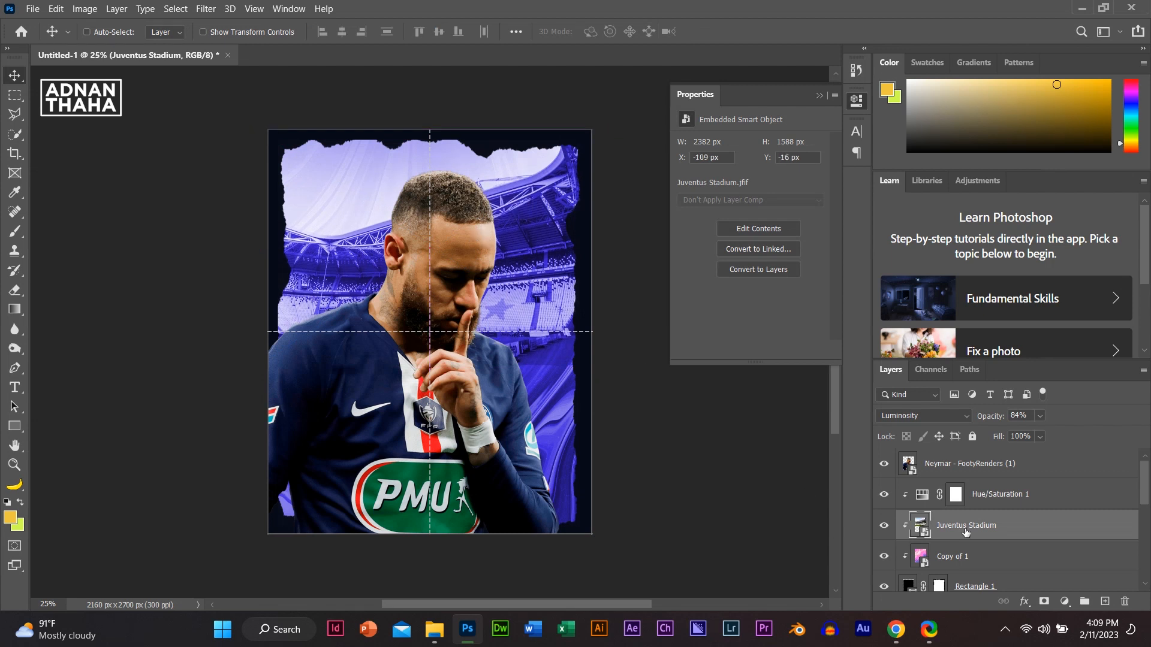
Step: Move the Stock [ZopixPack]1 image to X 772, Y 1129 px, and place its layer hidden and clipped above Hue/Saturation 1
scroll(966, 532, "down", 4)
left_click_drag(915, 576, 917, 513)
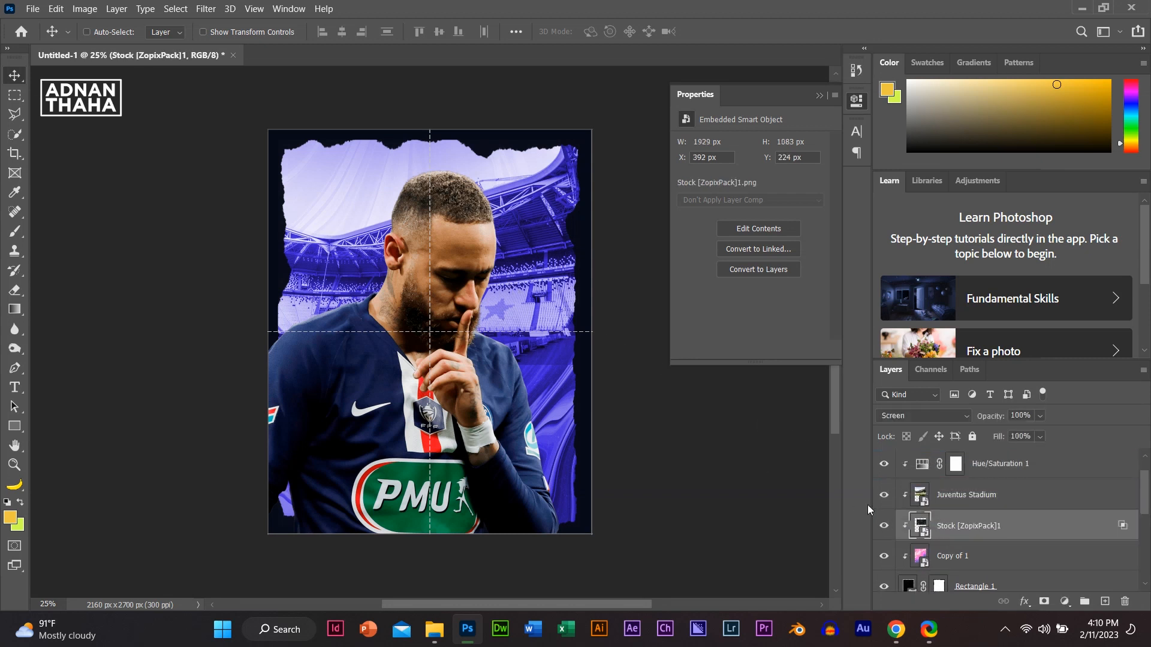
left_click_drag(556, 484, 590, 485)
scroll(999, 523, "up", 1)
left_click_drag(1000, 555, 1000, 514)
left_click_drag(531, 353, 554, 319)
left_click(884, 525)
left_click_drag(938, 543, 954, 487)
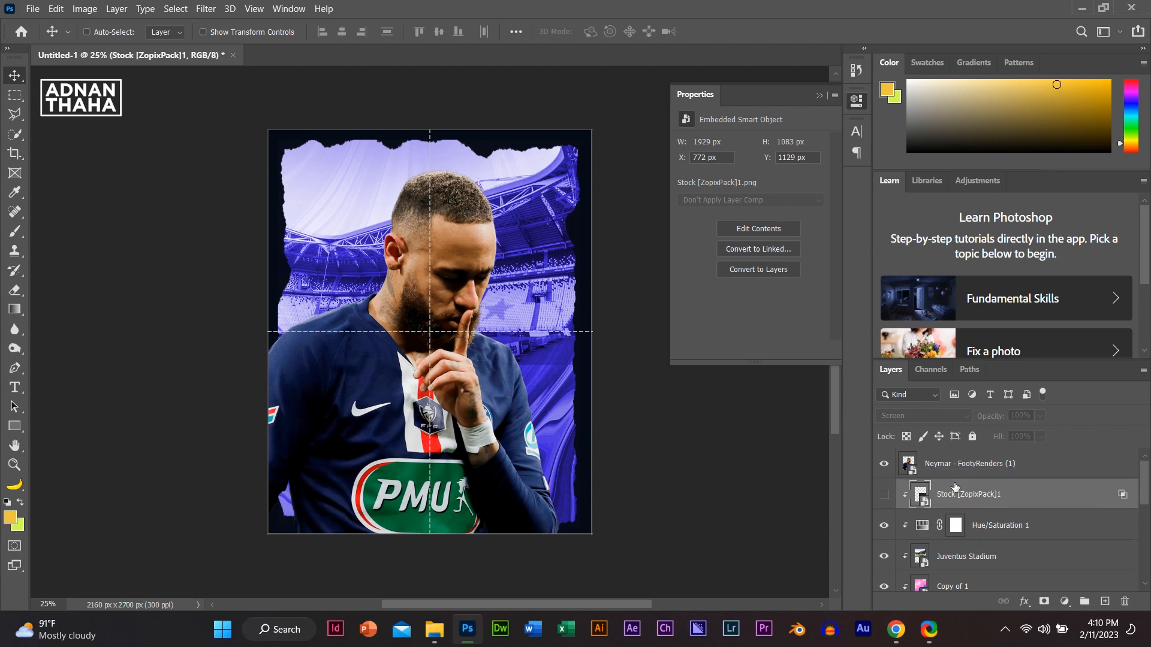
Step: Move the hidden 5m8pthtckb71 layer into the clipped group between Juventus Stadium and Copy of 1
scroll(959, 509, "down", 5)
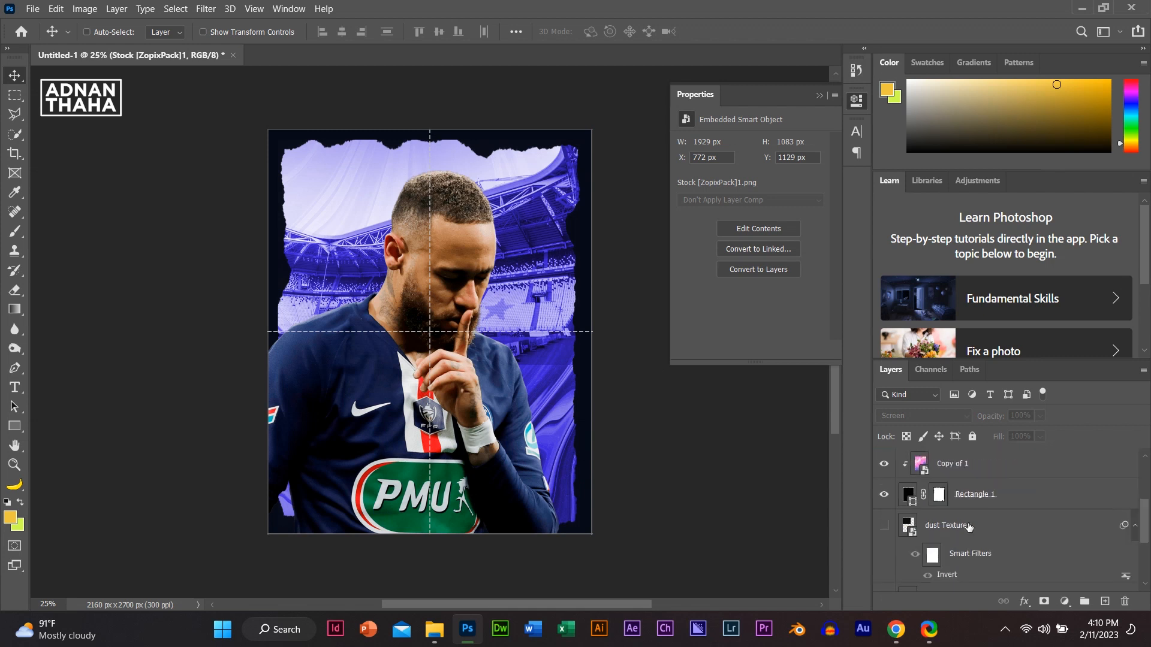
scroll(959, 525, "down", 3)
mouse_move(963, 525)
left_mouse_down()
mouse_move(961, 462)
mouse_move(961, 519)
left_mouse_up()
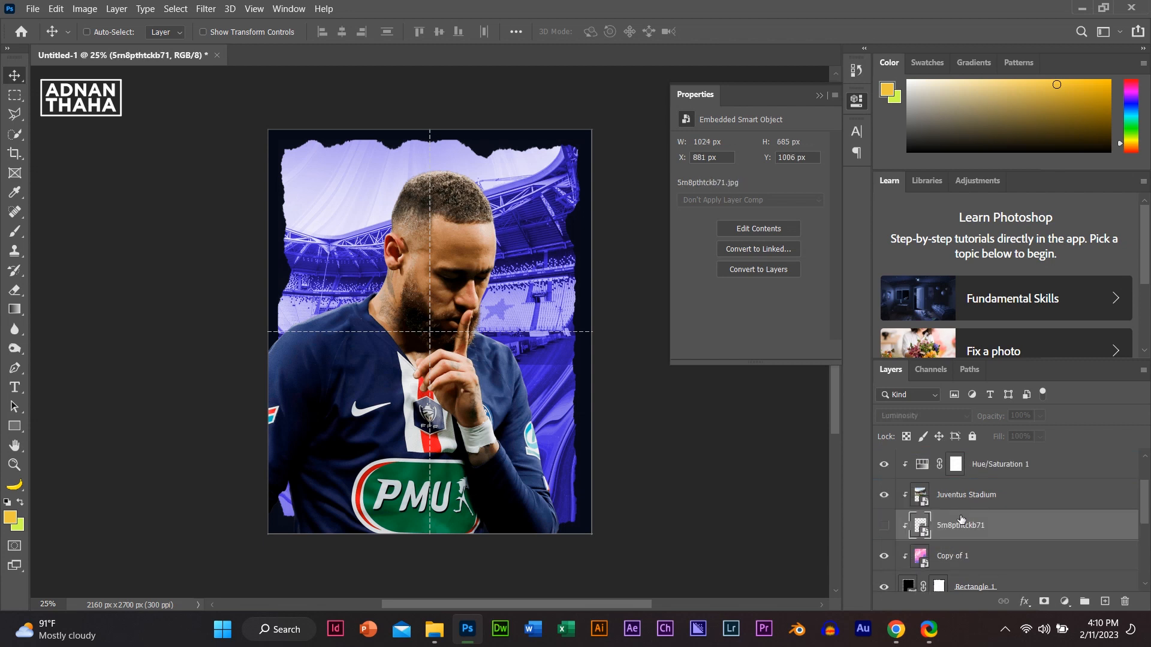
Step: Show the 5m8pthtckb71 smoke image and enlarge it to about 2393 × 1601 px at X 0, Y 1045 px
left_click(891, 525)
left_click_drag(557, 356, 598, 501)
key("ctrl+t")
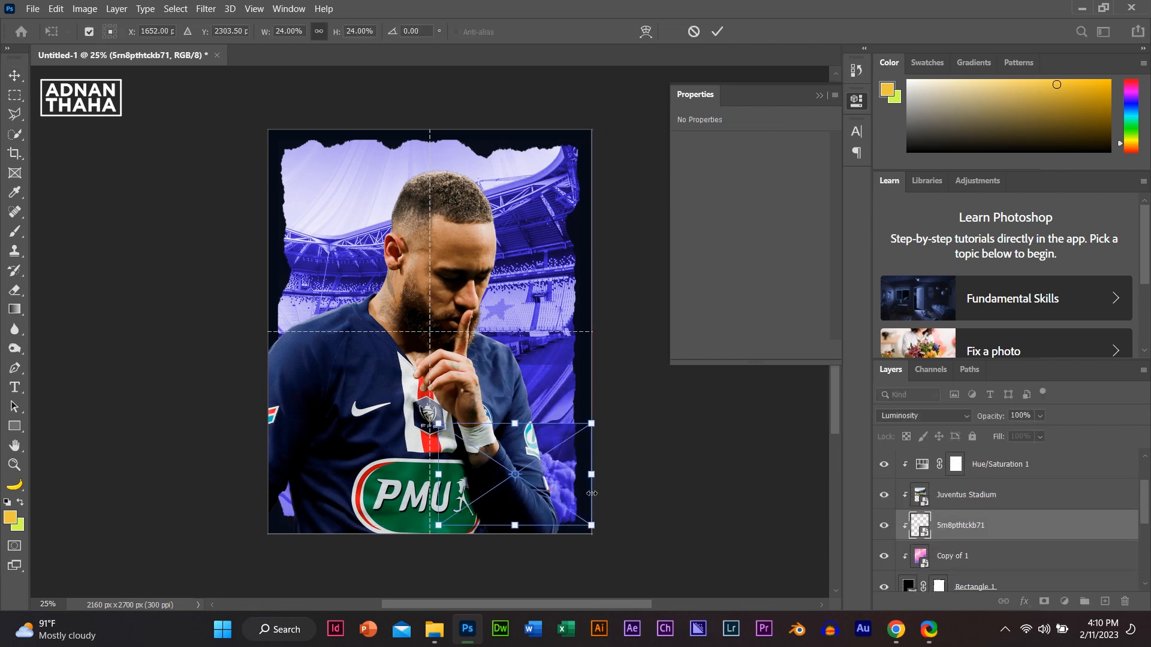
left_click_drag(517, 424, 515, 287)
left_click_drag(499, 372, 431, 372)
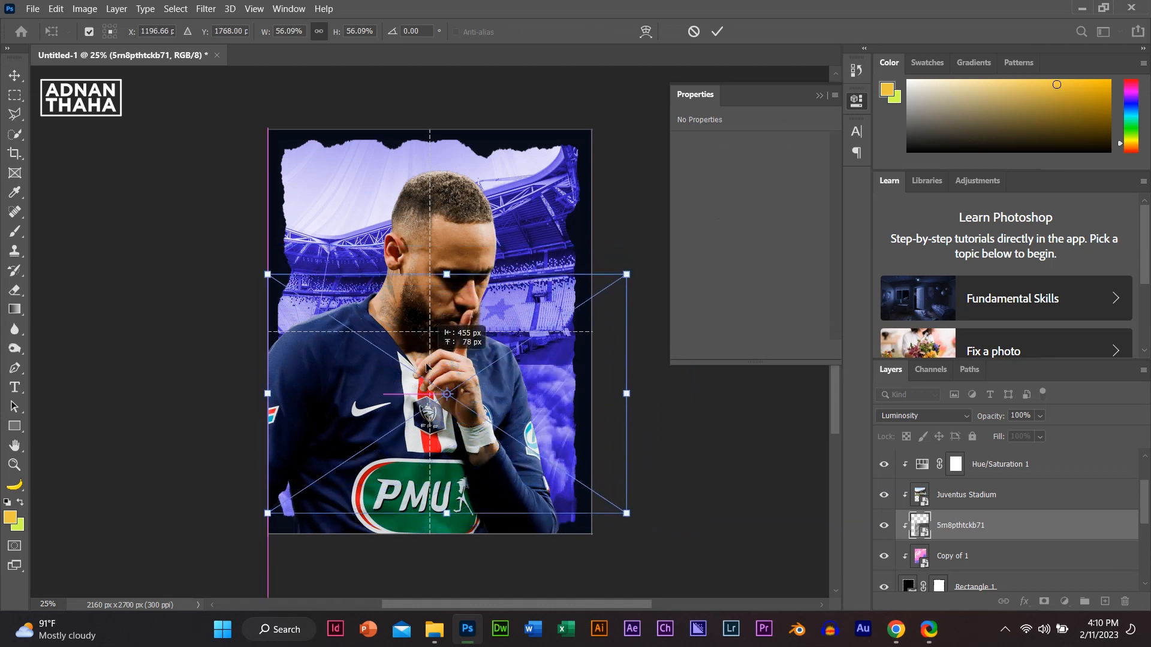
key("Return")
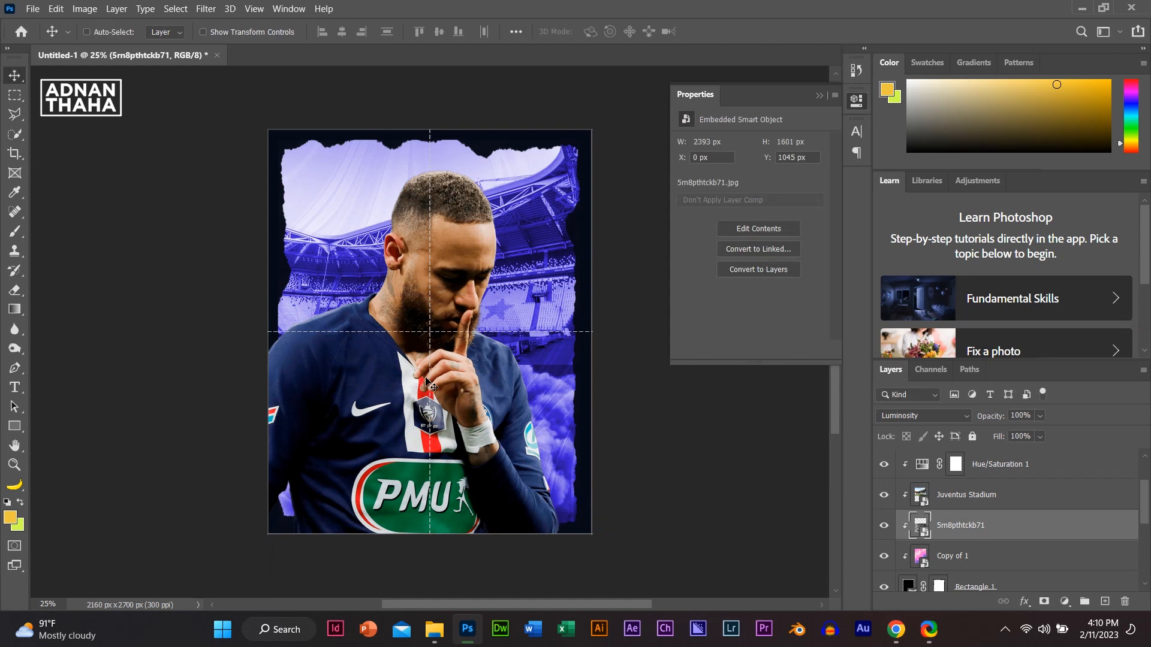
Step: Place the 5m8pthtckb71 layer above Juventus Stadium in Normal blend mode, and move the smoke to X -169, Y 167 px
left_click_drag(916, 532, 943, 492)
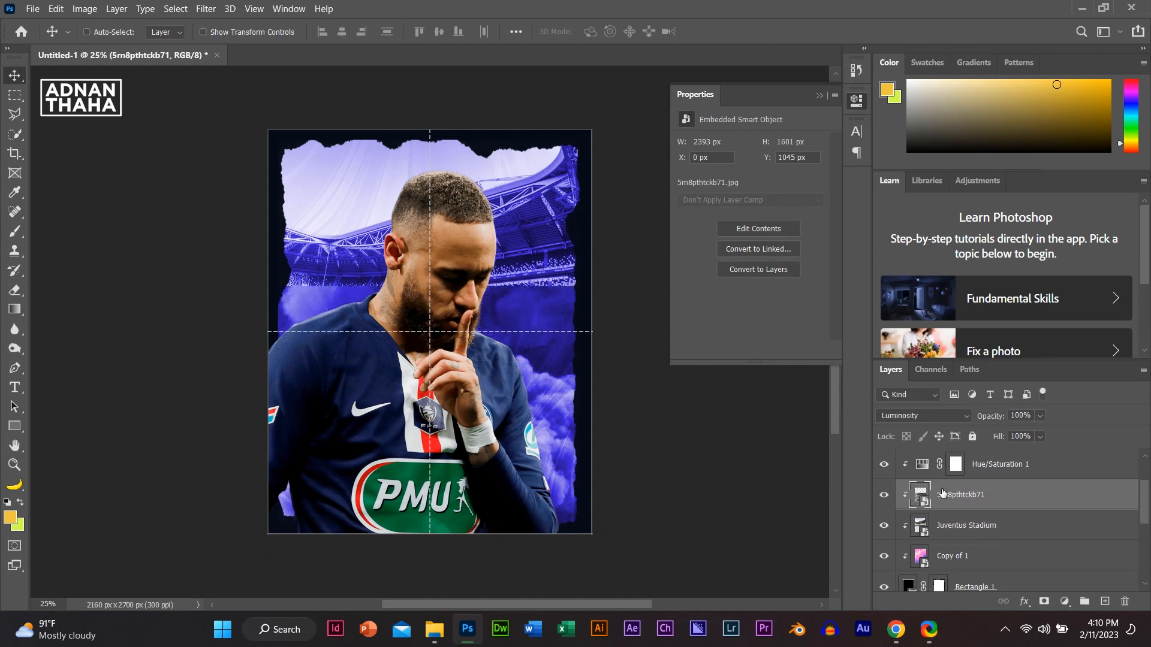
mouse_move(517, 381)
left_mouse_down()
mouse_move(462, 313)
mouse_move(383, 161)
mouse_move(505, 399)
mouse_move(492, 393)
left_mouse_up()
left_click(935, 415)
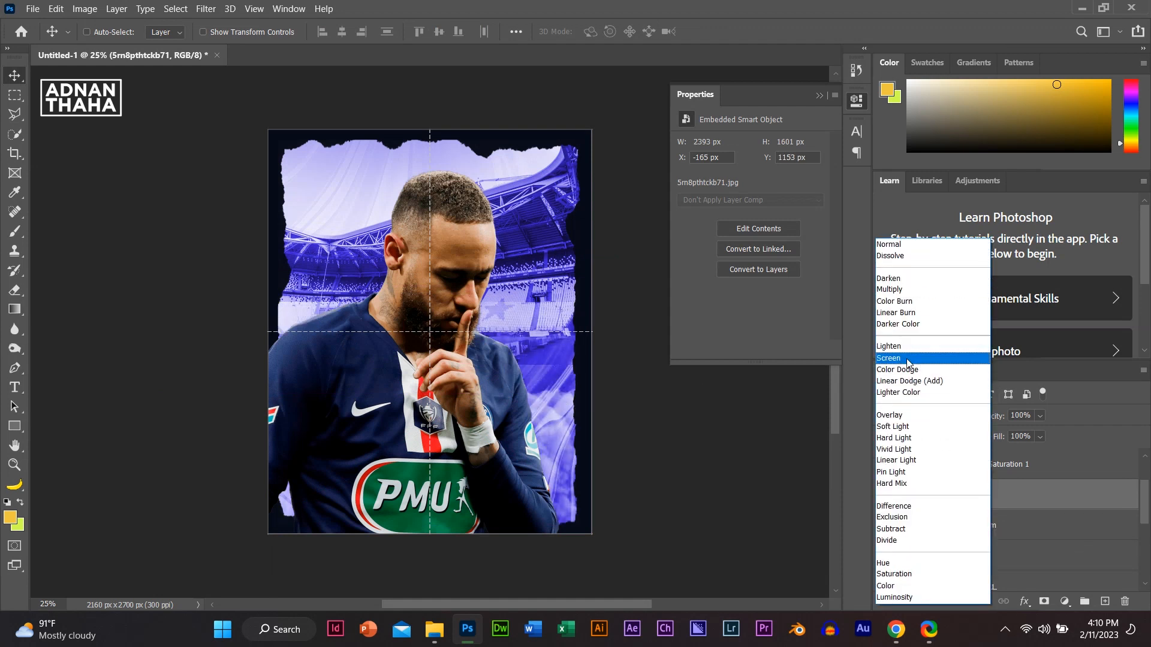
left_click(893, 244)
left_click_drag(519, 348, 518, 200)
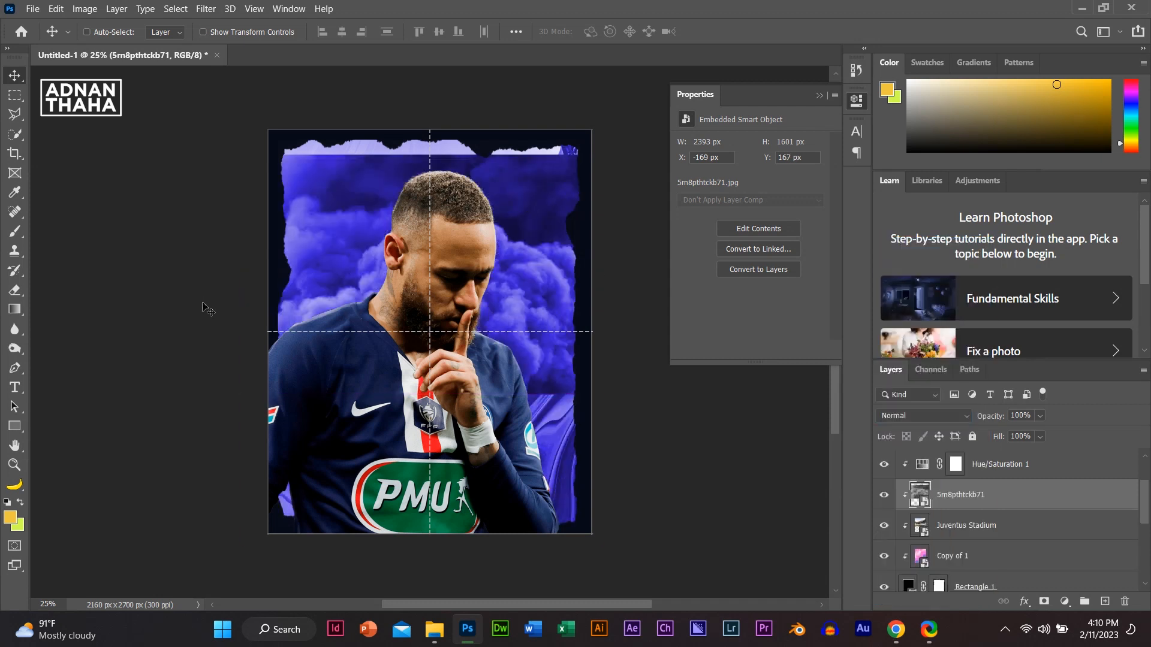
Step: Quick-select the dark sky above the smoke clouds, rasterize the 5m8pthtckb71 layer, delete the selected area, and deselect
left_click(16, 135)
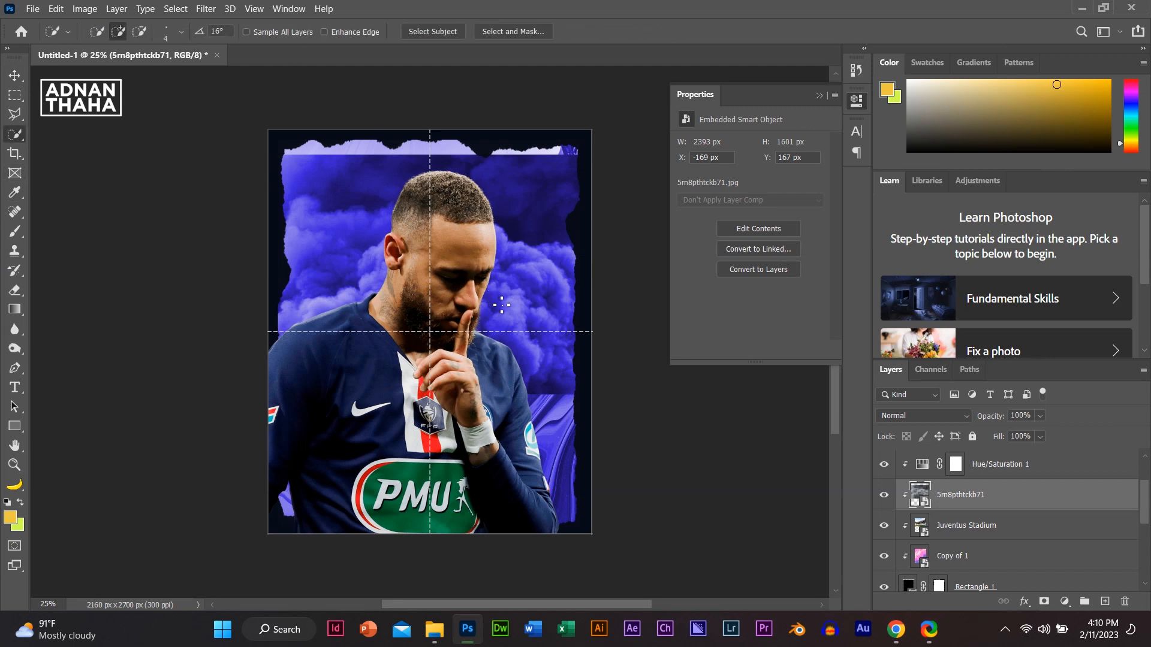
mouse_move(551, 197)
left_mouse_down()
mouse_move(456, 186)
mouse_move(390, 216)
mouse_move(288, 300)
mouse_move(307, 182)
left_mouse_up()
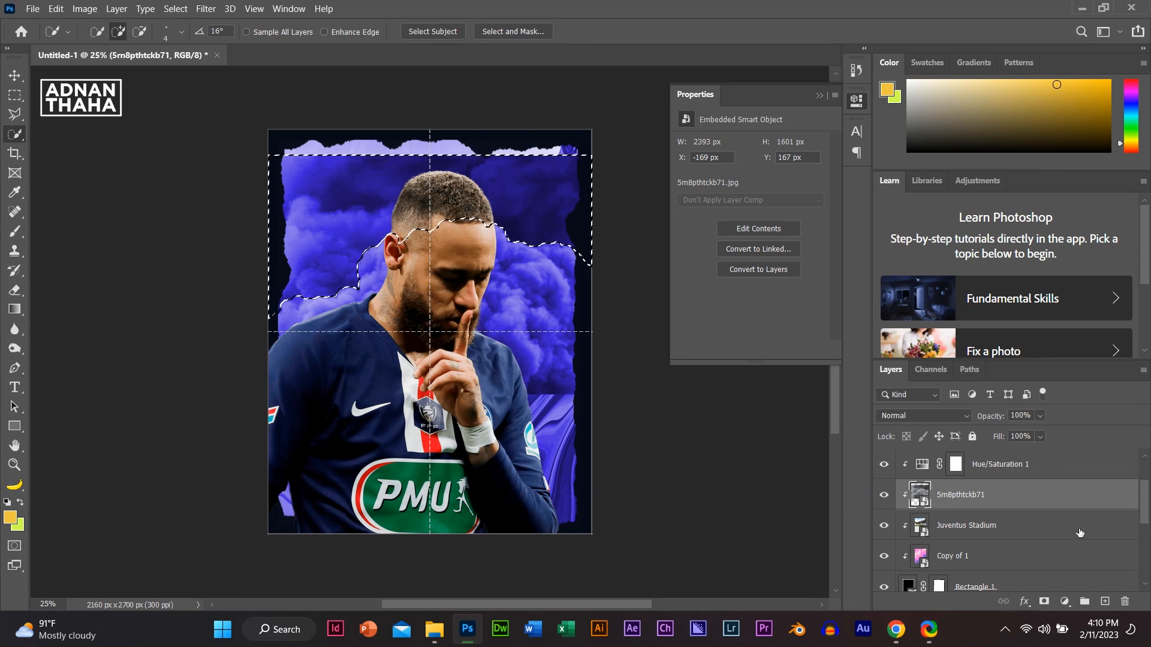
right_click(1041, 493)
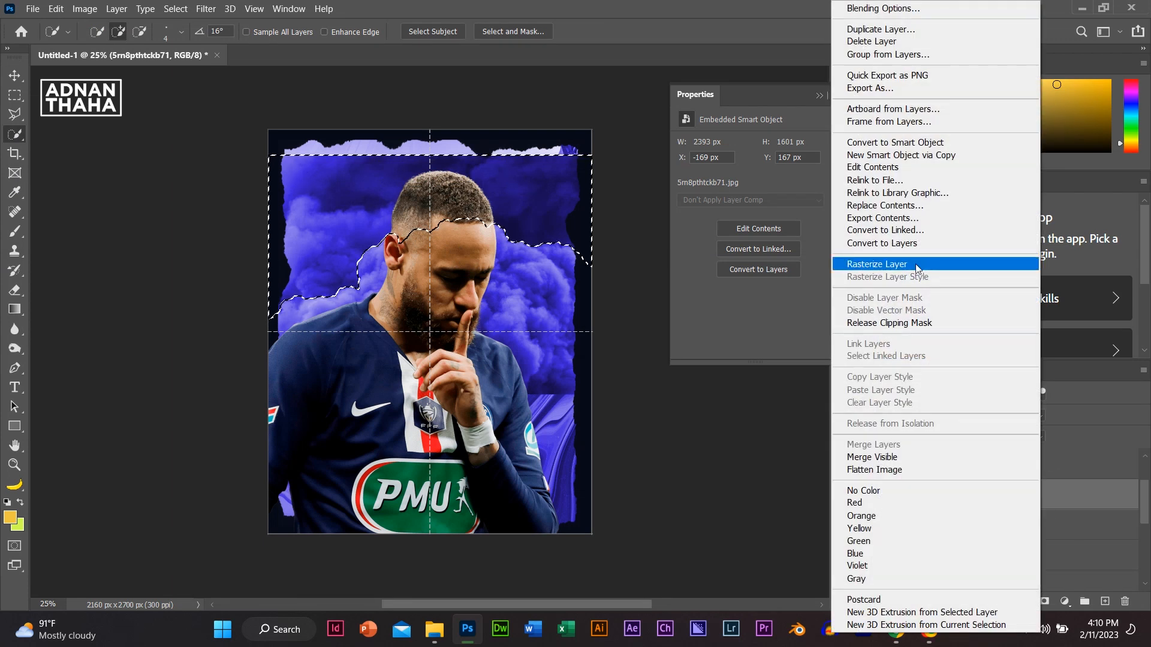
left_click(877, 264)
key("v")
key("Delete")
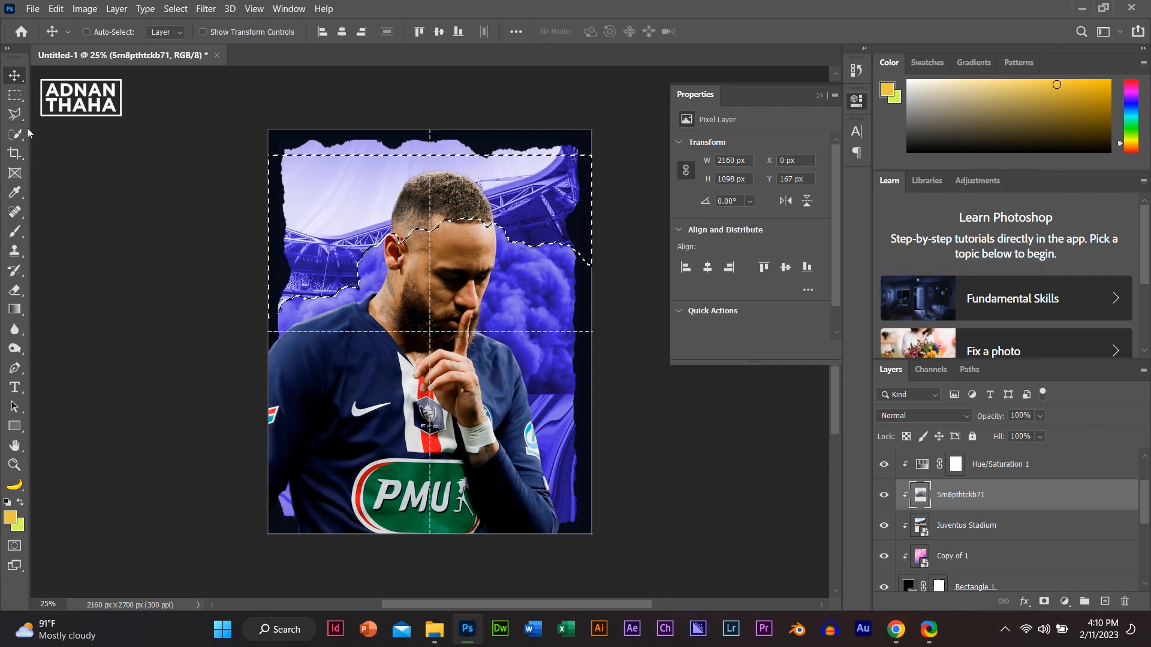
left_click(15, 95)
key("ctrl+d")
left_click(15, 74)
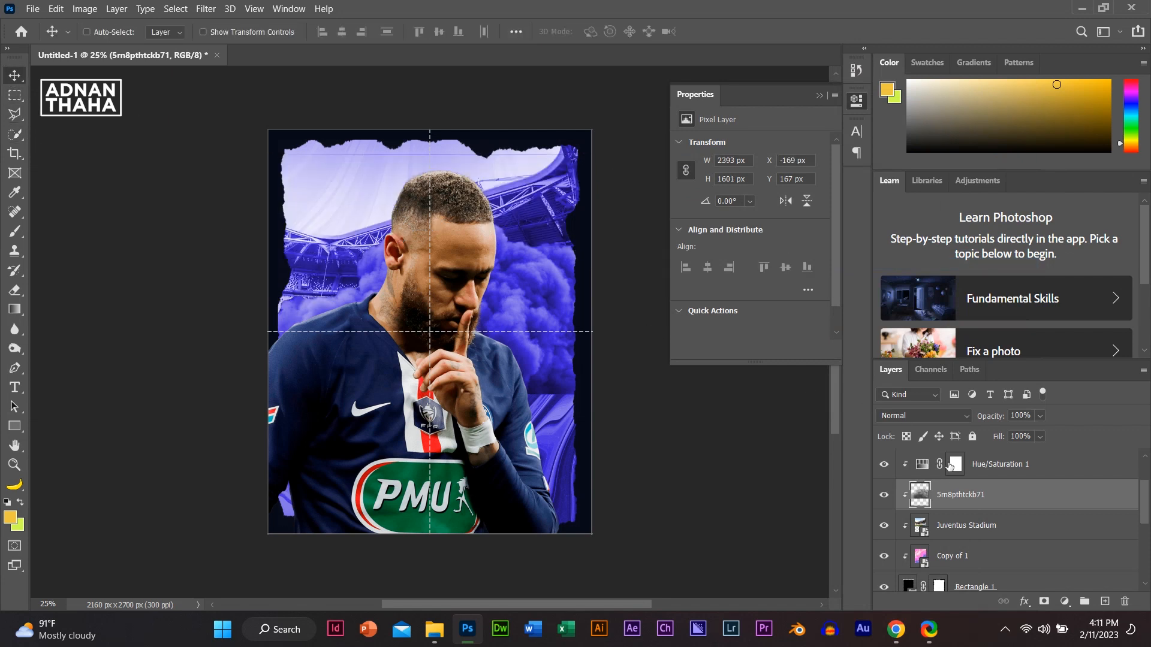
Step: Clear the leftover strip along the smoke image's upper edge with a rectangular selection, and convert the layer to a smart object
left_click(15, 95)
left_click_drag(268, 130, 627, 181)
key("Delete")
key("ctrl+d")
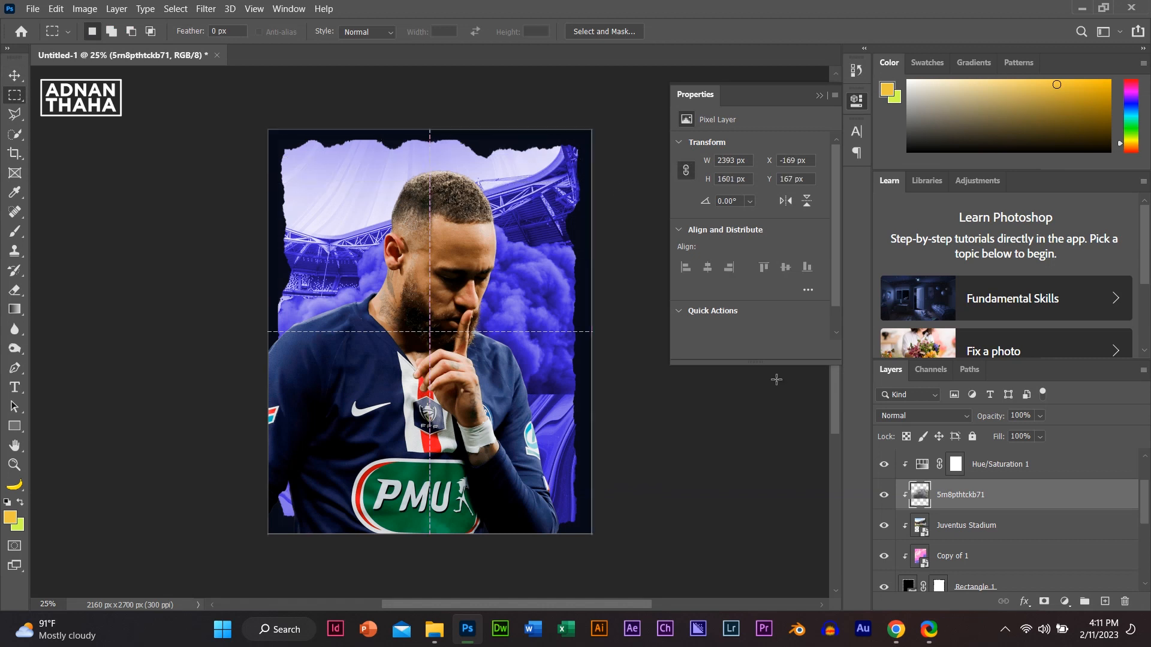
right_click(971, 511)
left_click(830, 190)
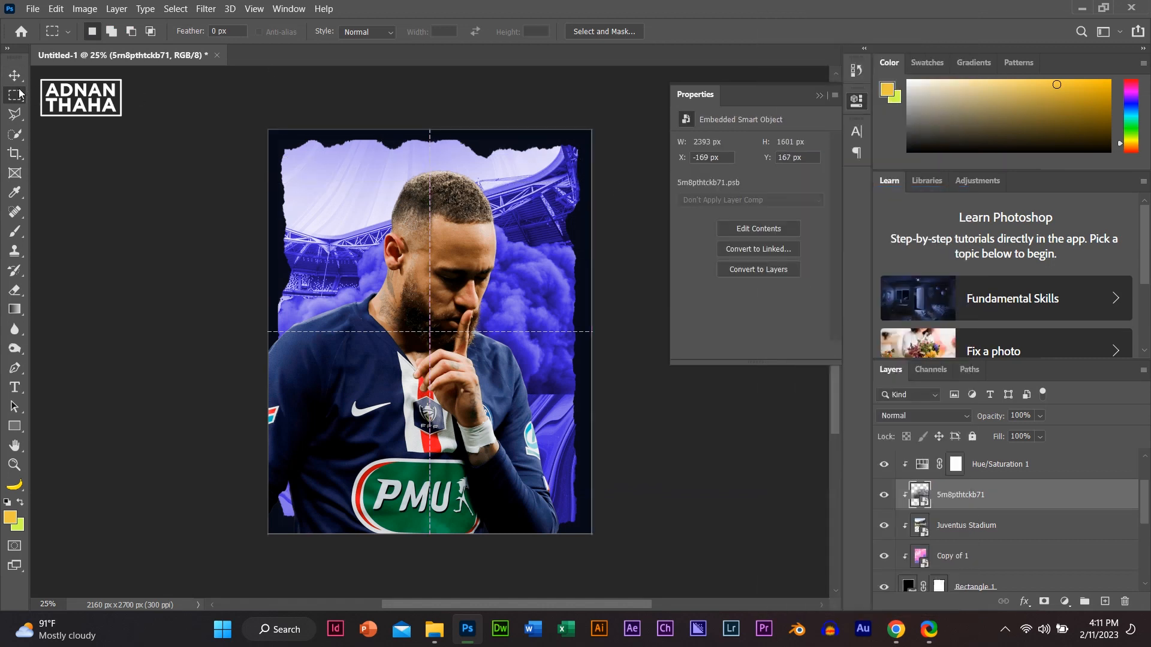
Step: Enlarge the smoke to about 2793 × 1868 px and lower it to X -400, Y 778 px
key("v")
left_click_drag(514, 324, 526, 458)
key("ctrl+t")
left_click_drag(430, 288, 418, 252)
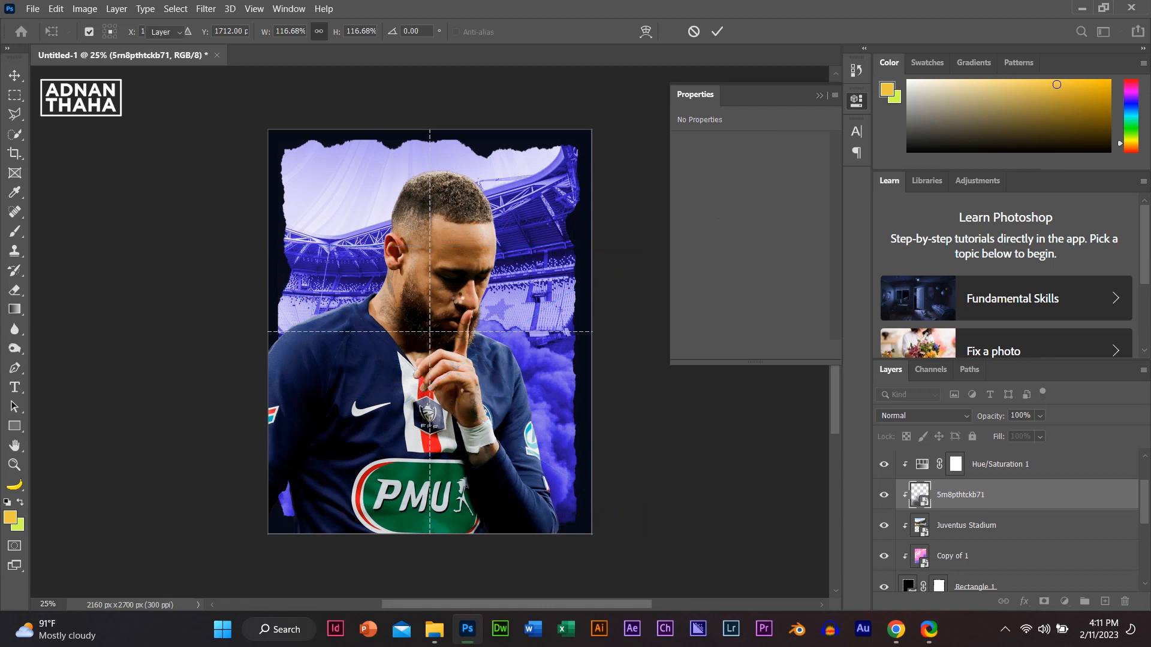
key("Return")
mouse_move(525, 343)
left_mouse_down()
mouse_move(535, 354)
mouse_move(529, 347)
left_mouse_up()
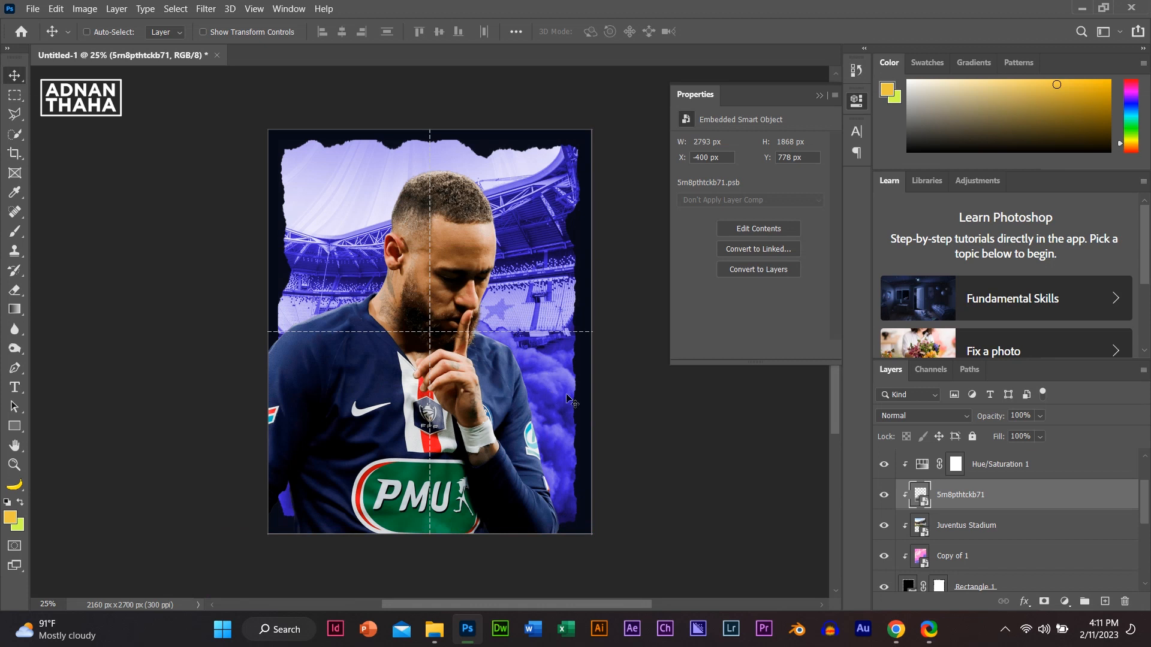
Step: Duplicate the smoke layer, place the copy at X -460, Y -8 px, and set its blend mode to Lighten
left_click_drag(450, 430, 437, 313)
mouse_move(521, 331)
left_mouse_down()
mouse_move(522, 341)
mouse_move(523, 327)
left_mouse_up()
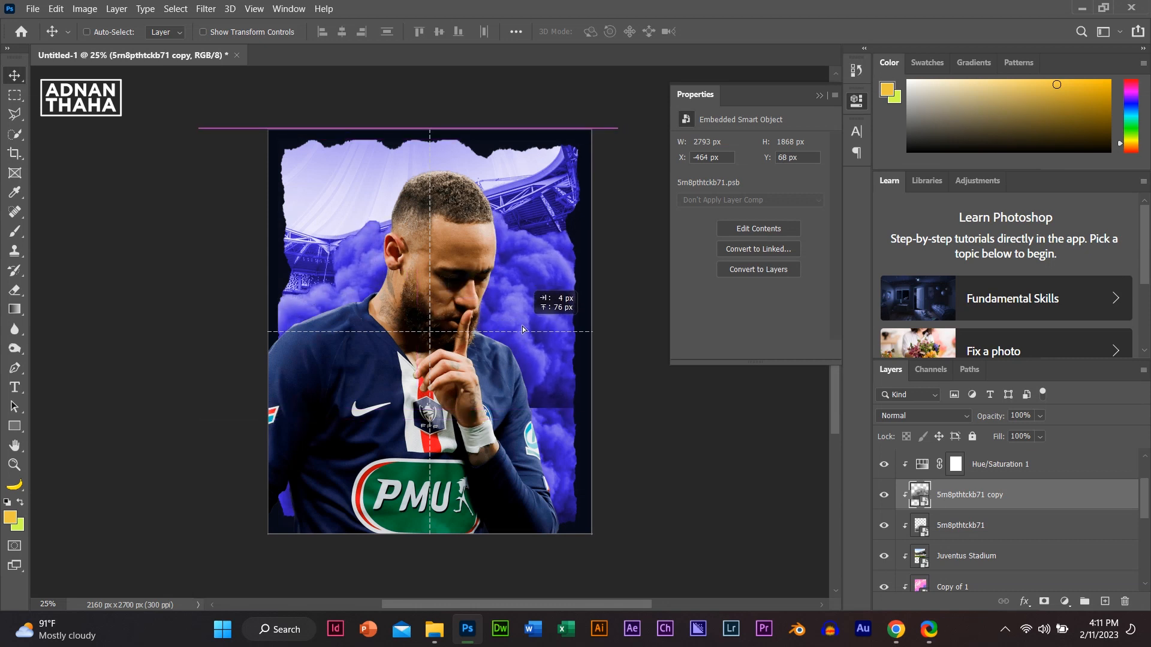
left_click(896, 419)
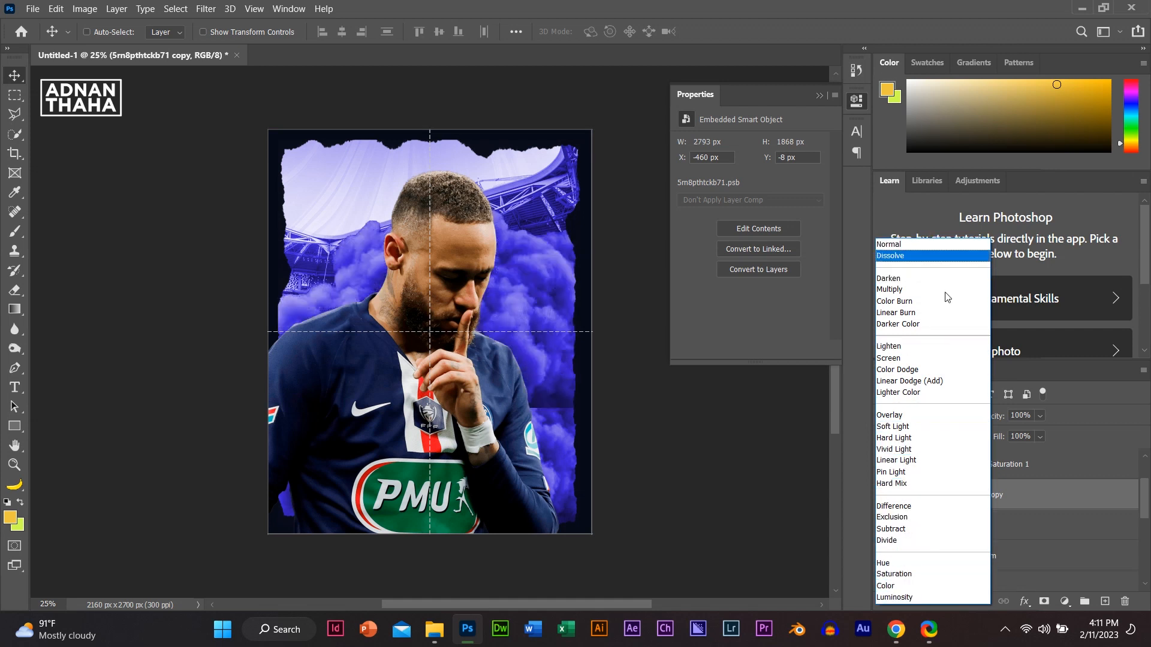
left_click(949, 346)
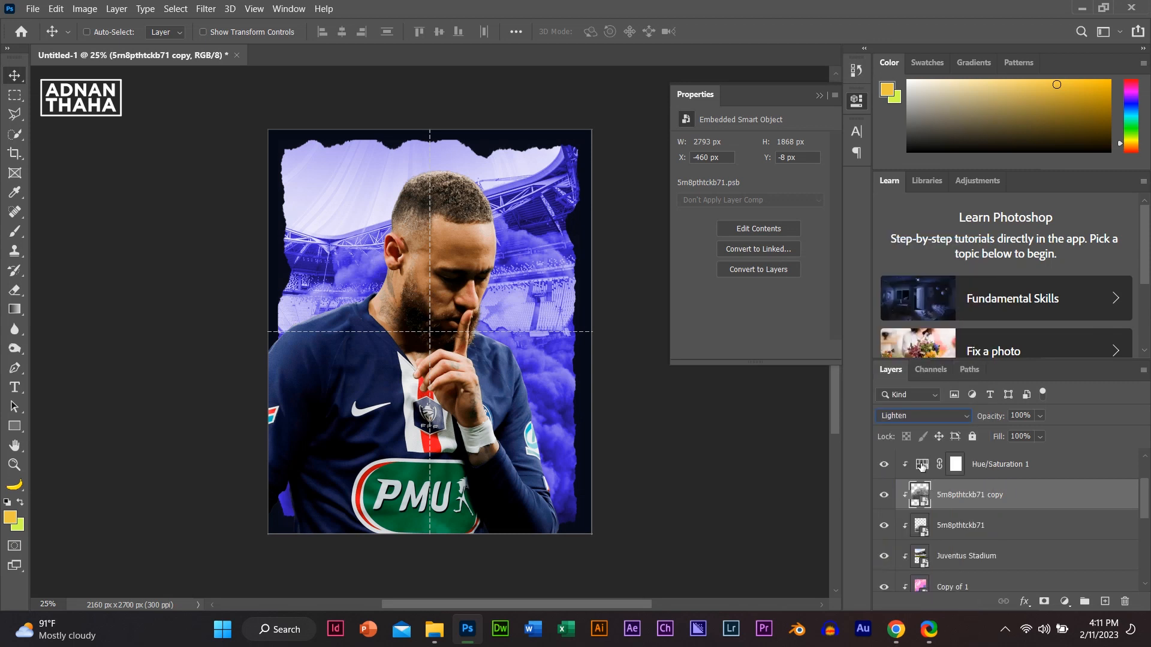
Step: Add a layer mask to 5m8pthtckb71 and paint it black beside the player's chin with a 40% opacity brush
left_click(945, 521)
left_click(1044, 601)
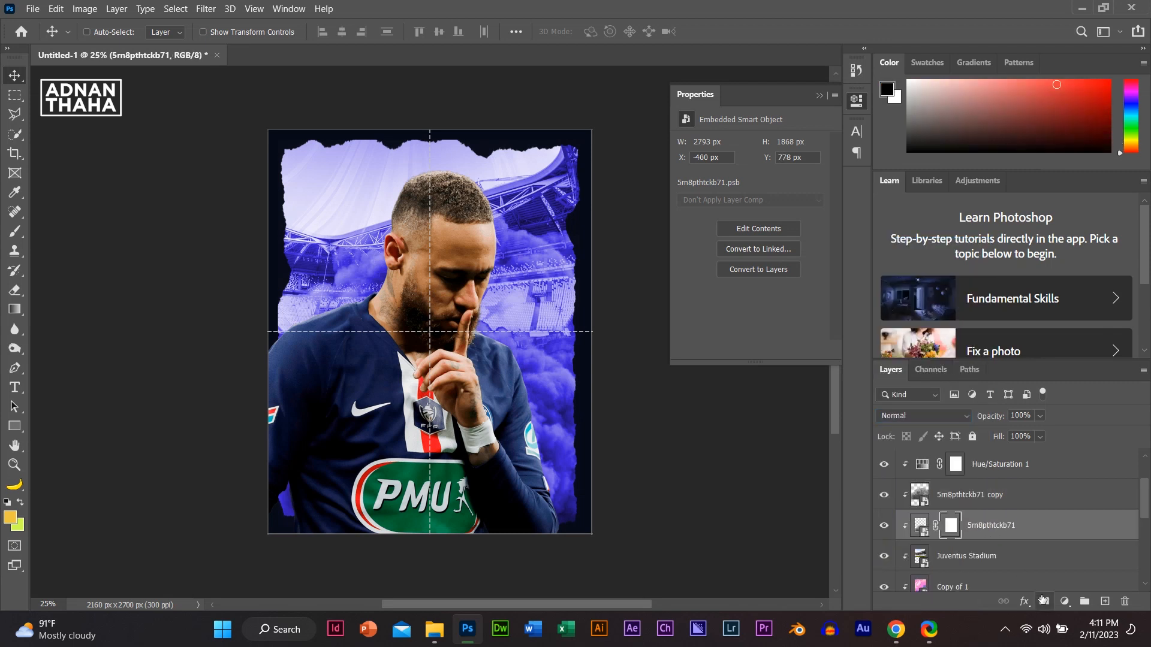
left_click(15, 231)
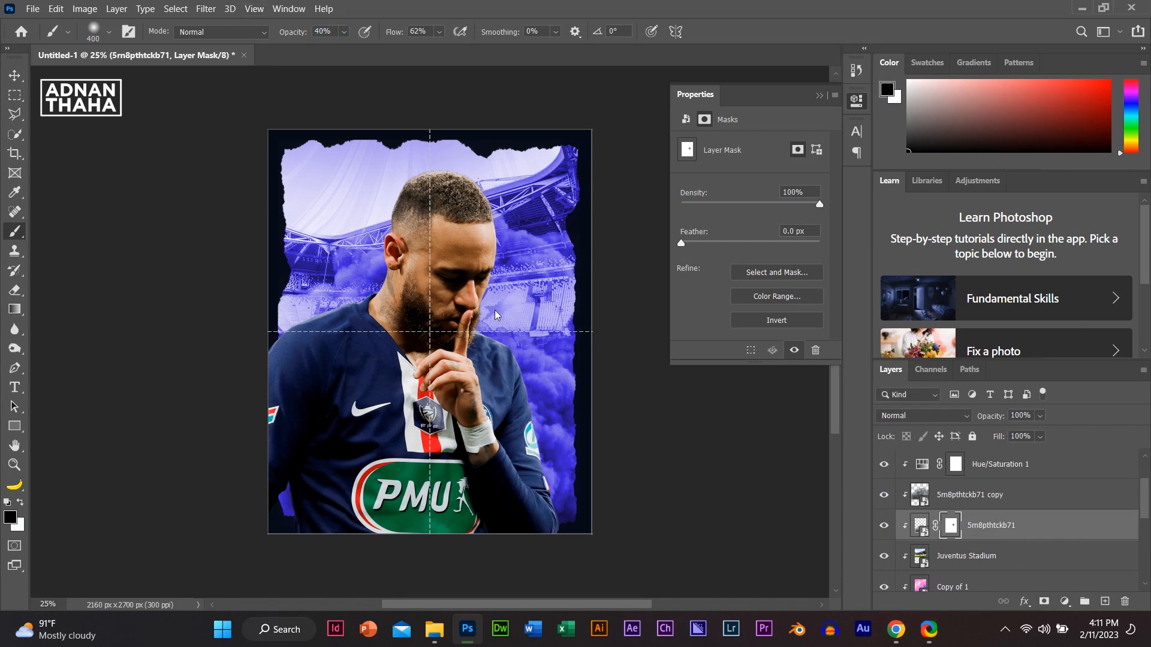
left_click_drag(485, 296, 519, 317)
Step: Warp the 5m8pthtckb71 copy layer, pulling the smoke beside the player's face downward
left_click(933, 484)
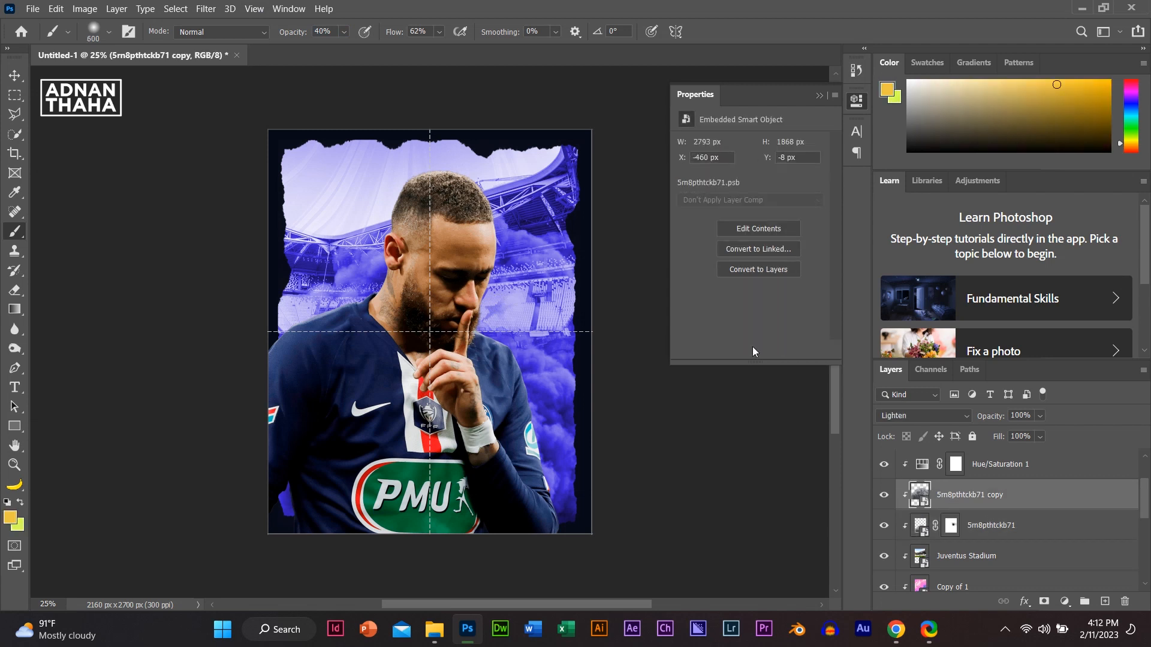
key("ctrl+t")
right_click(552, 276)
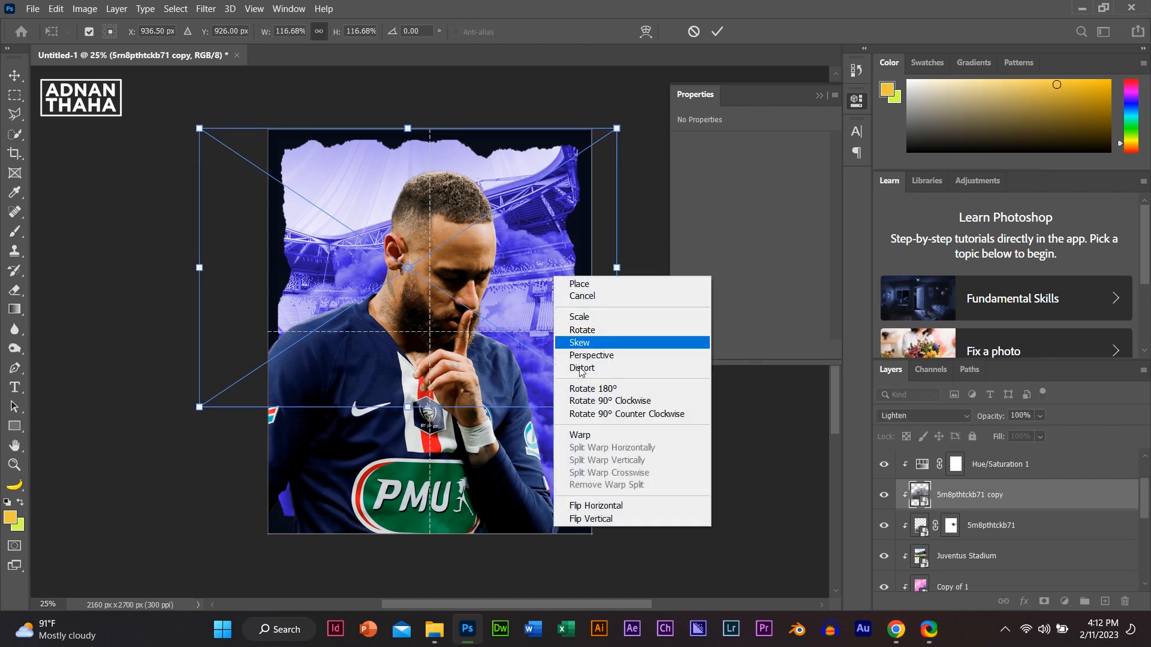
left_click(581, 436)
left_click_drag(513, 240, 511, 307)
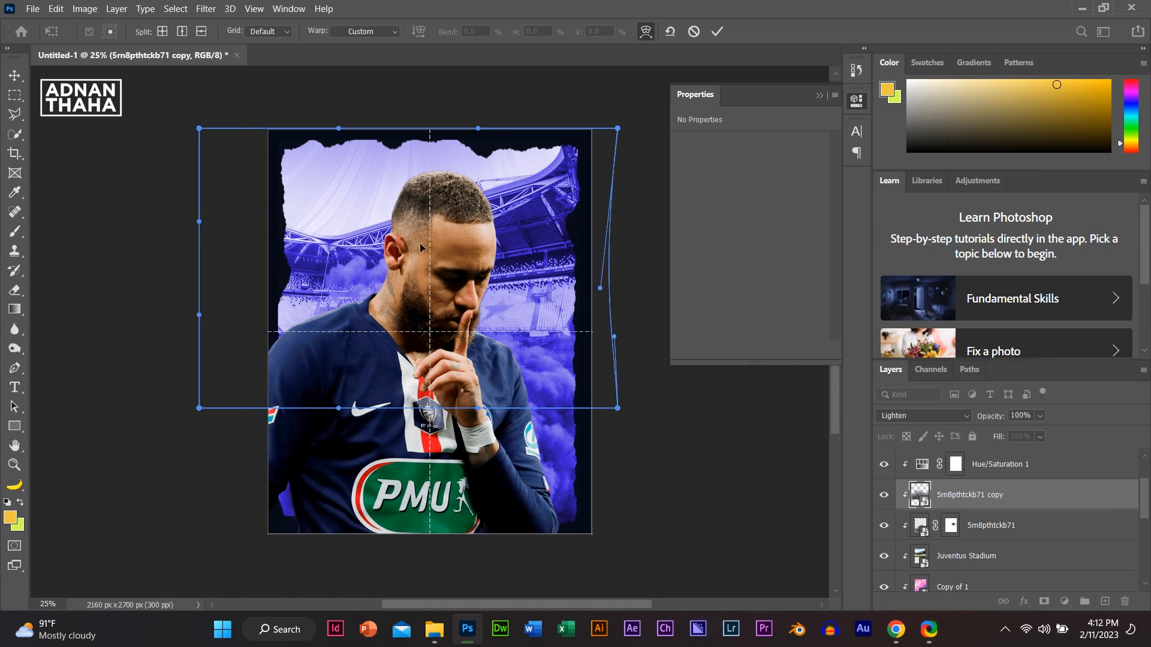
key("Return")
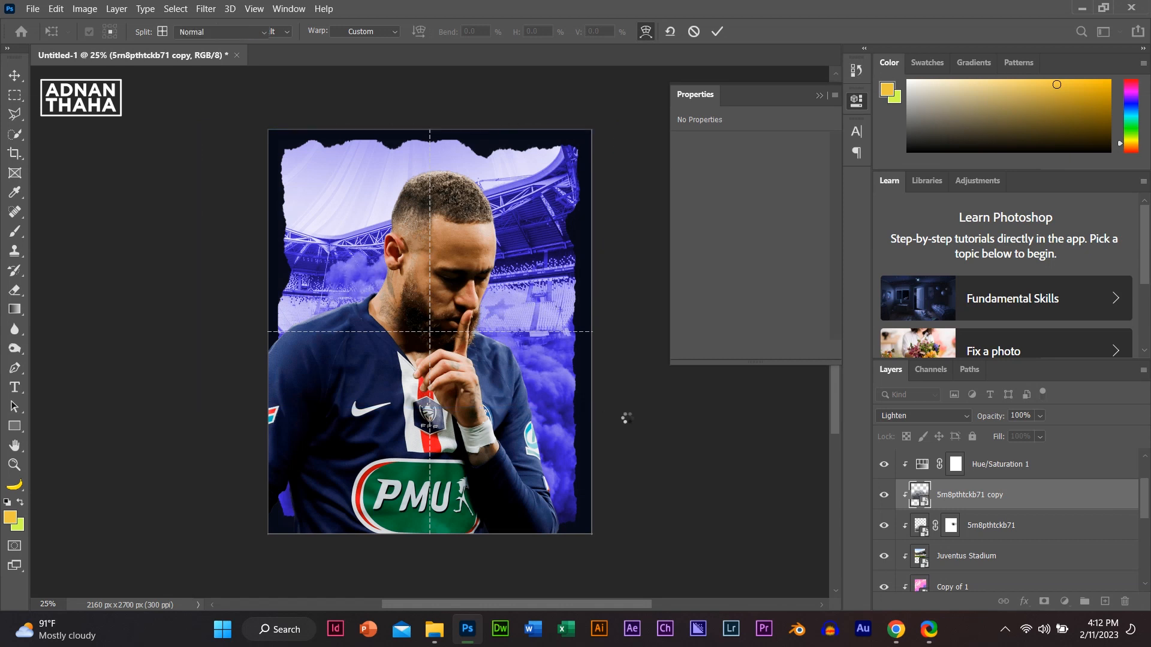
key("b")
left_click(482, 329)
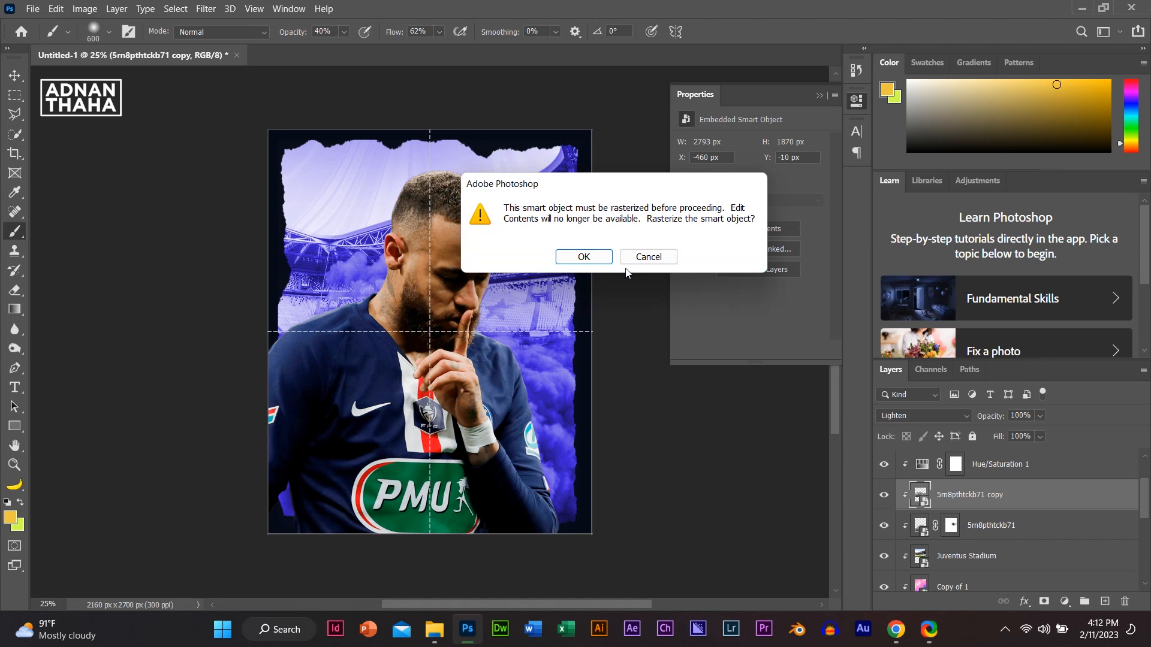
left_click(648, 257)
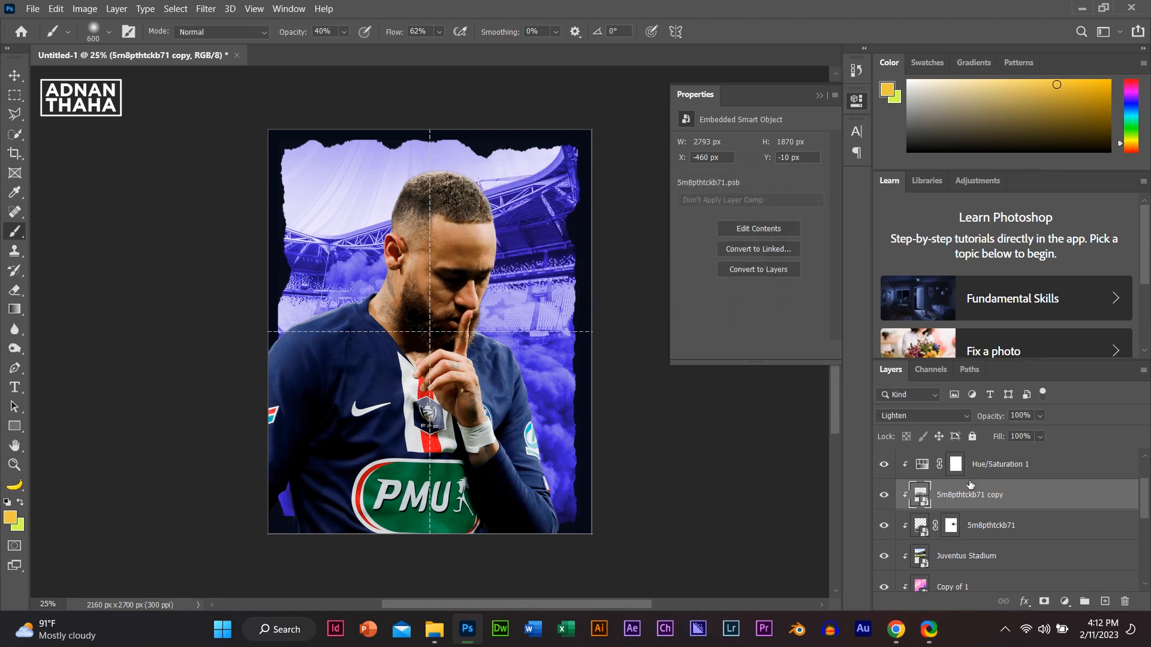
Step: Preview other blend modes on the Juventus Stadium layer, keep Luminosity, and compare the poster with the layer hidden and shown
left_click(983, 527)
left_click(1006, 563)
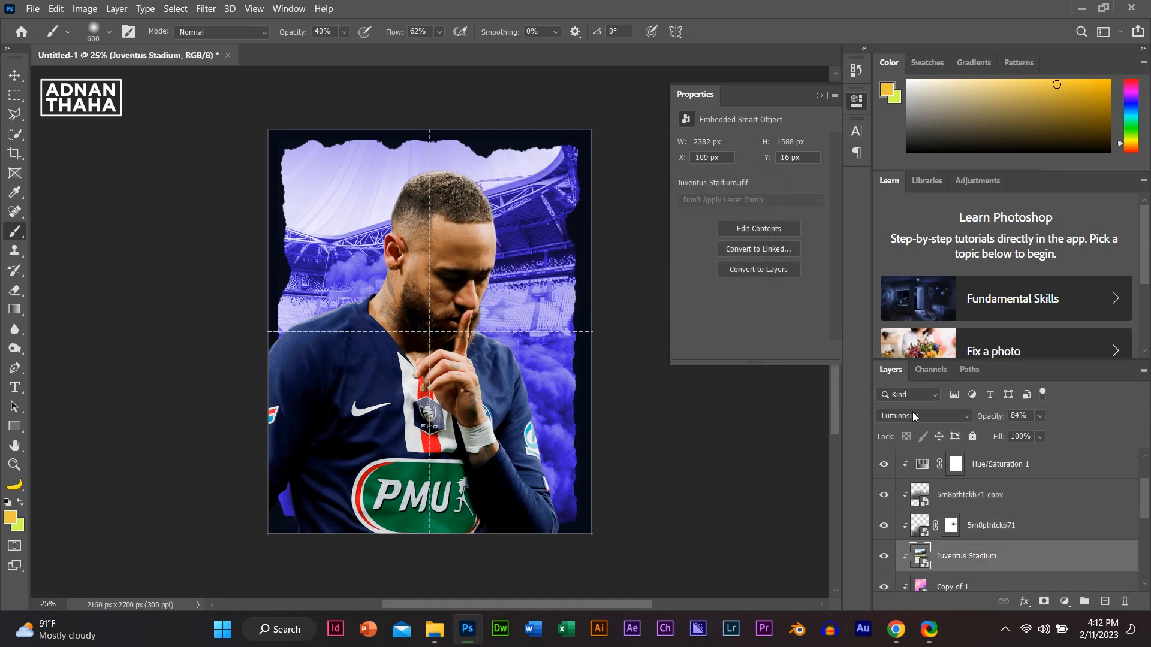
left_click(912, 414)
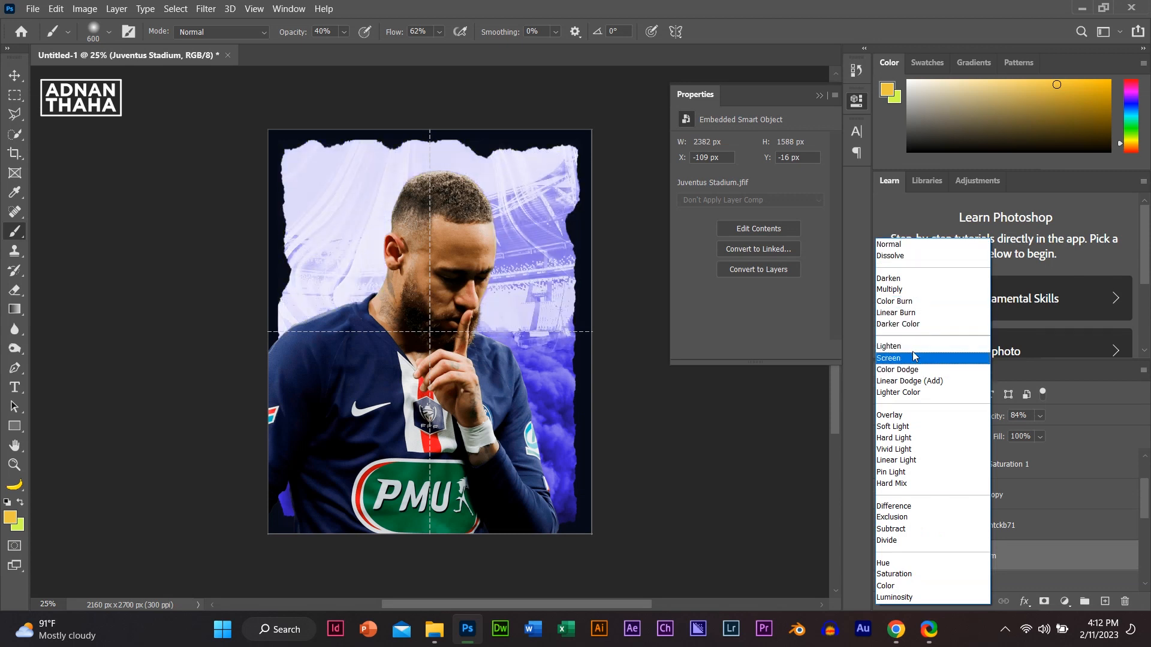
left_click(918, 598)
left_click(884, 556)
left_click(885, 555)
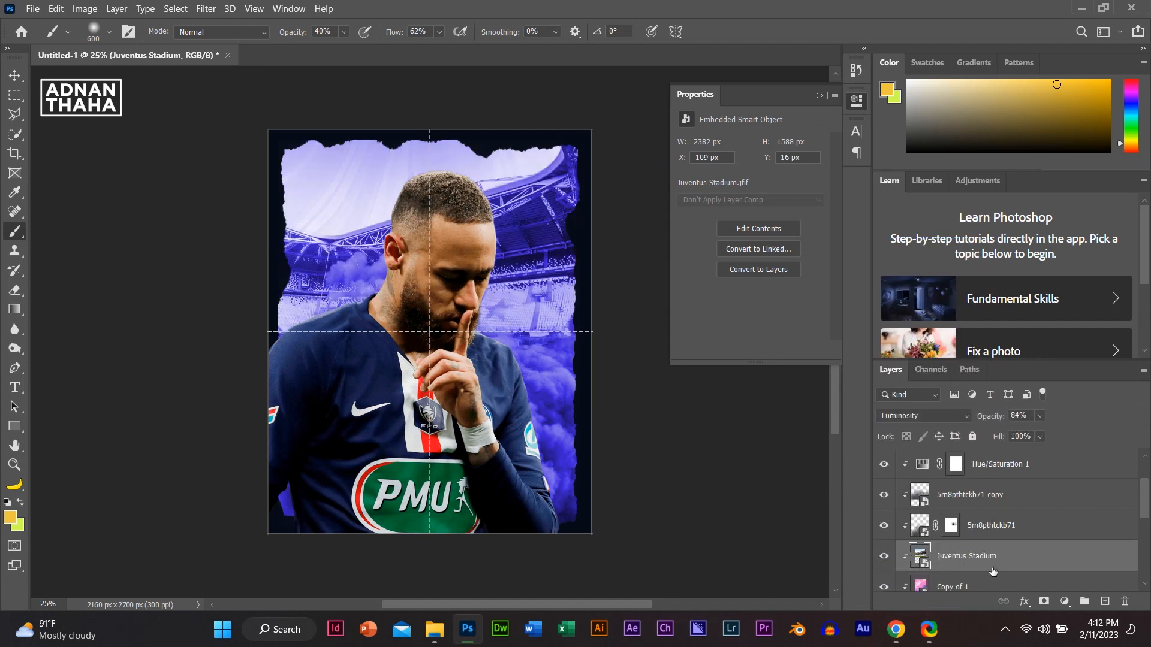
Step: Check the Copy of 1 texture's effect by hiding the layer and showing it again
left_click(1000, 585)
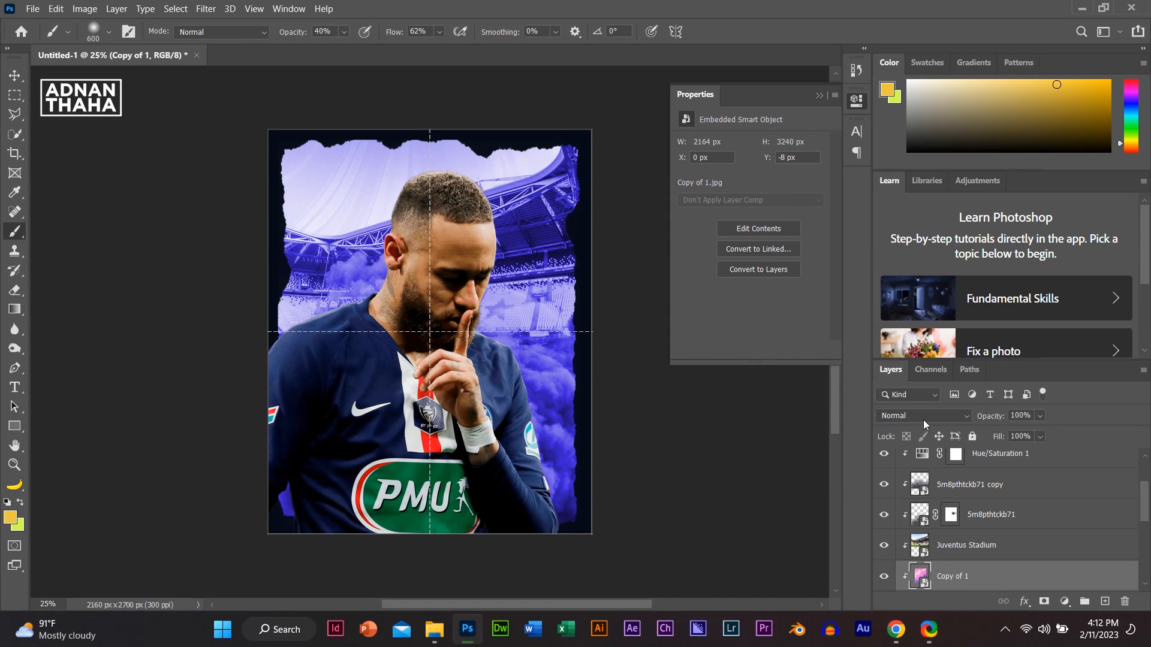
left_click(884, 577)
left_click(883, 577)
Step: Try stacking Juventus Stadium, and Copy of 1 with other blend modes, directly below Hue/Saturation 1, and restore the original layer order
left_click_drag(971, 554, 946, 466)
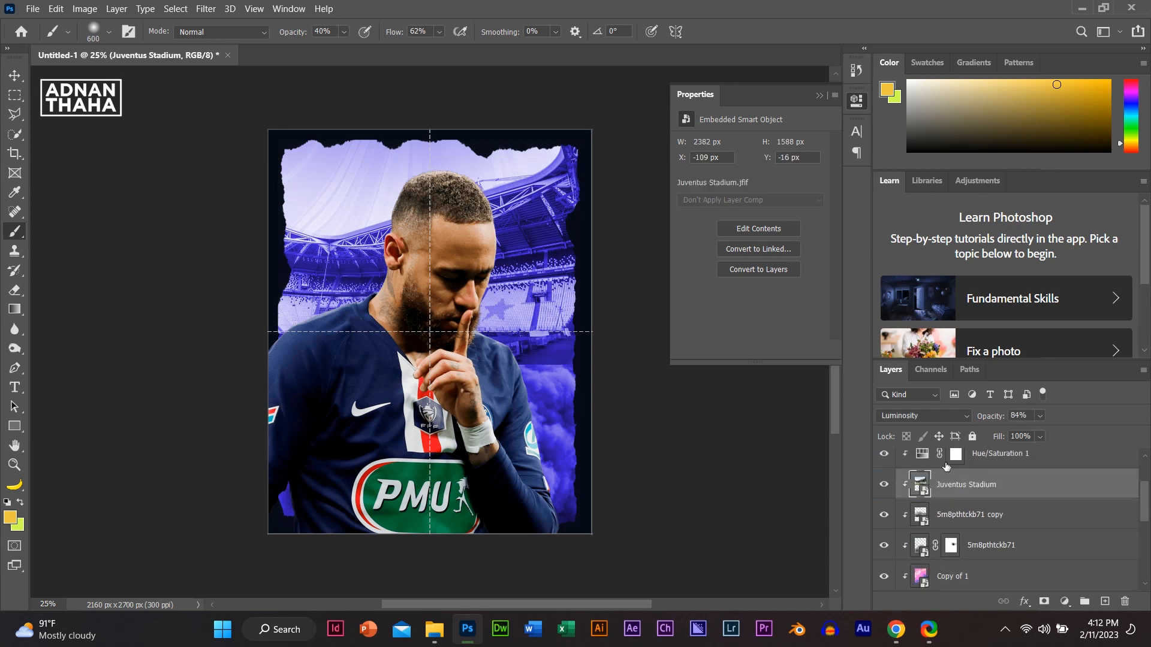
left_click_drag(972, 549, 960, 468)
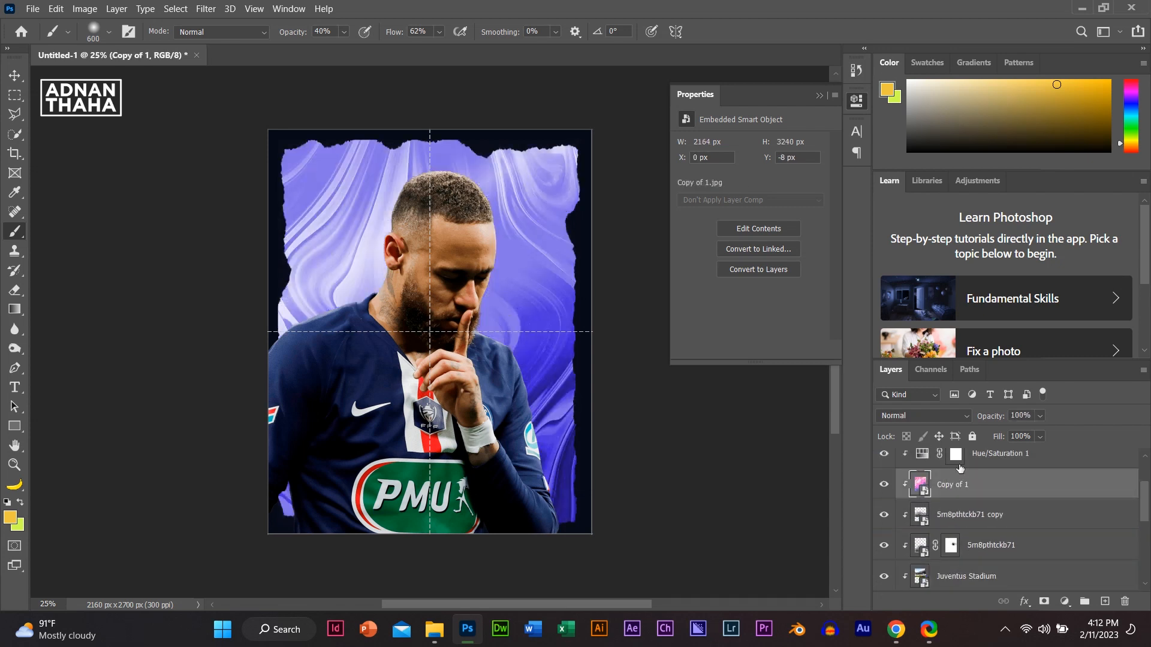
left_click(931, 417)
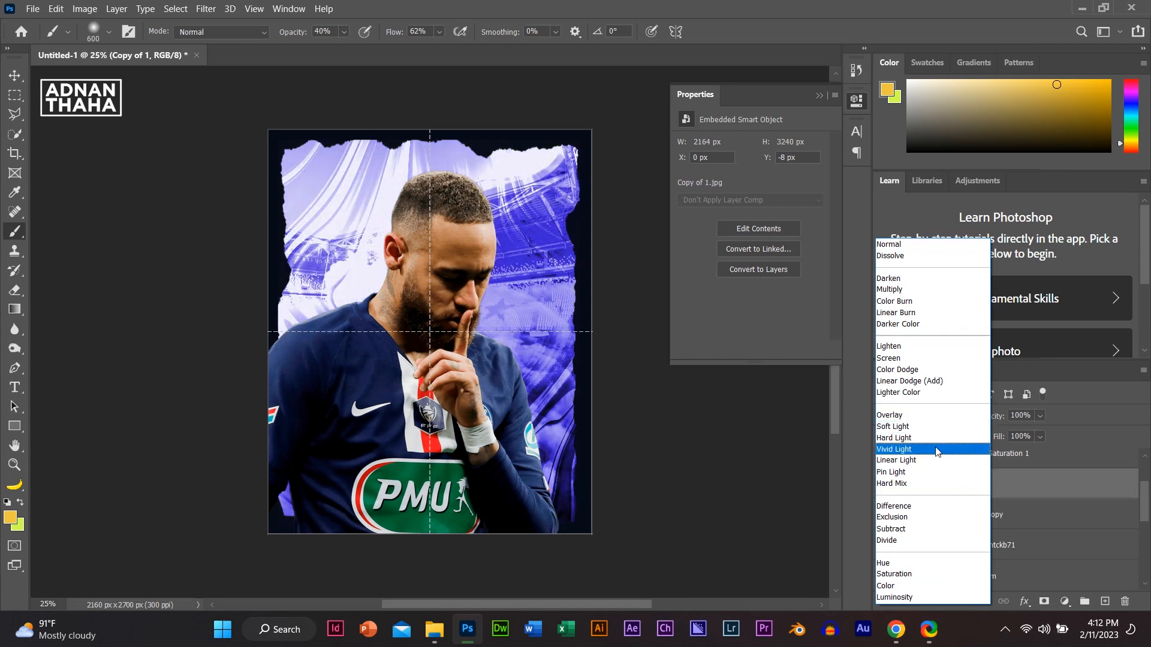
left_click(925, 245)
left_click_drag(949, 484, 941, 589)
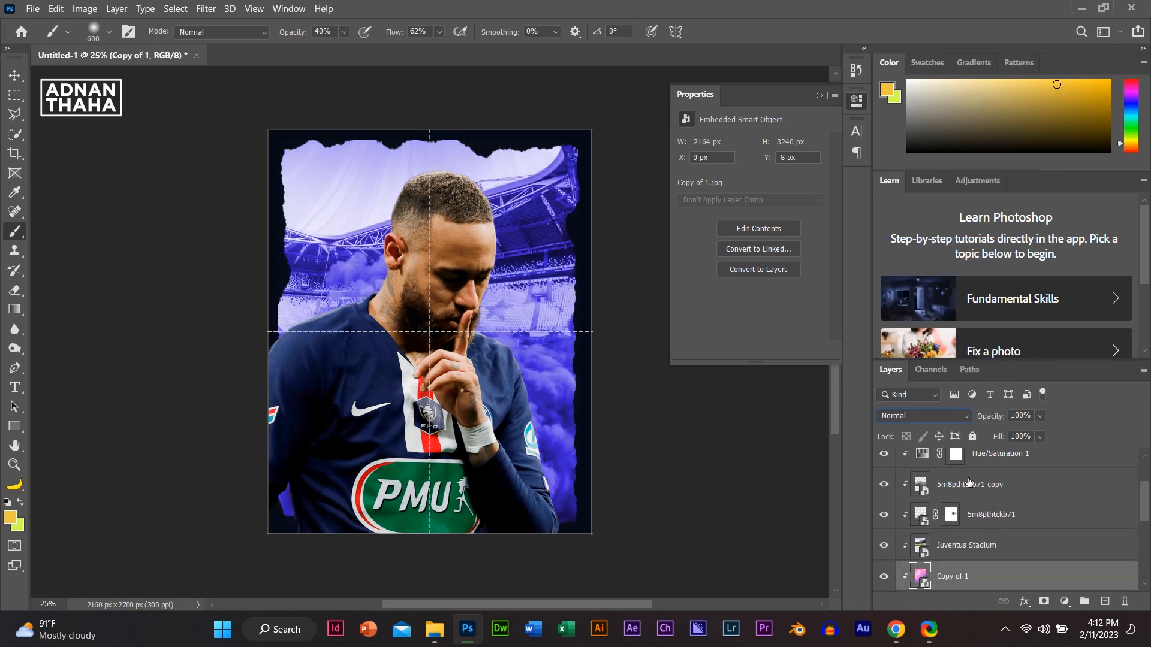
scroll(969, 482, "up", 1)
scroll(969, 481, "up", 1)
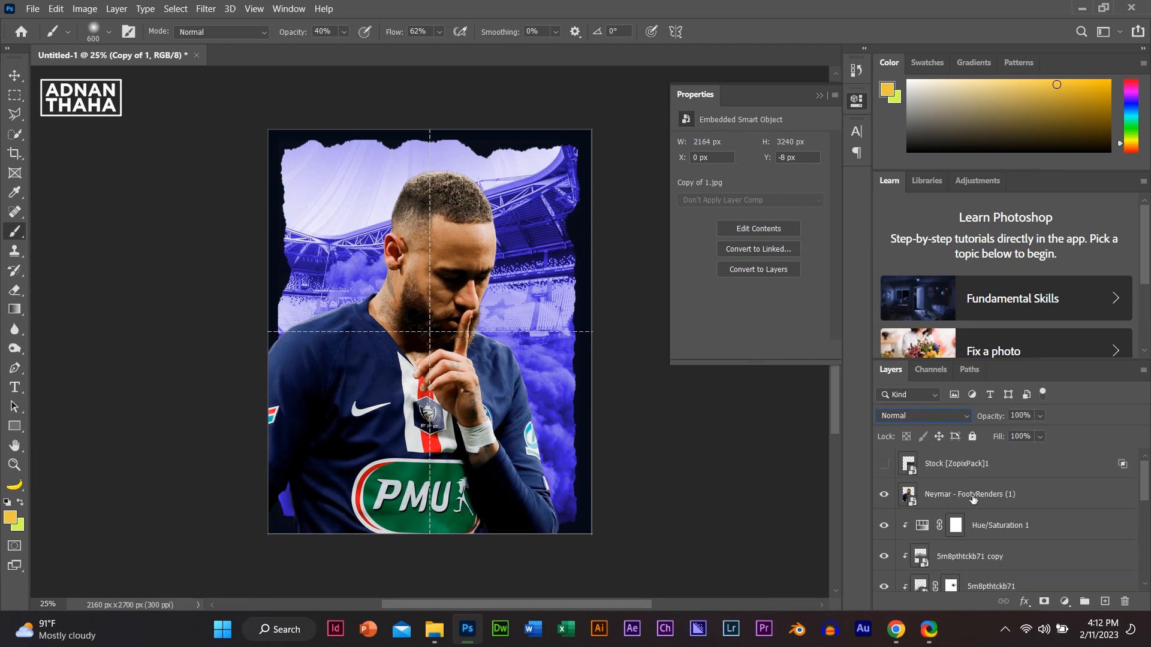
Step: Adjust the Hue/Saturation 1 layer's opacity to 94%
left_click(974, 500)
left_click(1013, 526)
left_click_drag(998, 417, 1072, 432)
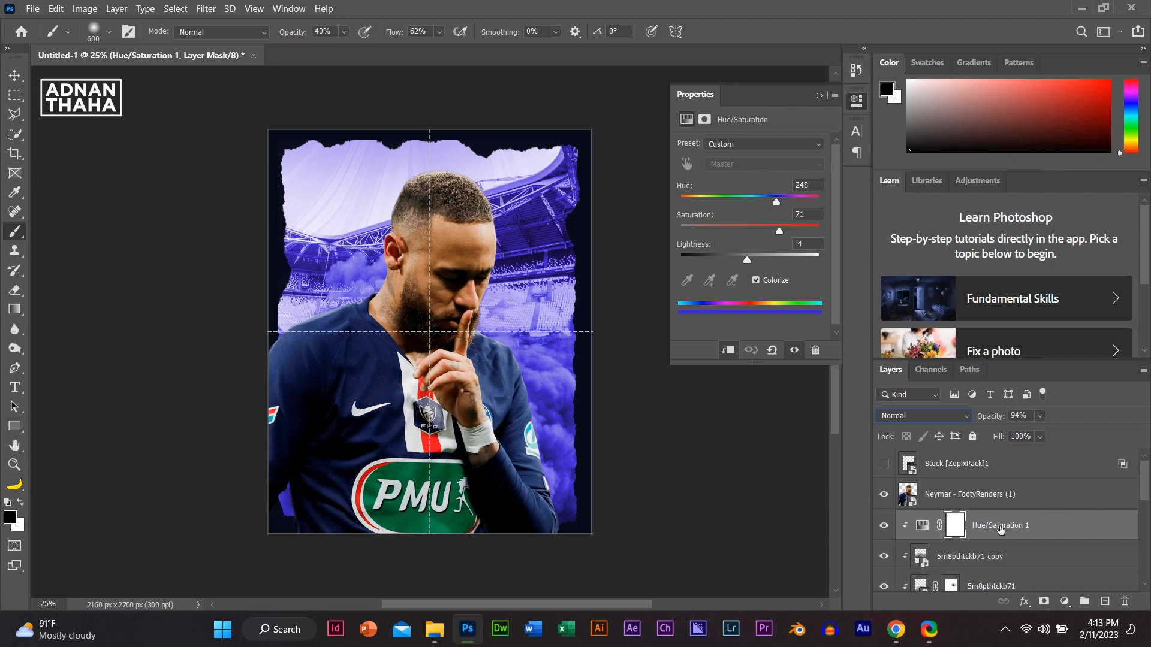
left_click(1015, 553)
scroll(1014, 552, "down", 2)
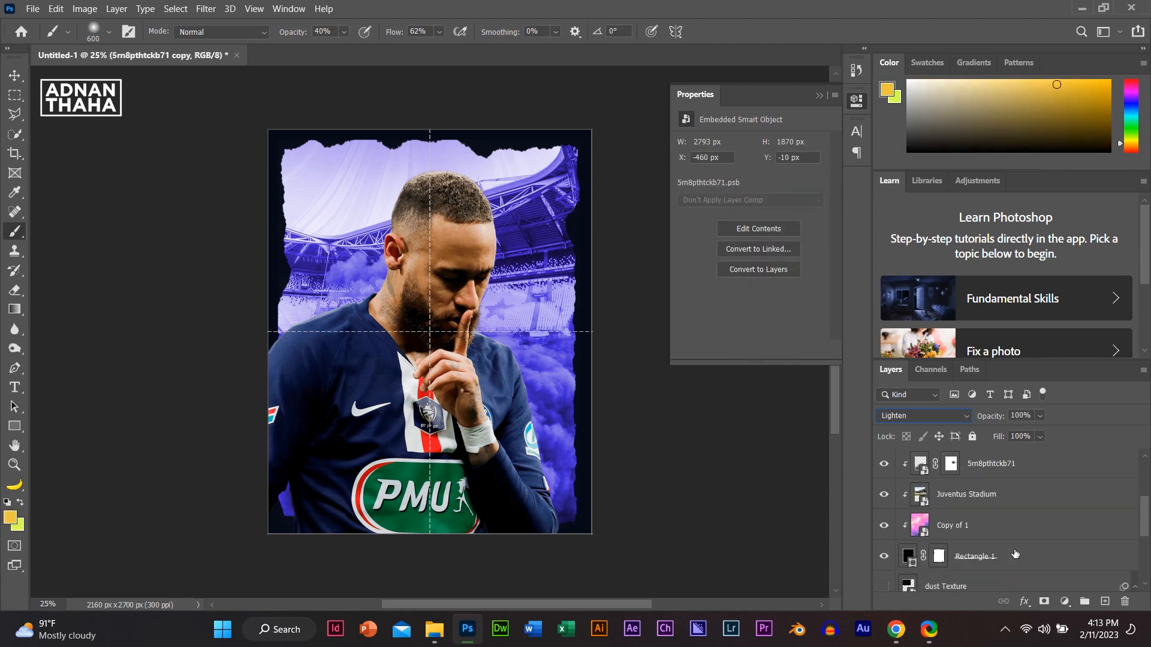
scroll(1014, 554, "up", 1)
left_click_drag(1025, 533, 996, 484)
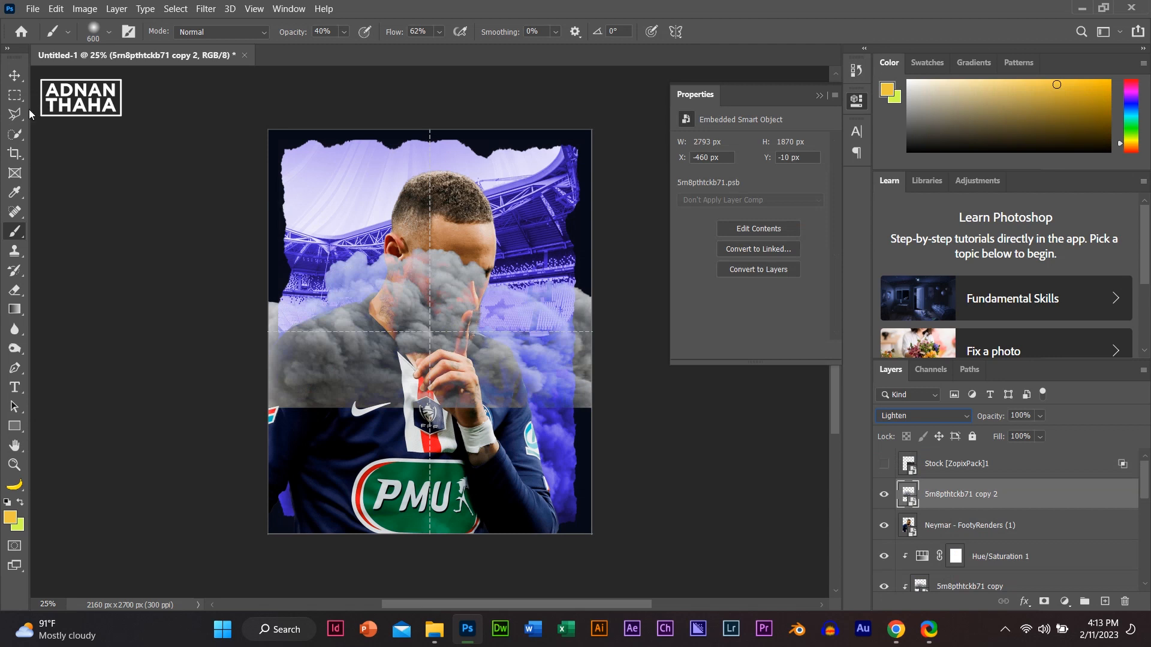
left_click(24, 78)
key("Delete")
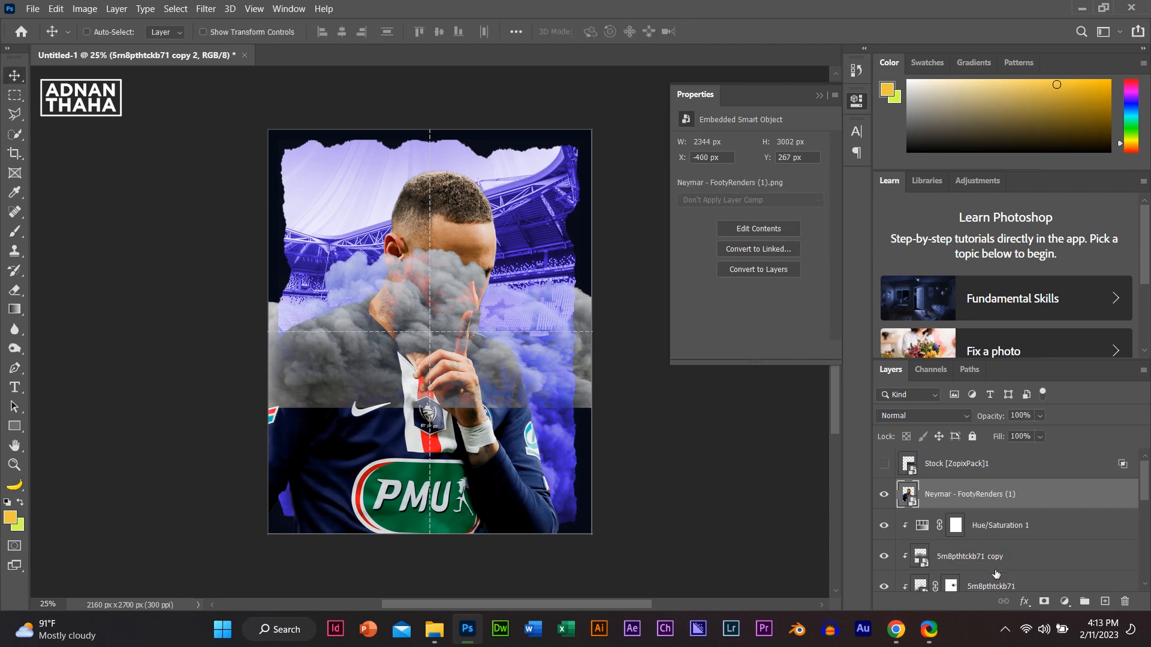
Step: Duplicate the 5m8pthtckb71 smoke layer above the player cutout and move the copy down to the poster's lower edge
left_click(1054, 579)
left_click_drag(1053, 579, 1125, 601)
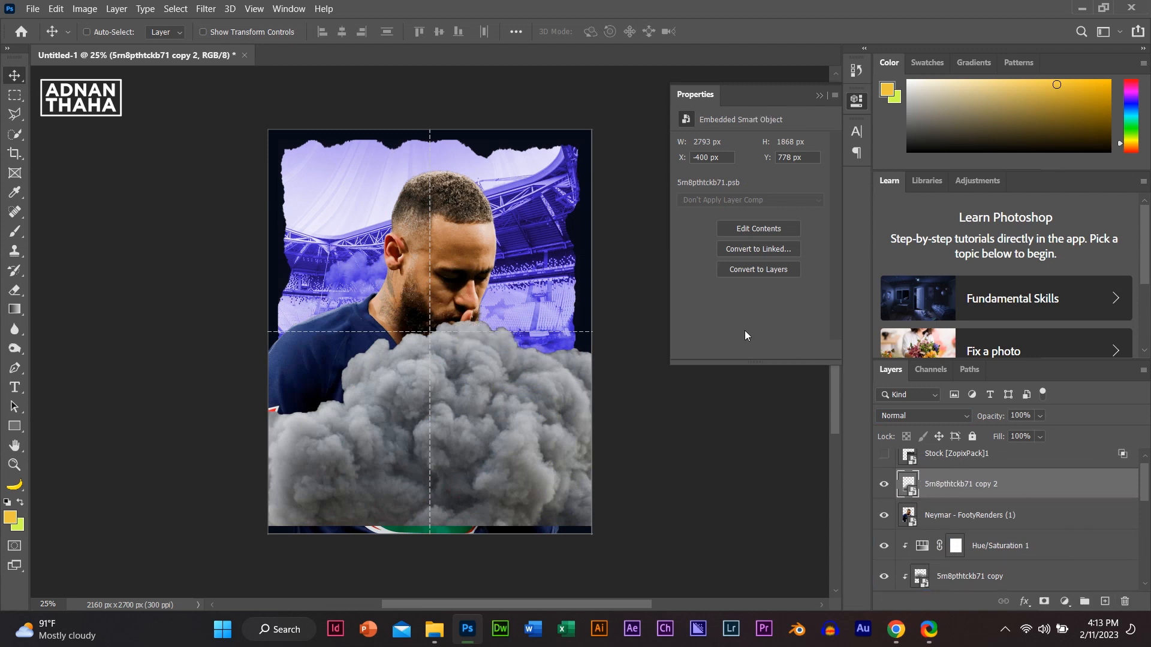
left_click_drag(492, 398, 511, 518)
Step: Enlarge the 5m8pthtckb71 copy 2 smoke to about 127%, rotate it about -7.6° and position it over the poster's lower-right corner
key("ctrl+t")
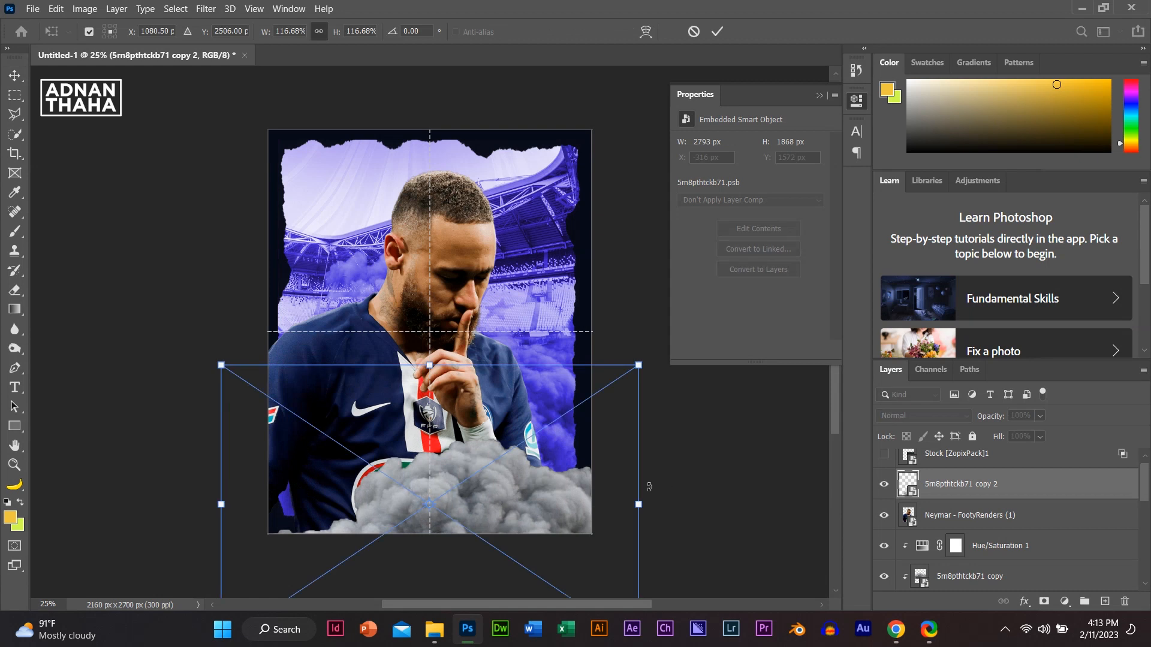
left_click_drag(641, 502, 676, 503)
left_click_drag(758, 494, 751, 459)
left_click_drag(551, 496, 592, 524)
key("Return")
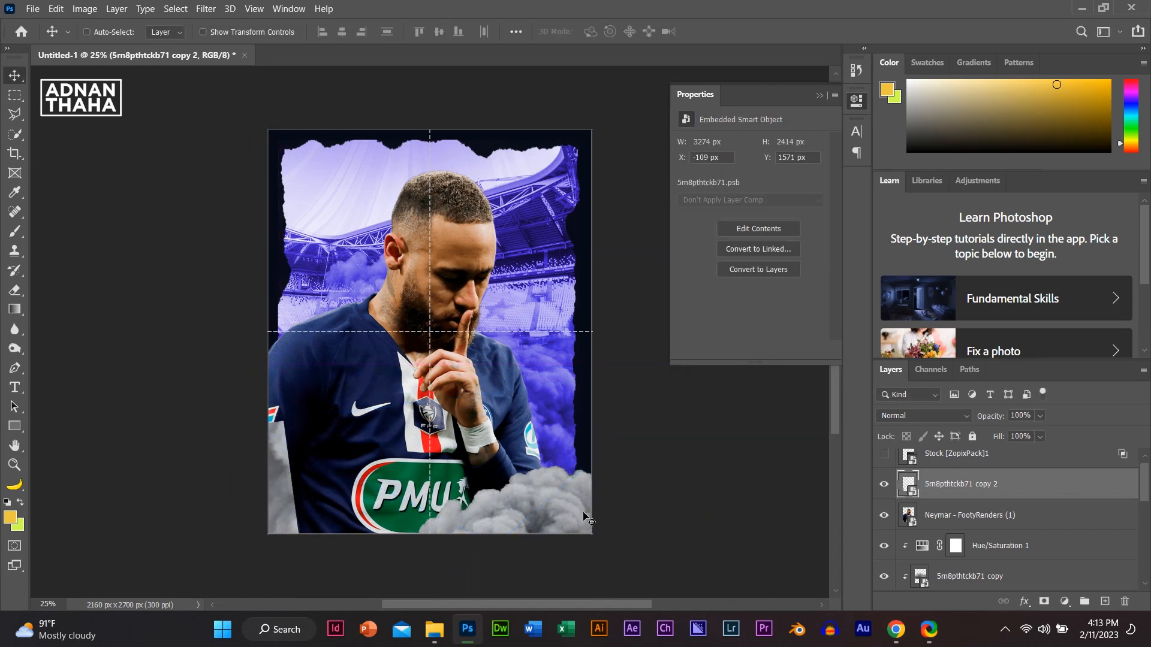
Step: Duplicate the corner smoke across to the poster's left side, then rotate and position the copy over the lower-left corner
left_click_drag(557, 523, 259, 460)
key("ctrl+t")
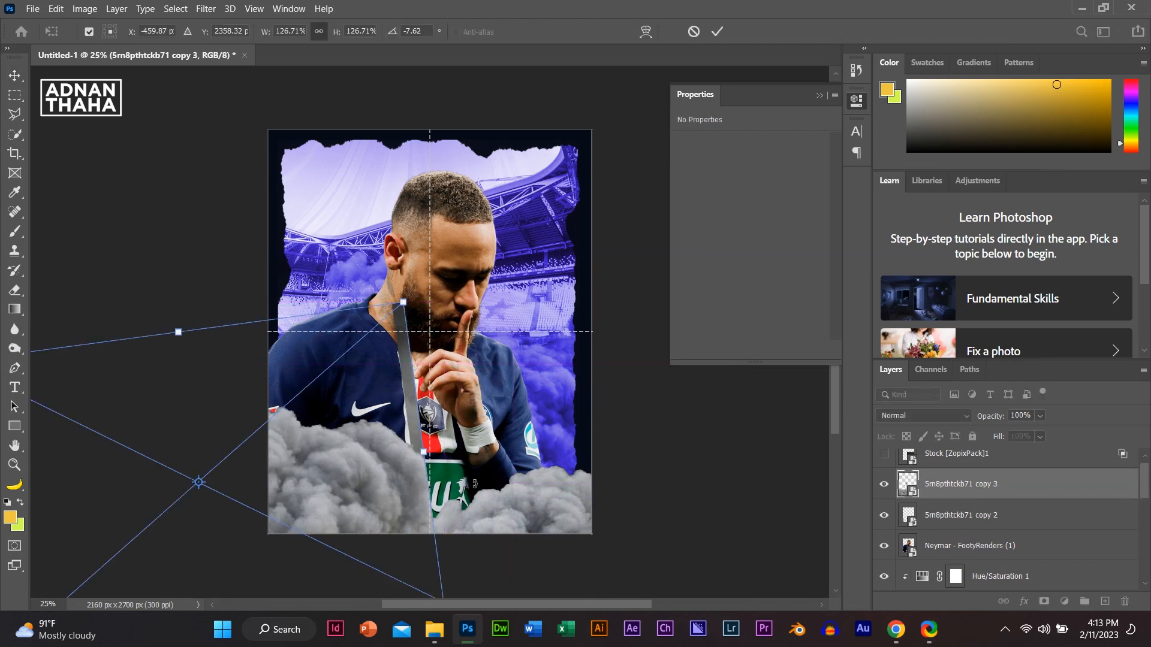
left_click_drag(474, 486, 460, 590)
left_click_drag(341, 494, 298, 521)
key("Return")
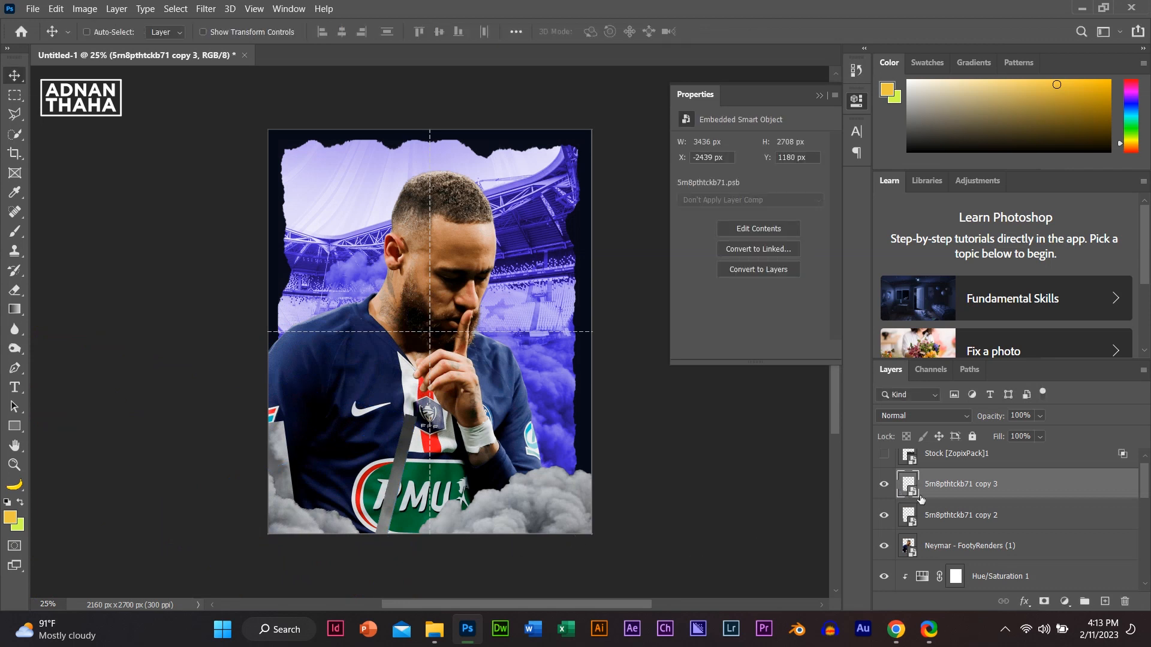
Step: Rasterize the 5m8pthtckb71 copy 3 layer and erase its straight-edged strip across the player's shirt with a rectangular selection
right_click(921, 499)
left_click(994, 267)
key("m")
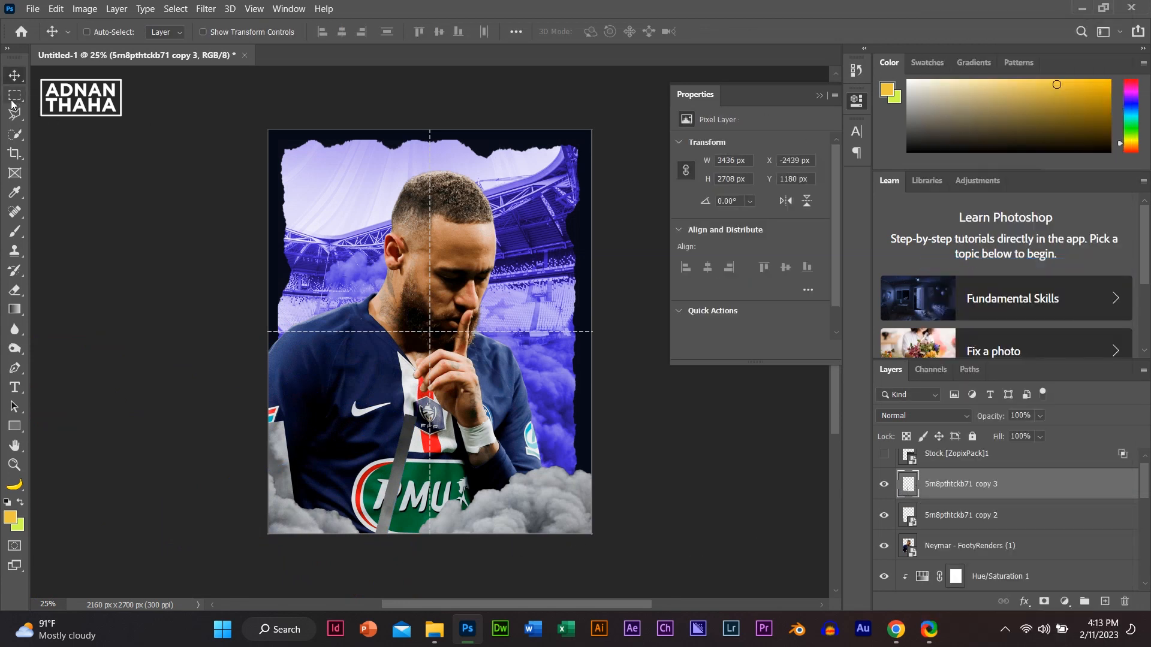
left_click_drag(494, 346, 373, 540)
Step: Rasterize the 5m8pthtckb71 copy 2 layer, delete its hard-edged smoke along the poster's left side, and clear the selection
right_click(940, 528)
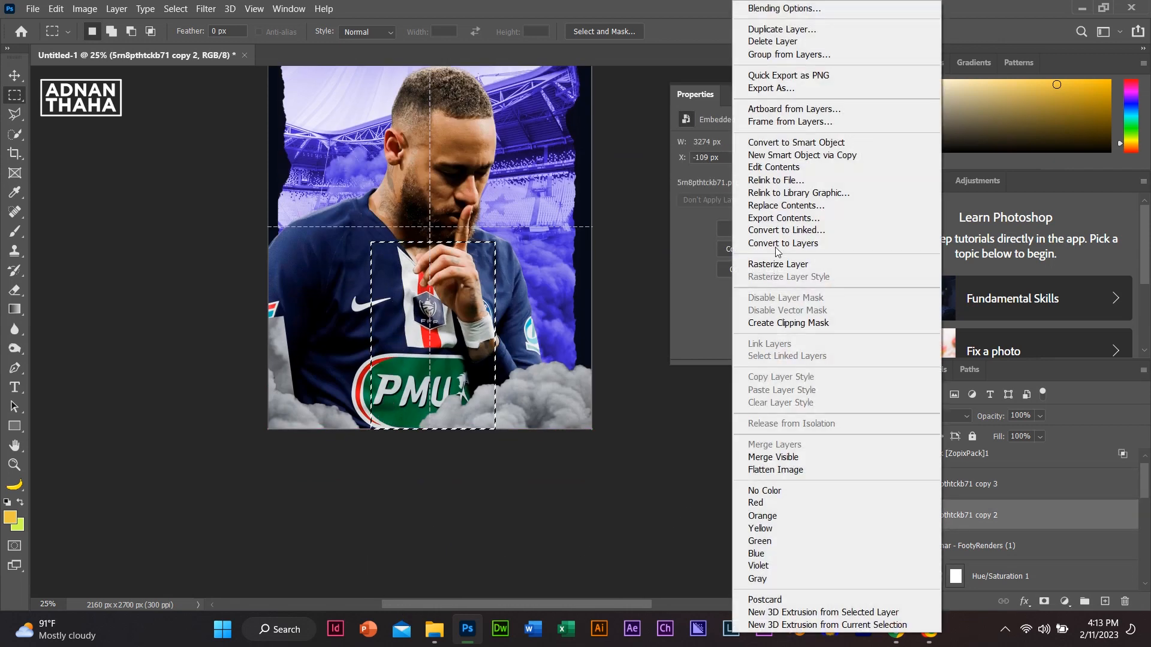
left_click(778, 265)
left_click_drag(177, 254, 370, 449)
key("Delete")
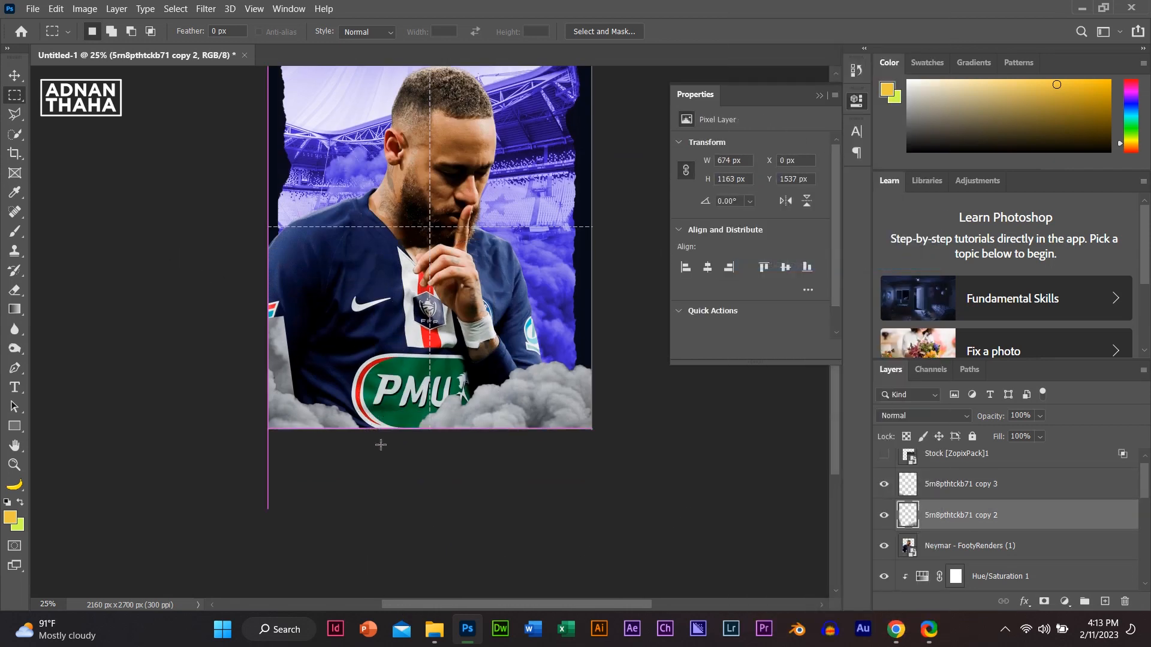
key("ctrl+d")
left_click_drag(498, 421, 598, 419)
key("ctrl+d")
left_click_drag(599, 362, 571, 421)
Step: Merge the two foreground smoke layers and set the merged layer's blend mode to Screen
left_click(978, 494, "ctrl")
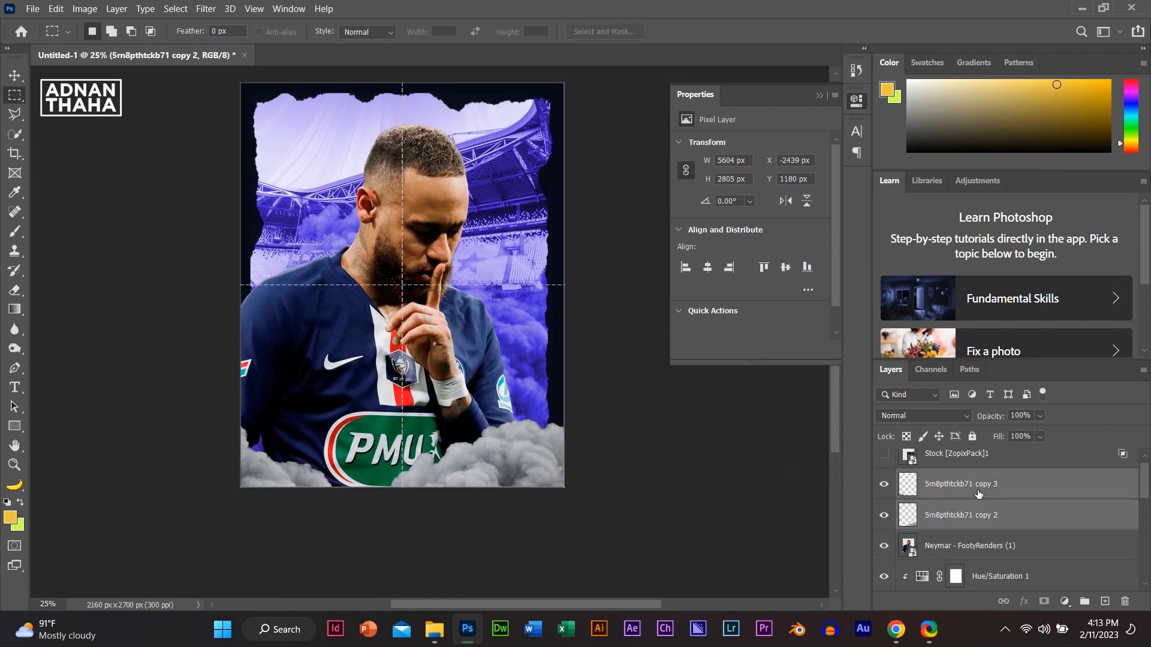
key("ctrl+e")
left_click(925, 417)
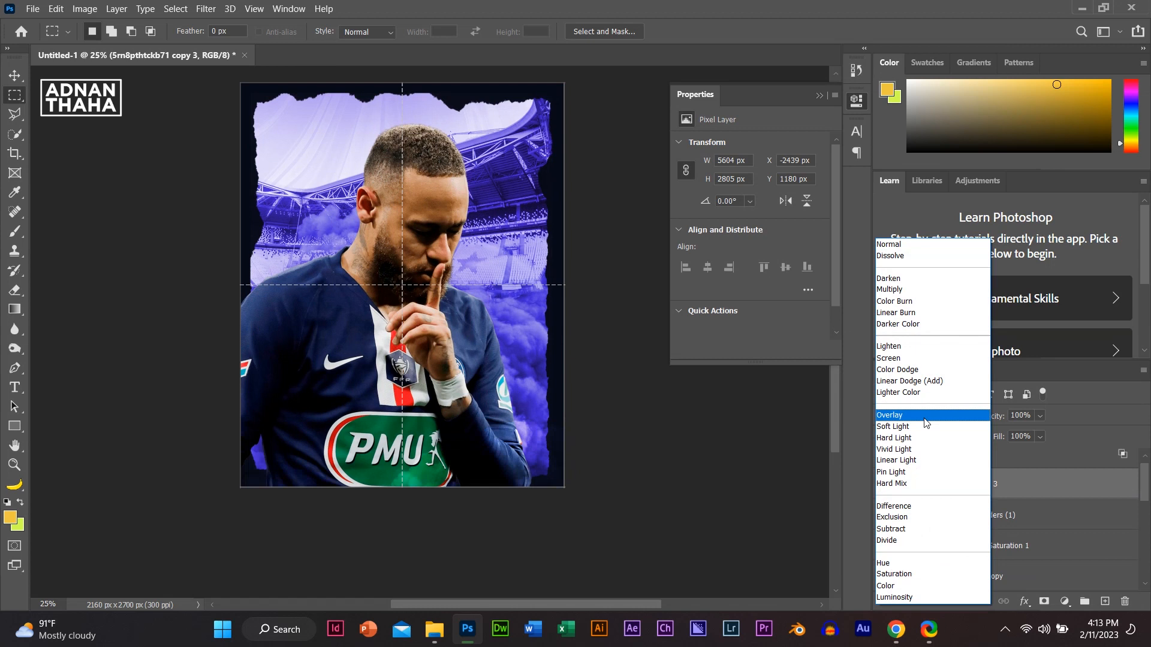
left_click(911, 358)
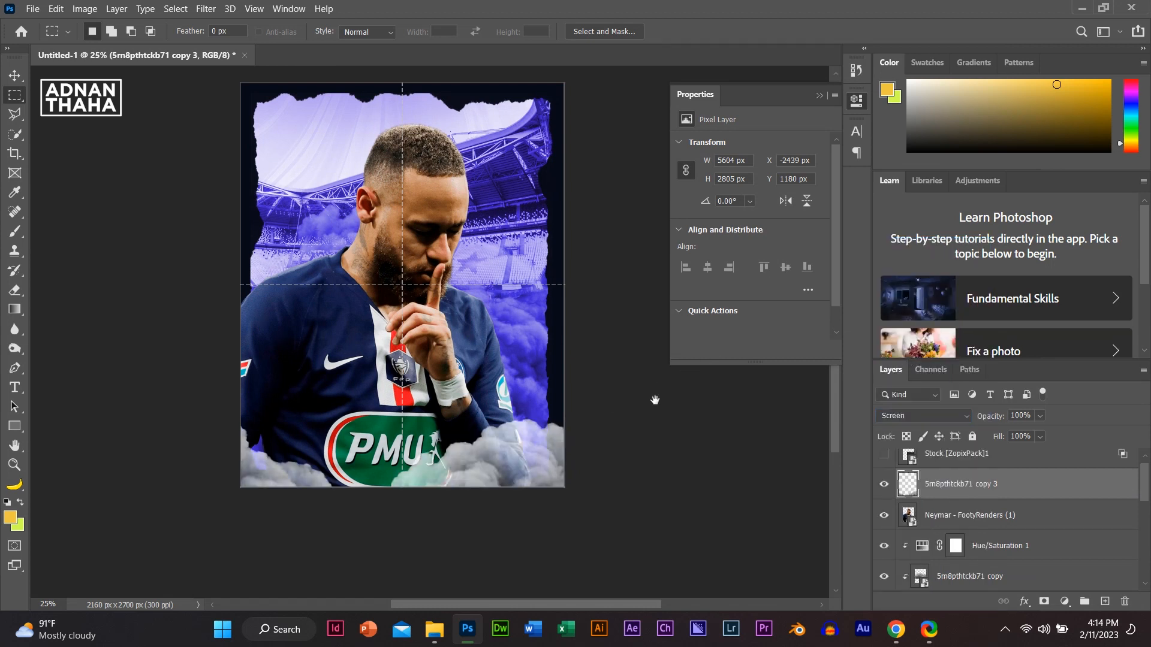
Step: Add a Hue/Saturation adjustment above the merged smoke layer and clip it to that layer
left_click_drag(659, 391, 646, 433)
left_click(1065, 608)
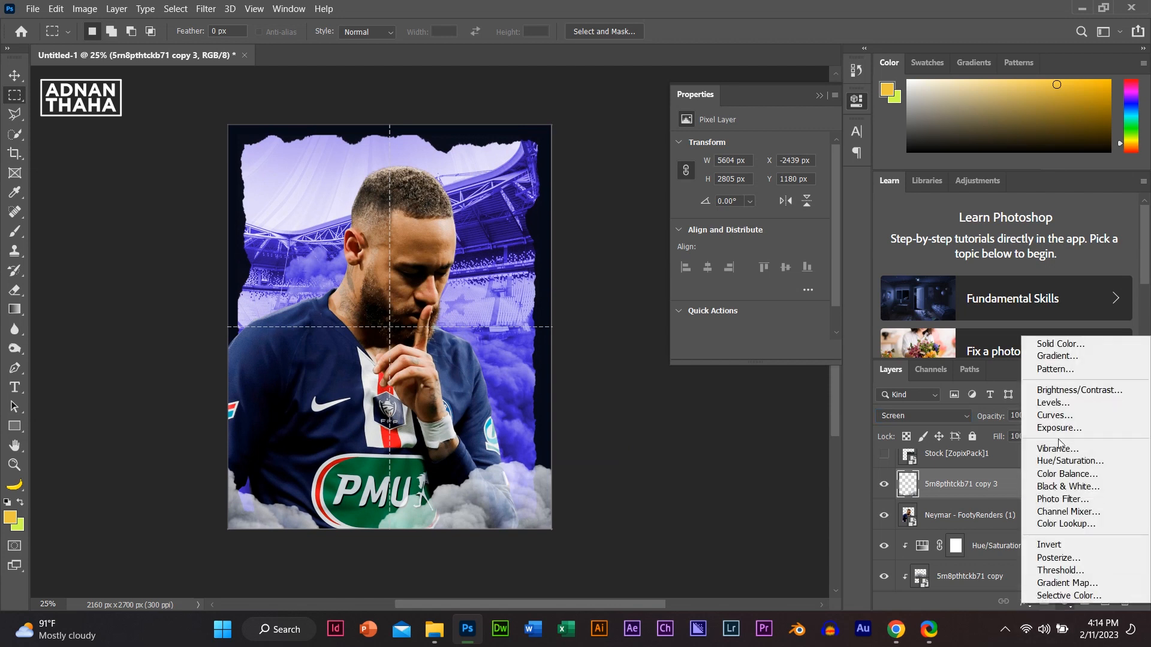
left_click(1073, 461)
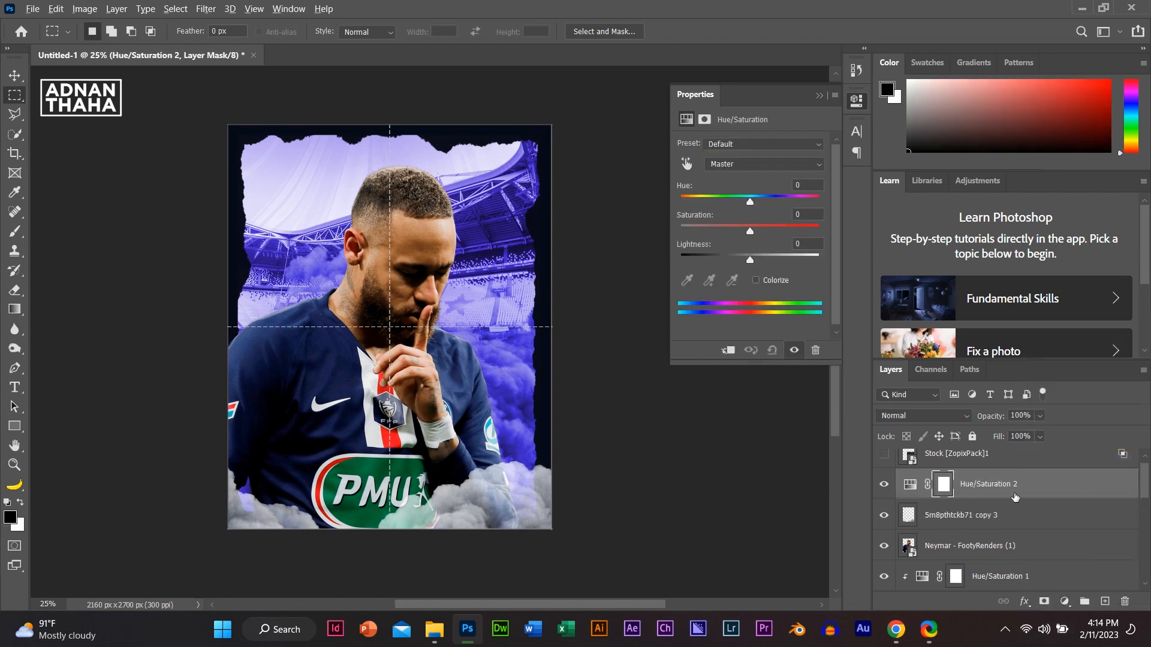
key("ctrl+0")
left_click(1021, 500, "alt")
key("ctrl+minus")
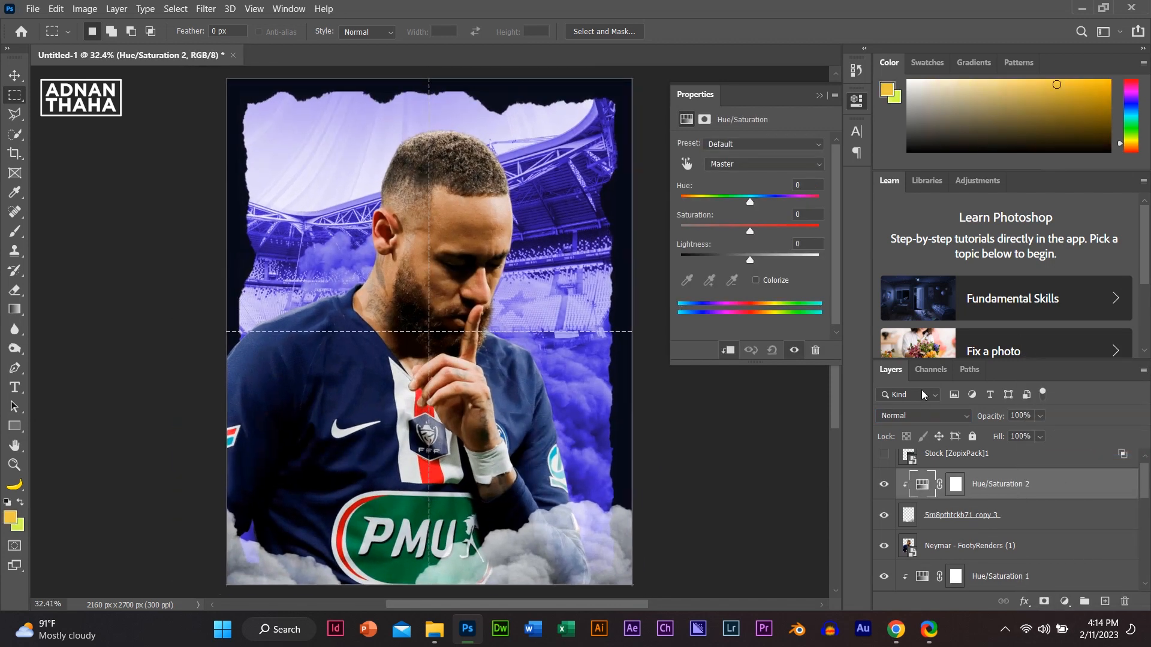
Step: Colorize the foreground smoke with a saturated blue hue matching the background, using the Hue/Saturation 2 adjustment
left_click(755, 280)
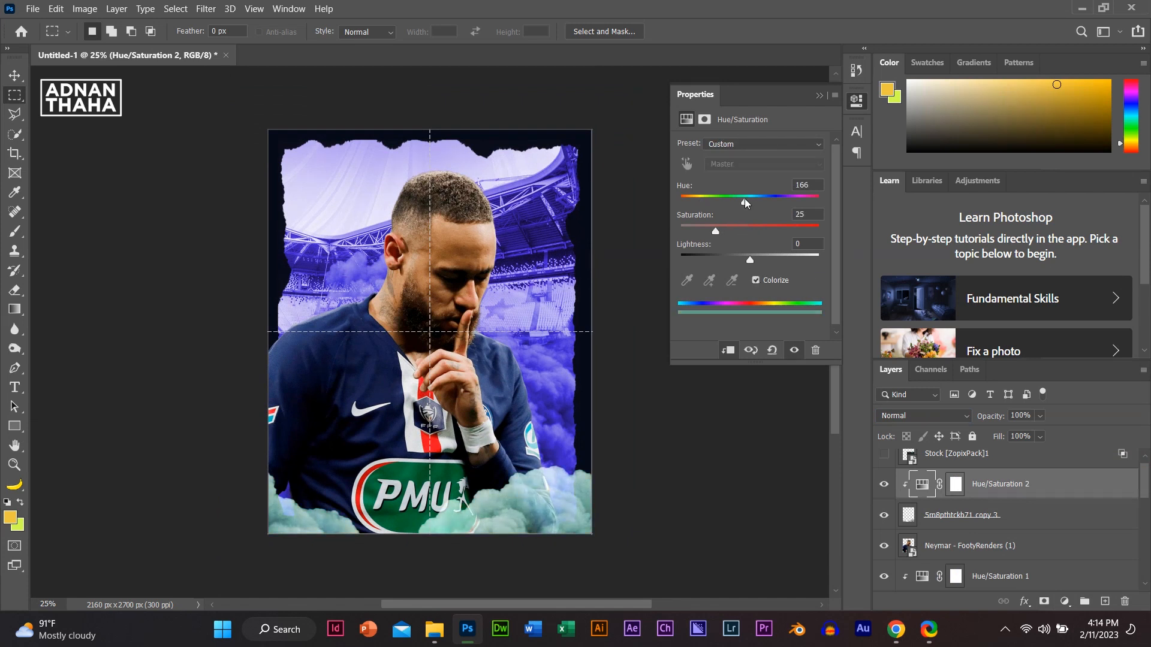
left_click_drag(744, 203, 771, 203)
left_click_drag(715, 231, 750, 257)
Step: Set the merged smoke layer's blend mode to Normal
left_click(1052, 515)
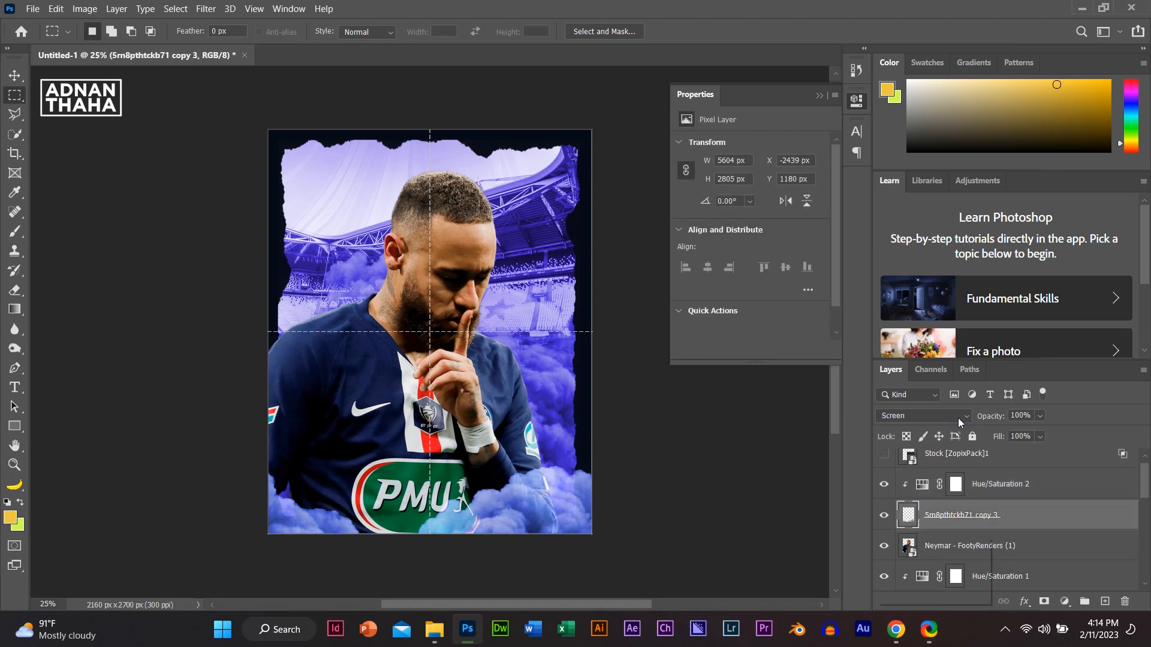
left_click(958, 418)
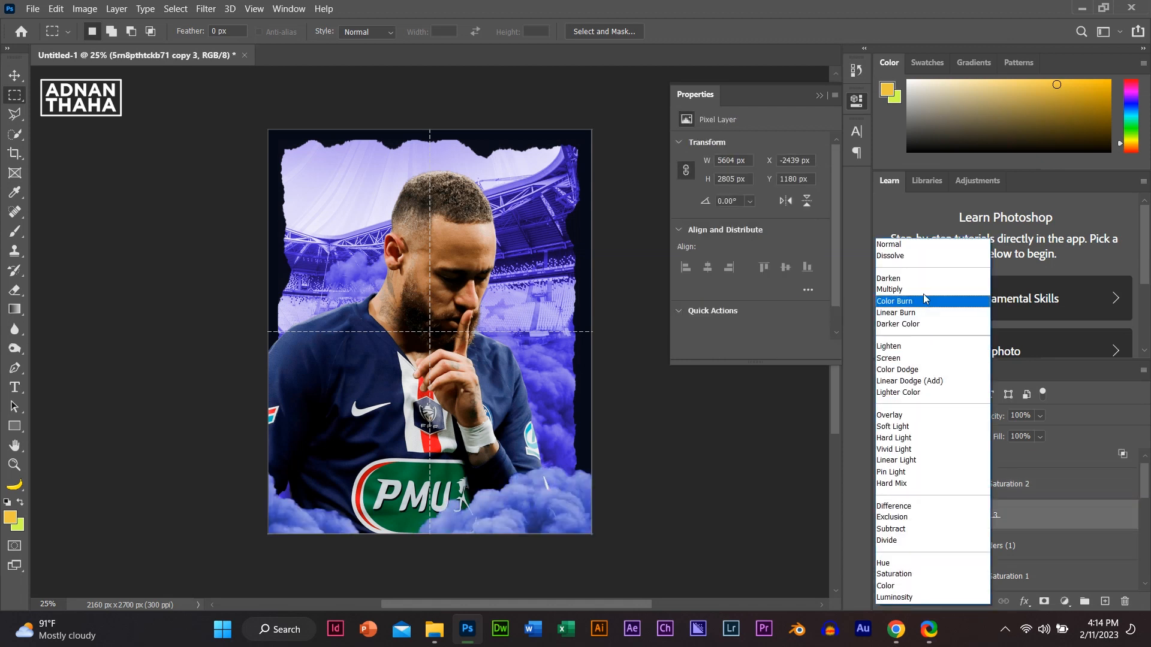
left_click(920, 249)
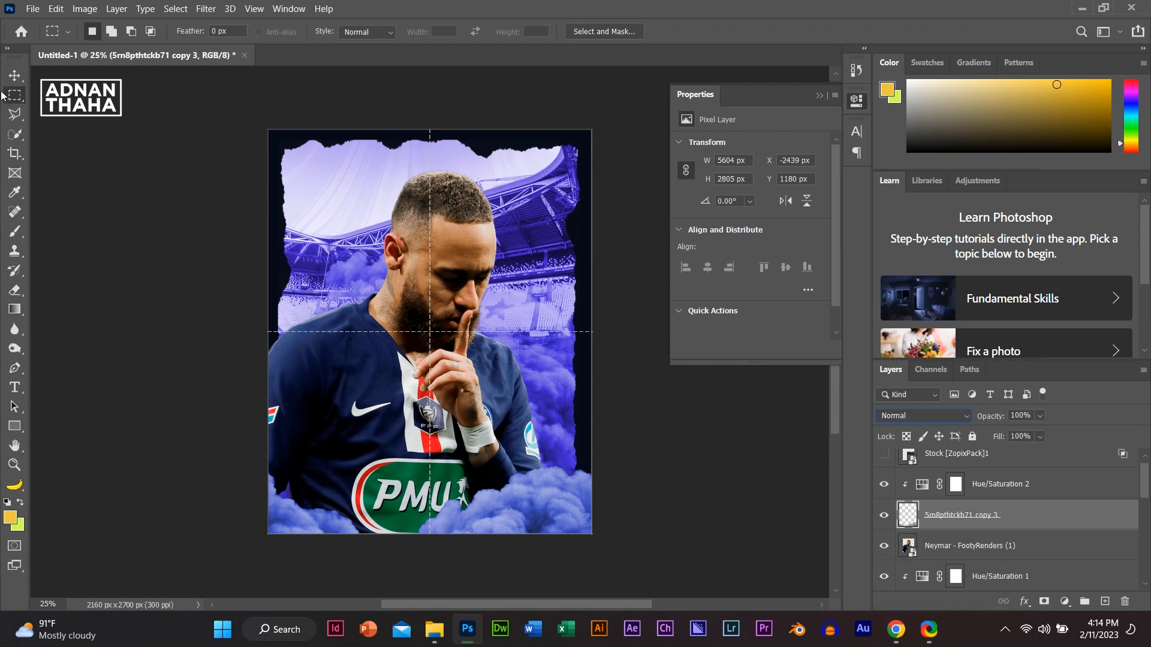
Step: Stretch the foreground smoke horizontally on both sides to a width of 105.93%, keeping its height at 100%
left_click(14, 76)
key("ctrl+t")
left_click_drag(747, 510, 758, 511)
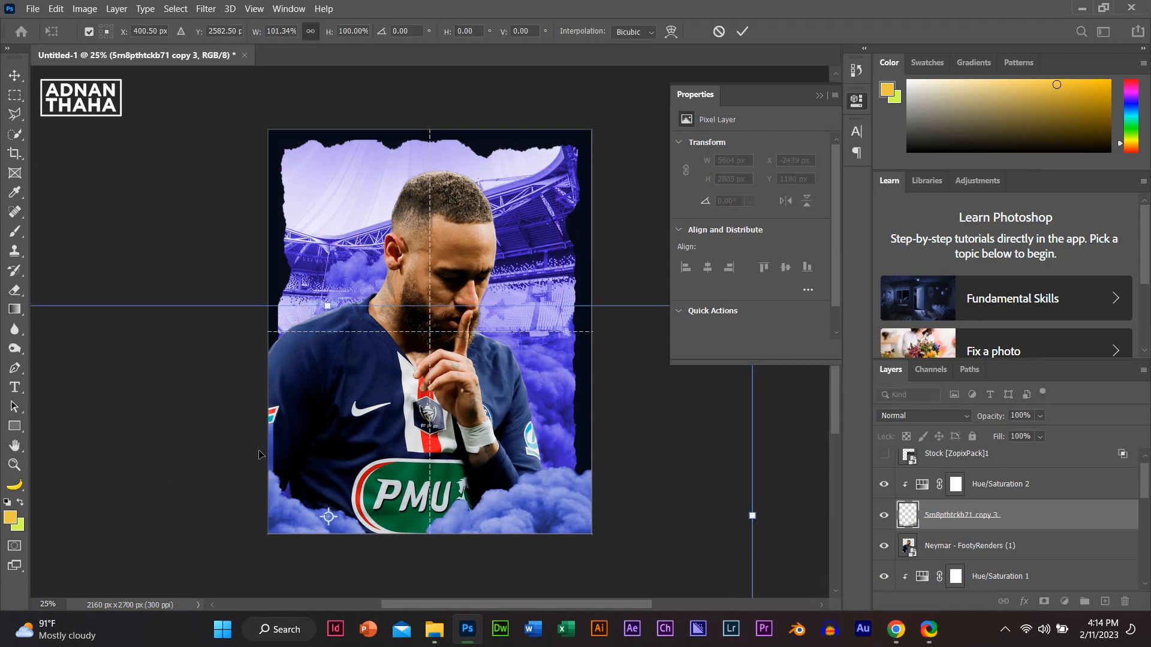
key("ctrl+minus")
left_click_drag(78, 454, 65, 454)
left_click_drag(652, 460, 660, 460)
left_click_drag(64, 460, 60, 459)
Step: Warp the foreground smoke slightly near the poster's lower-right edge and apply the transformation
right_click(470, 433)
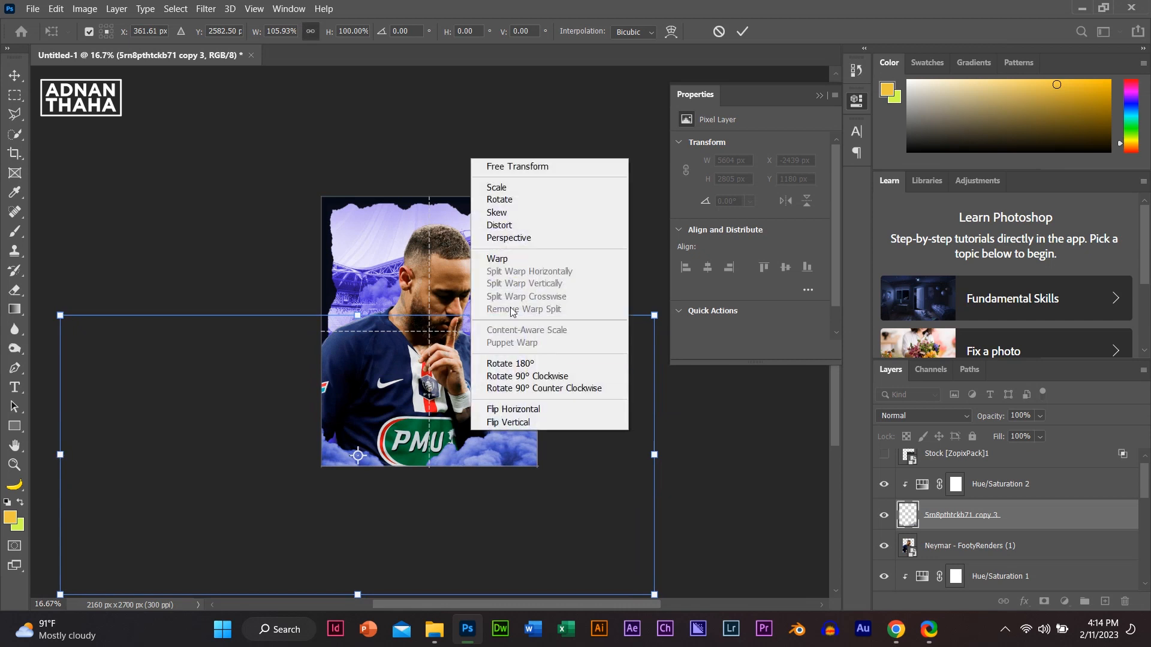
left_click(497, 262)
left_click_drag(539, 425, 537, 428)
key("Return")
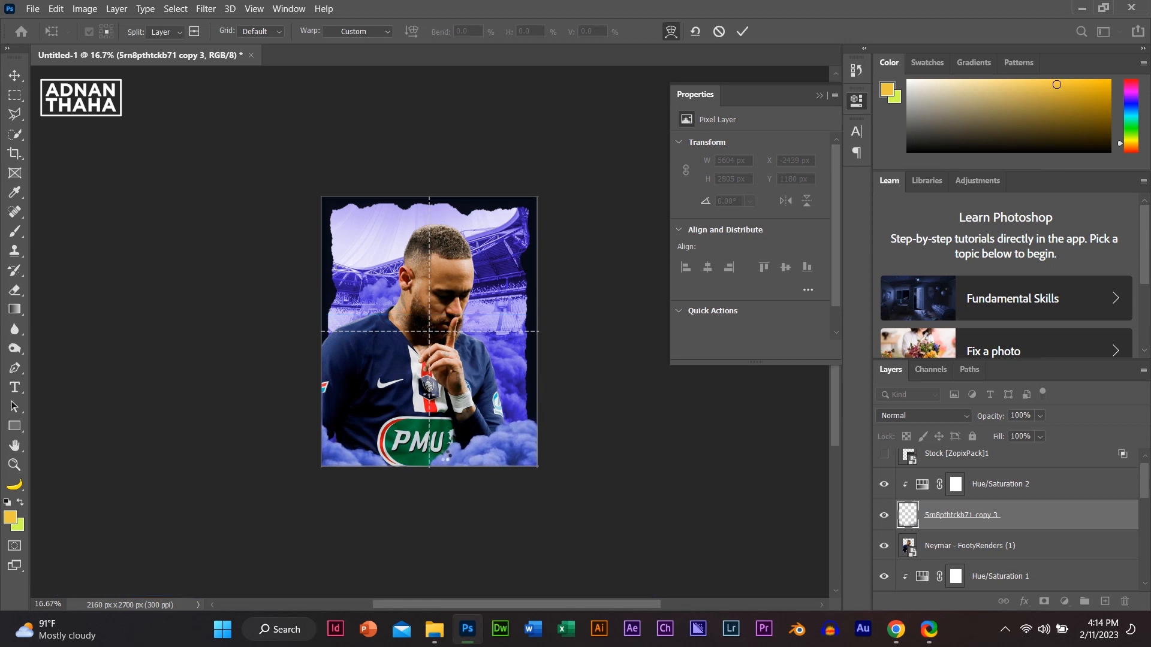
key("ctrl+plus")
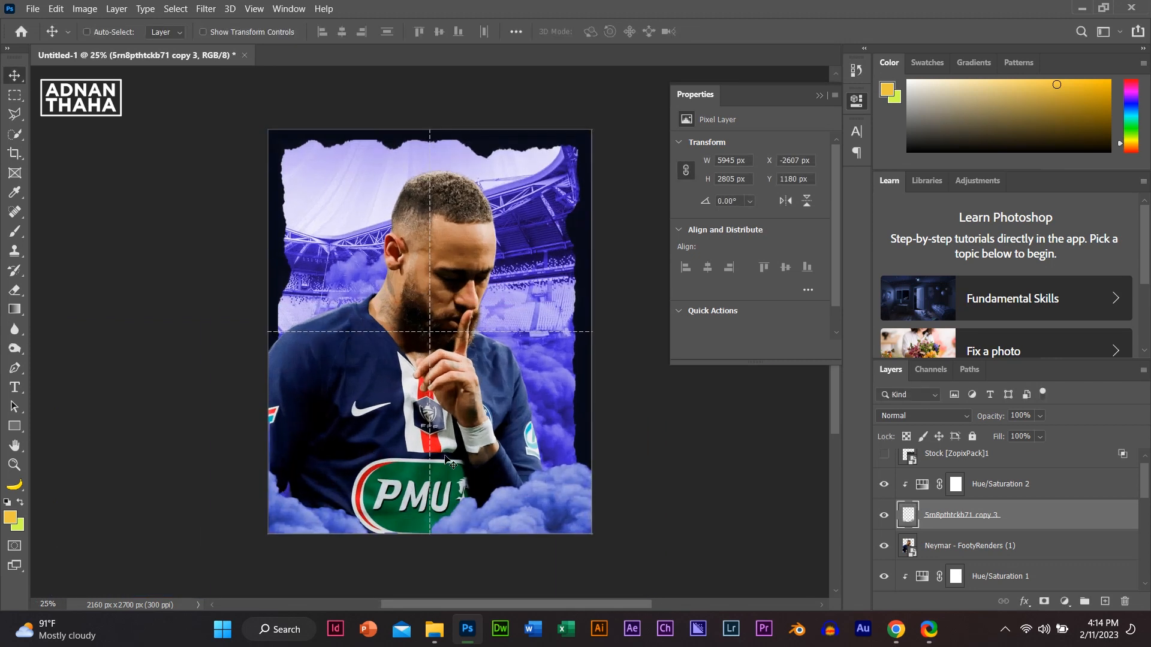
Step: Nudge the Neymar - FootyRenders (1) cutout upward and slightly to the left within the poster
left_click(939, 547)
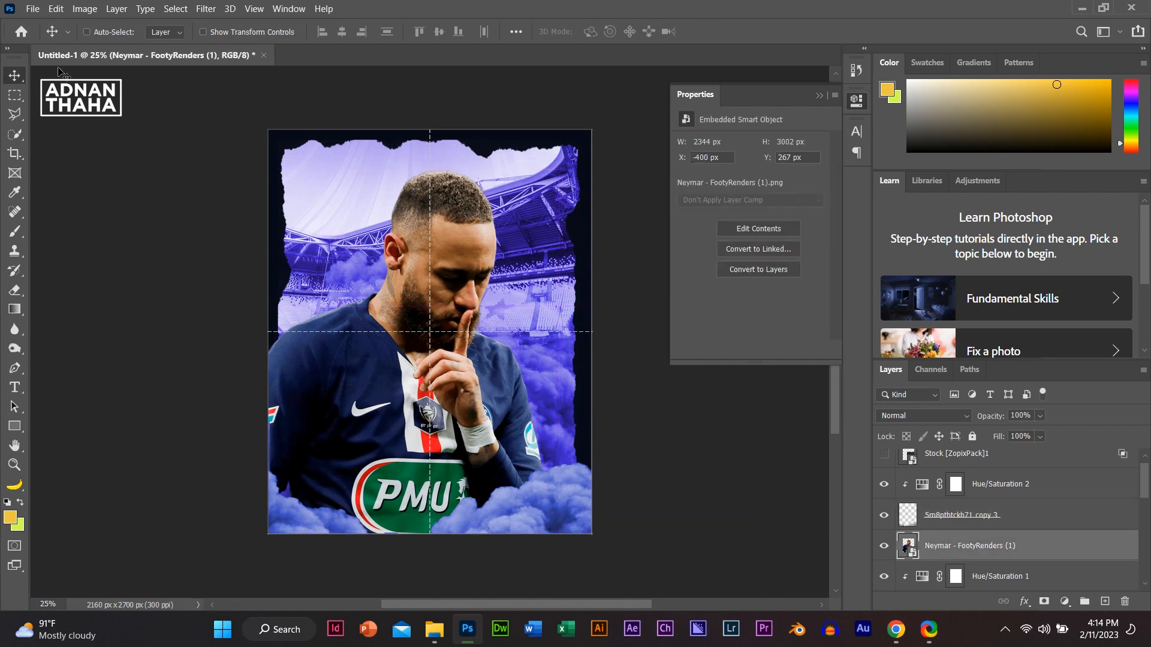
key("shift+Up")
key("shift+Up")
key("shift+Up")
key("shift+Up")
key("shift+Up")
key("shift+Up")
key("shift+Up")
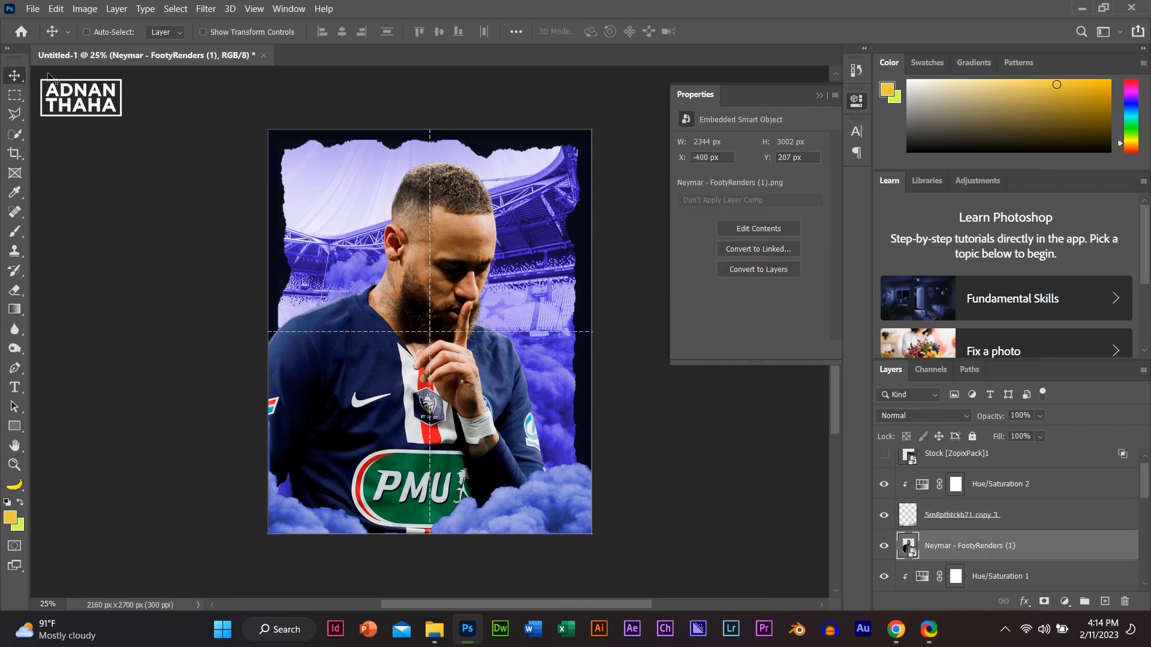
key("shift+Left")
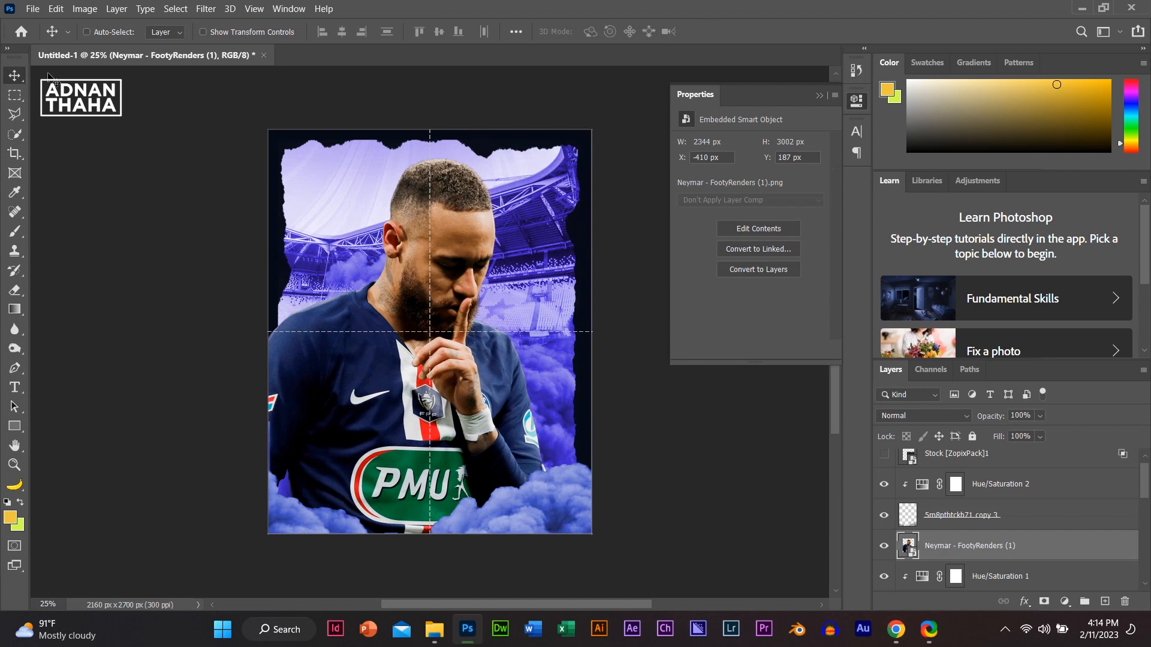
key("Down")
key("Down")
key("Down")
key("Down")
key("Down")
key("Down")
key("Down")
key("Down")
key("Left")
key("Left")
key("Left")
key("Left")
Step: Add a Gradient Map adjustment clipped to the player cutout and apply the Platinum gradient preset
left_click(1065, 601)
left_click(1056, 578)
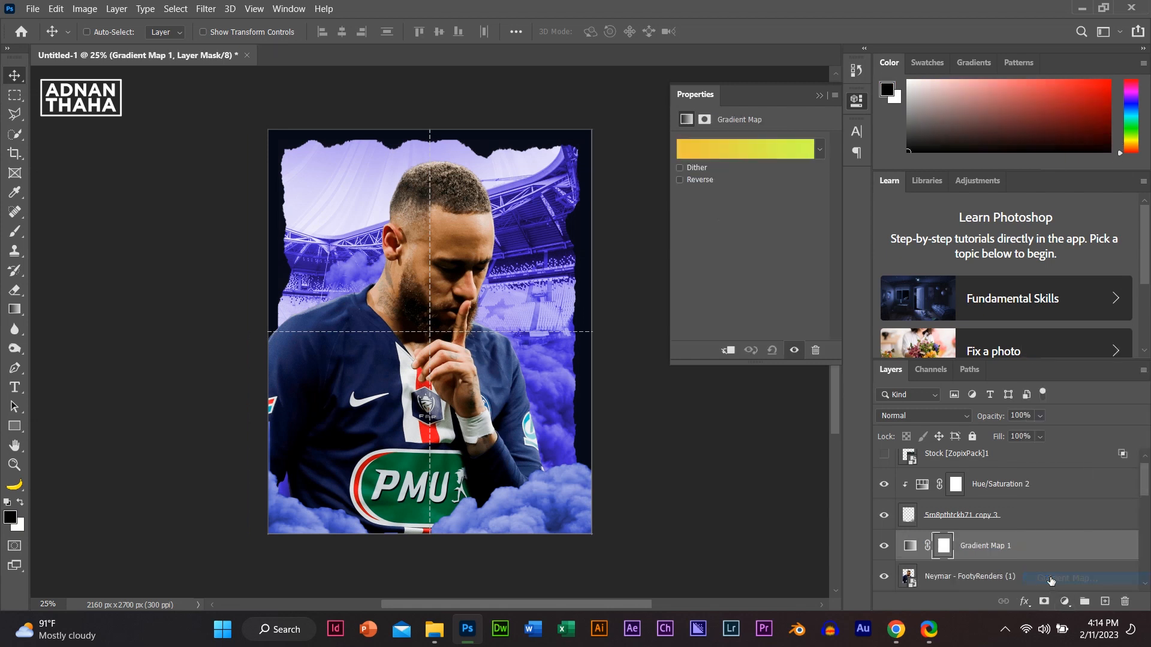
left_click(1031, 560, "alt")
left_click(729, 154)
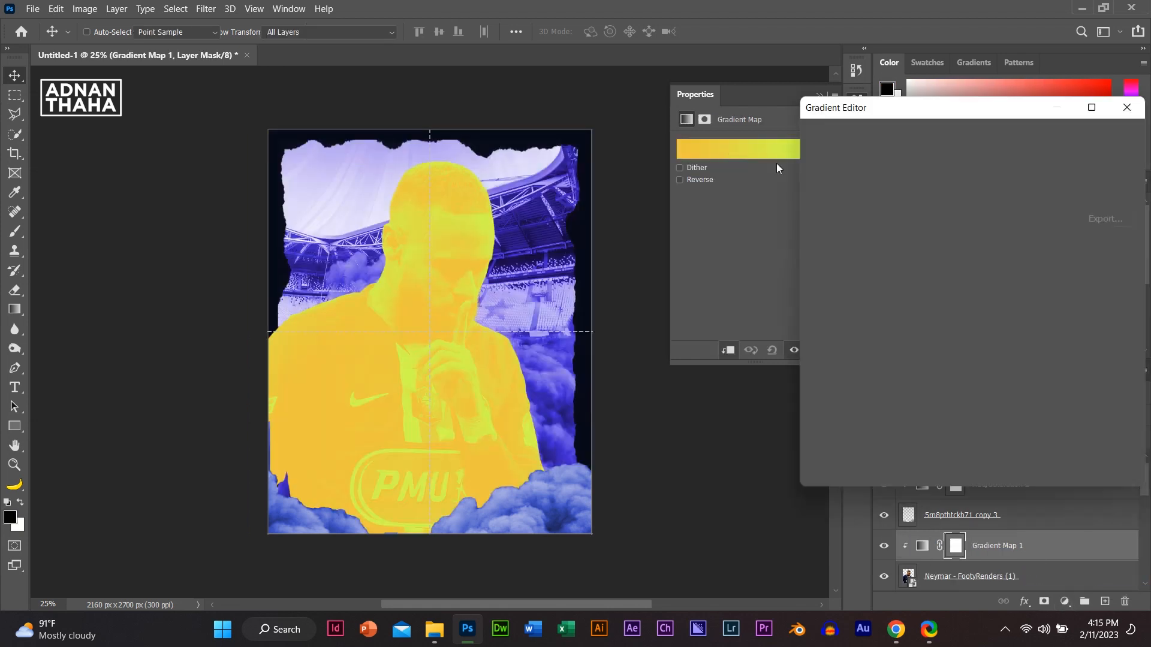
left_click(906, 158)
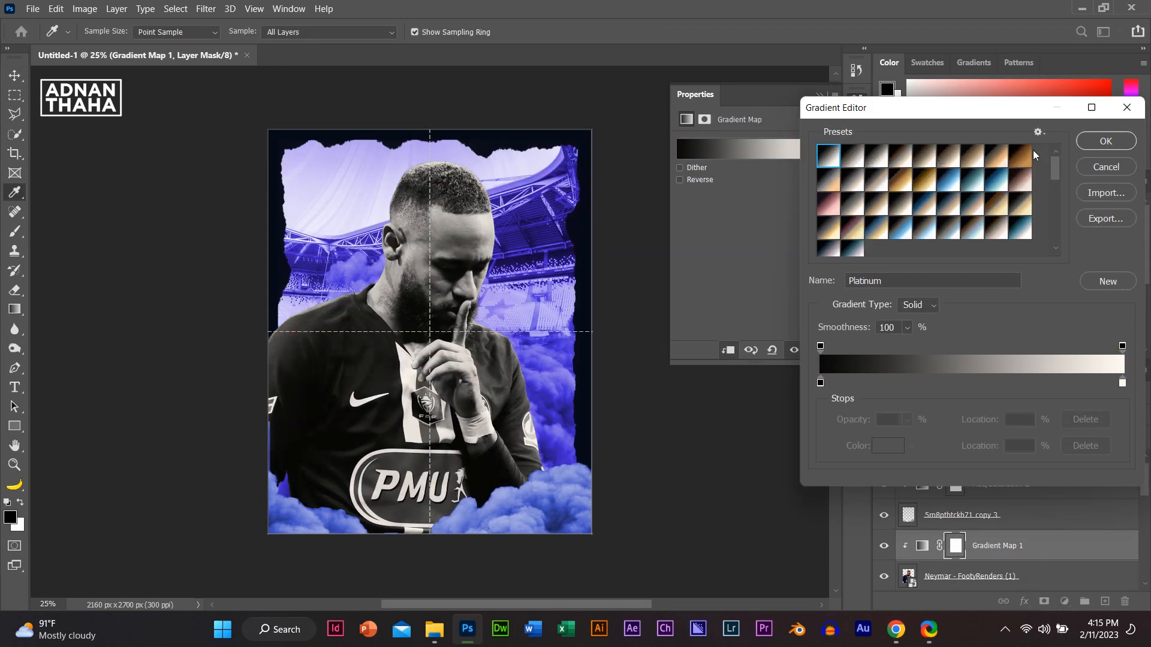
left_click(1104, 141)
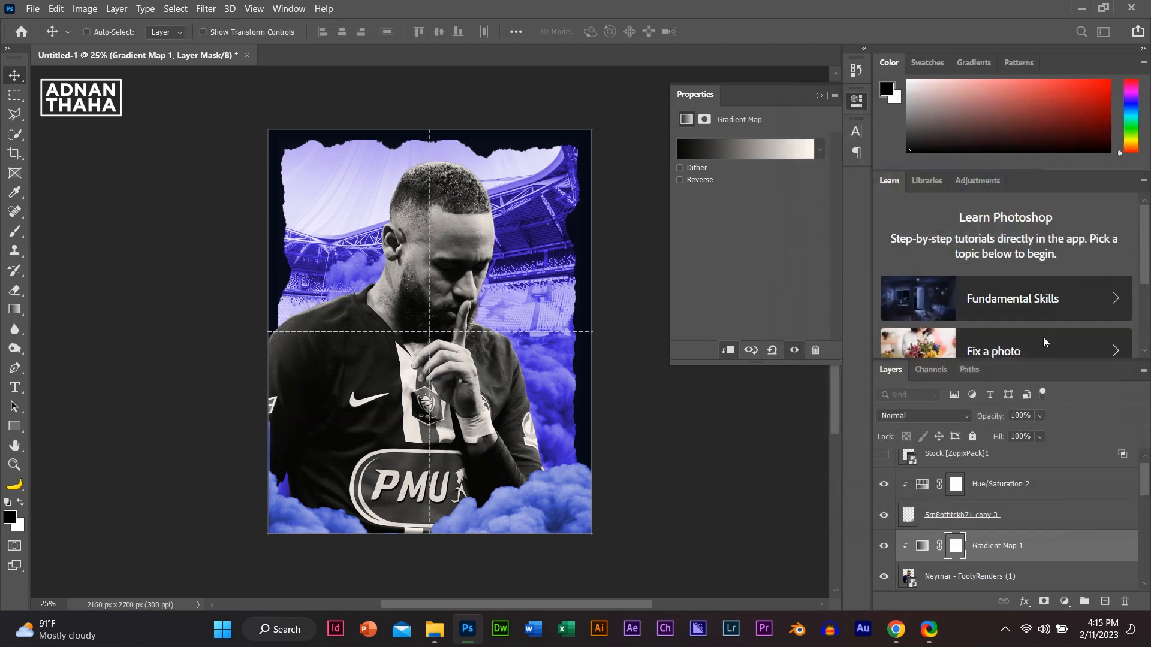
left_click(1064, 600)
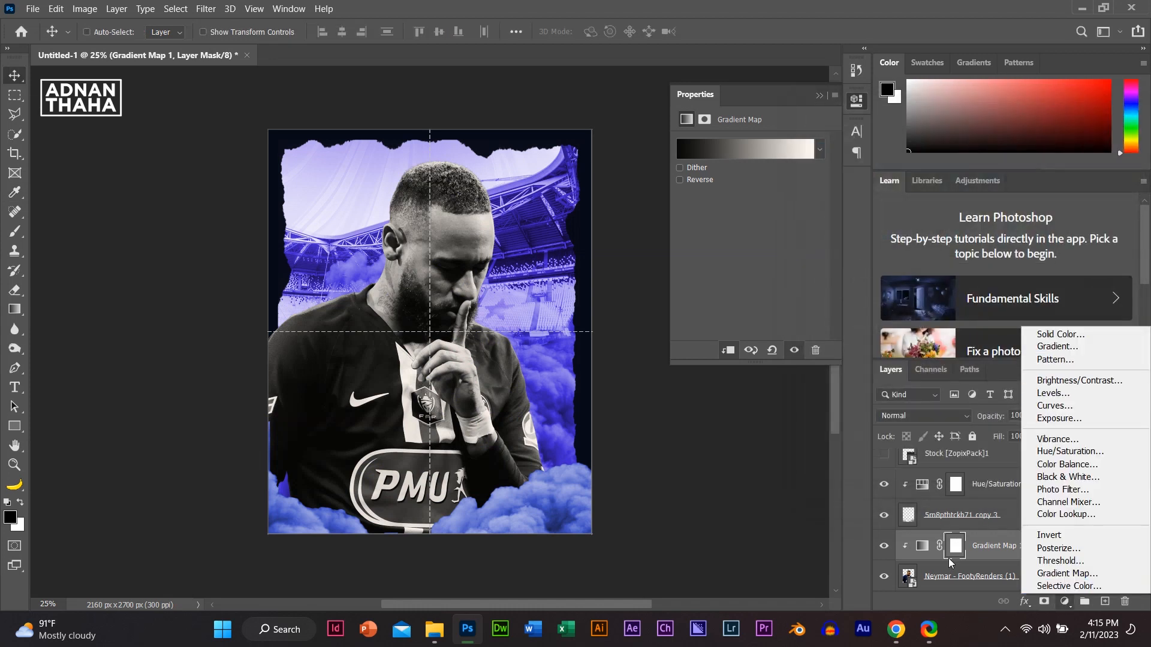
left_click(962, 582)
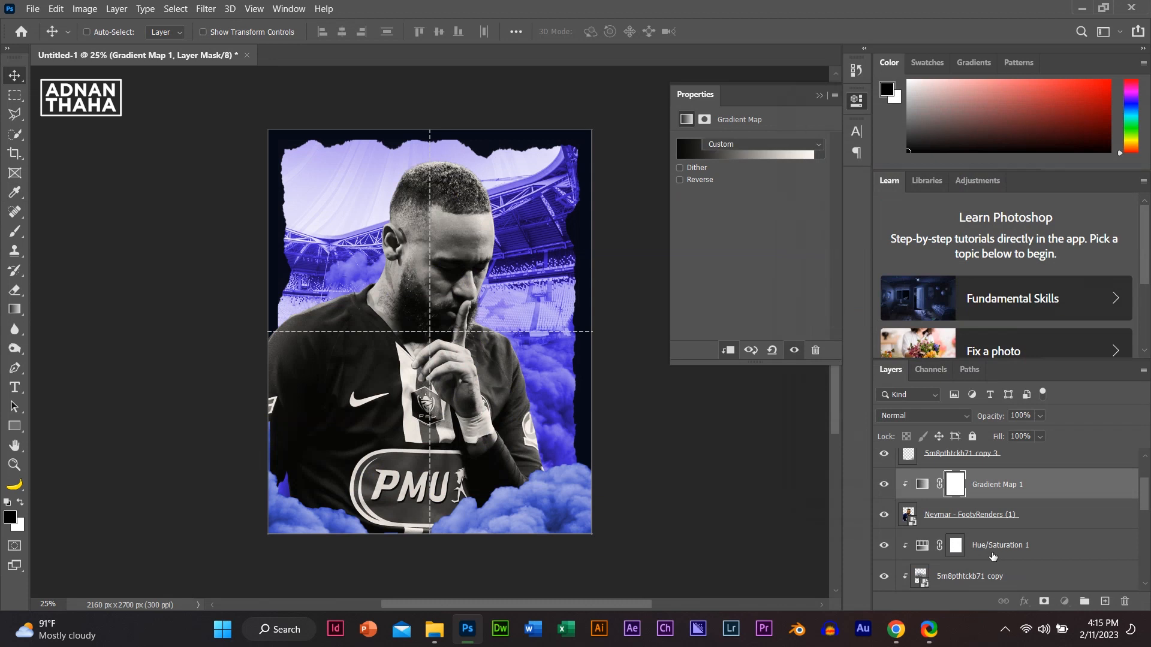
Step: Add a Levels adjustment above Hue/Saturation 1 with midtones 0.81, white input 247 and white output 247
left_click(989, 547)
left_click(1064, 601)
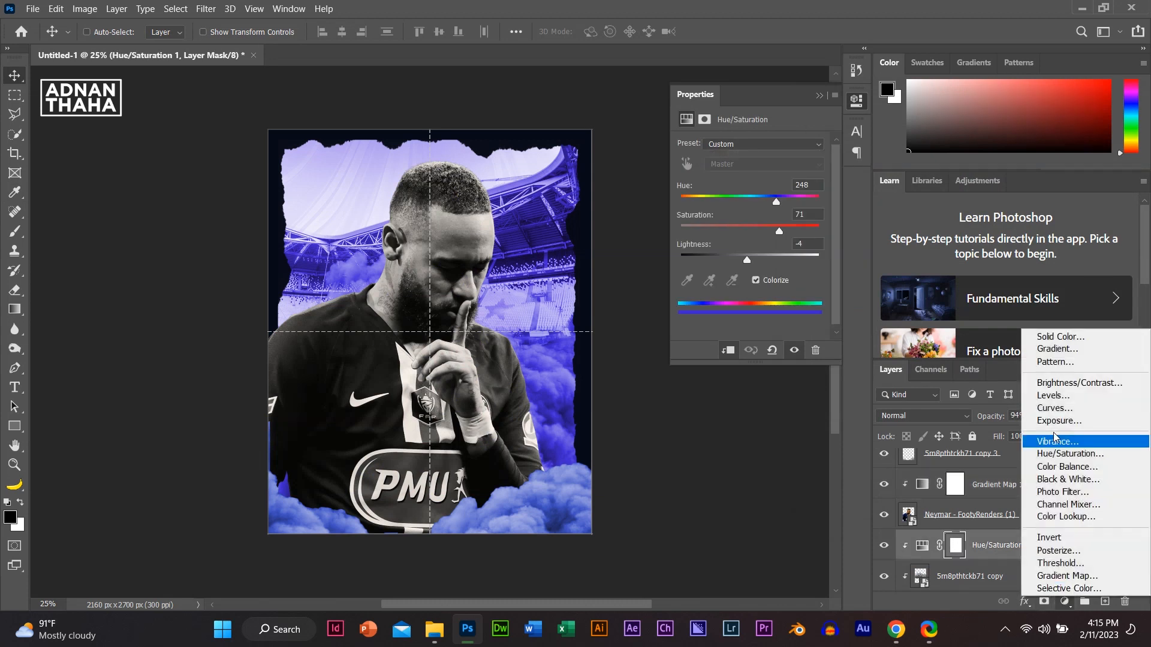
left_click(1060, 398)
left_click_drag(762, 253, 818, 257)
left_click_drag(820, 297, 818, 298)
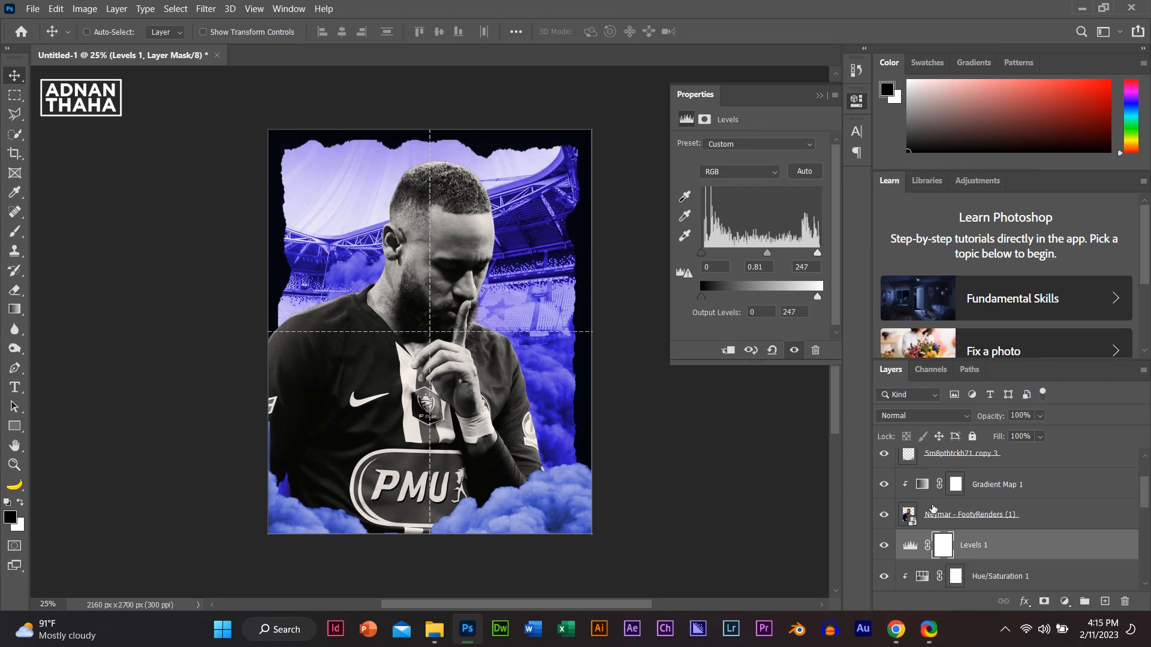
Step: Make the dust Texture layer visible and move it between Texturelabs_Paper_191M and Color Fill 1
left_click(973, 545)
scroll(973, 545, "down", 5)
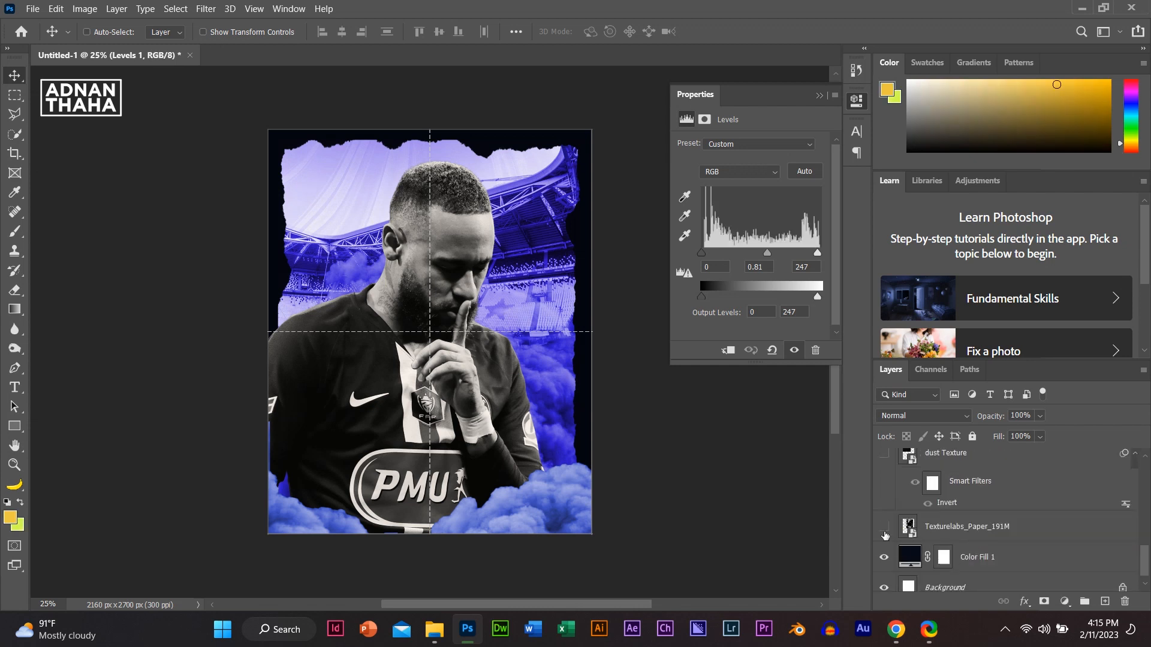
left_click(883, 457)
left_click_drag(945, 462, 953, 547)
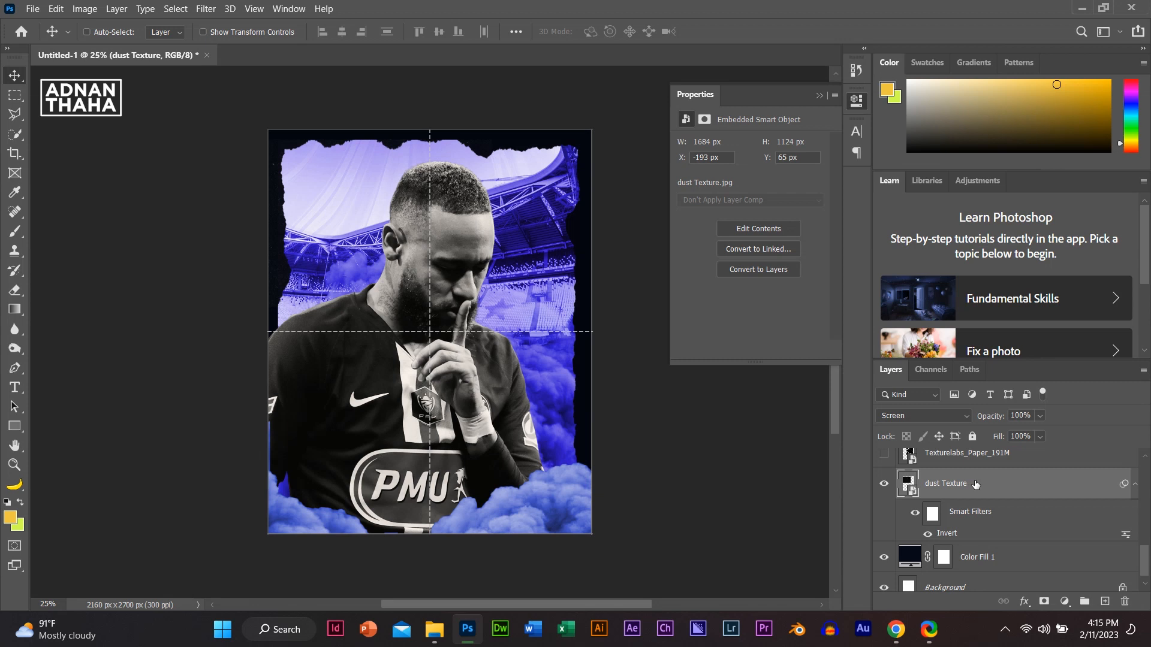
Step: Align the dust texture with the poster's upper-left corner and stretch it to about 2160 by 2716 px to fill the poster
left_click_drag(322, 202, 351, 189)
key("ctrl+t")
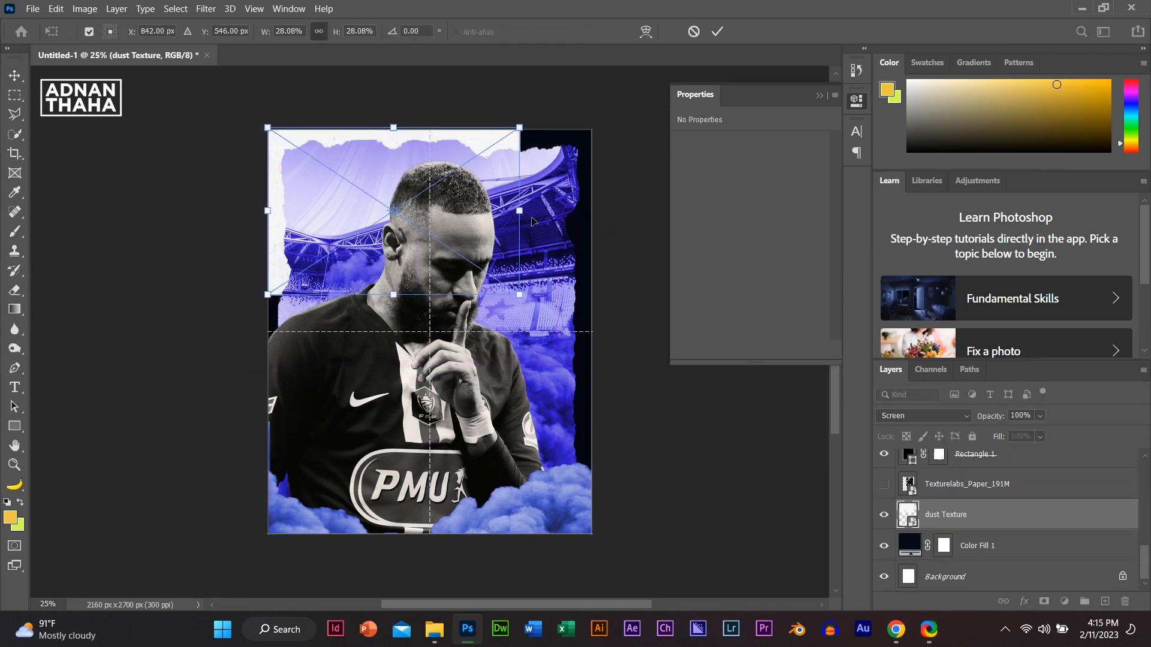
left_click_drag(520, 211, 591, 211)
left_click_drag(429, 295, 437, 541)
key("Return")
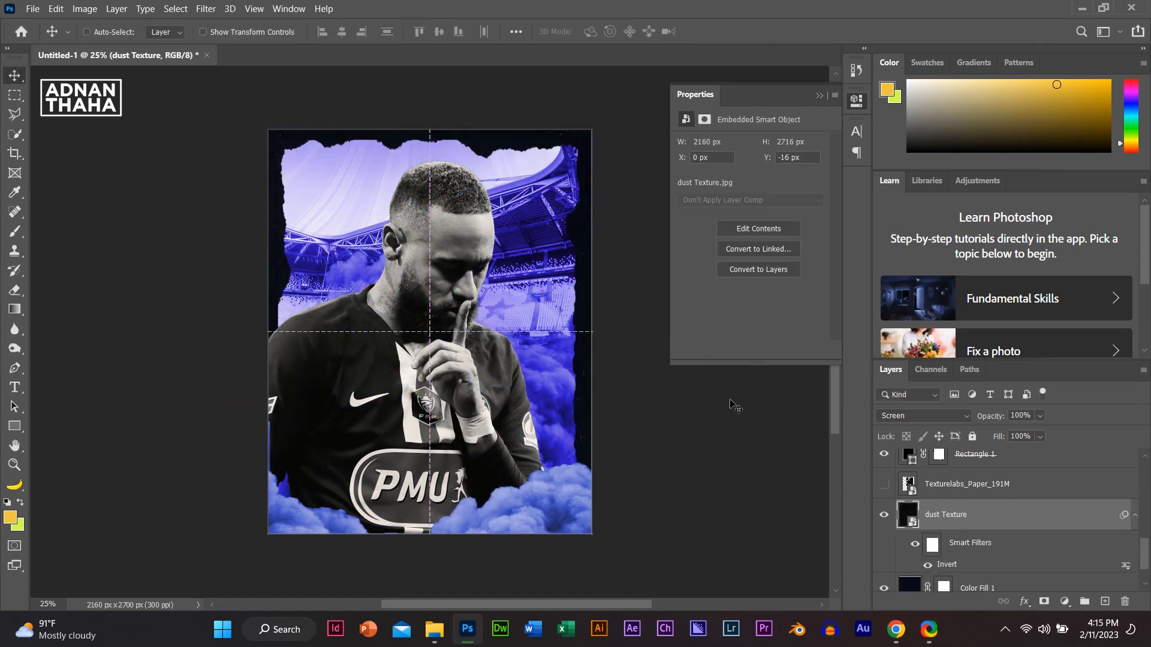
Step: Place a copy of the Juventus Stadium layer between dust Texture and Color Fill 1 and reposition it behind the torn edge
scroll(938, 491, "up", 4)
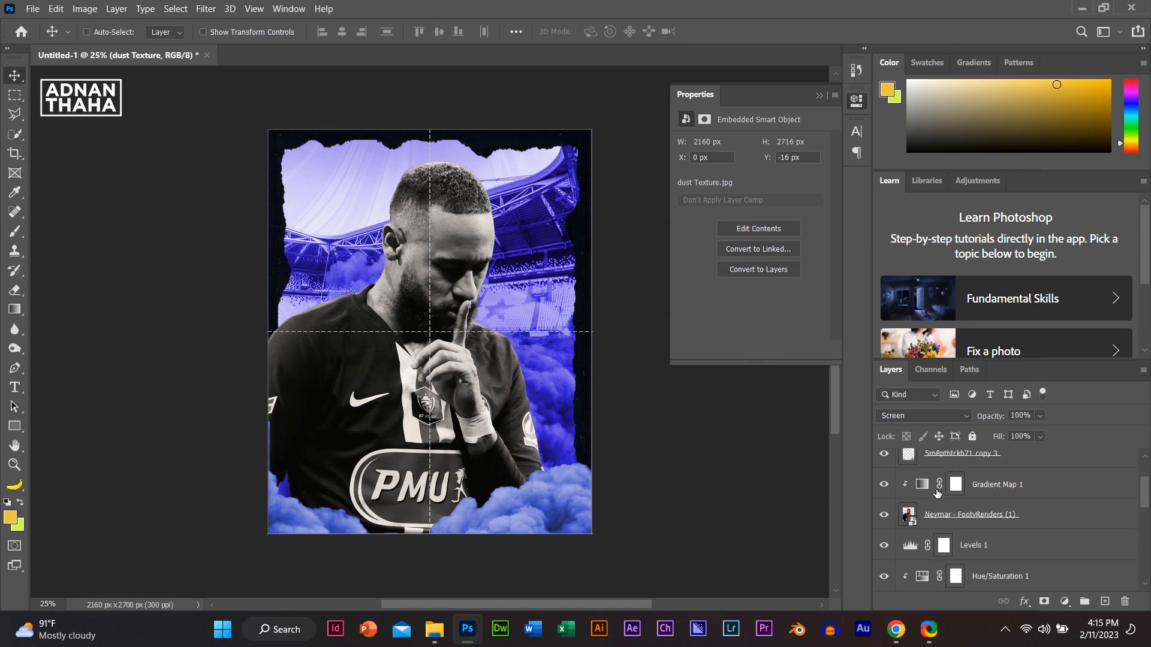
mouse_move(964, 517)
left_mouse_down()
mouse_move(995, 535)
mouse_move(976, 533)
left_mouse_up()
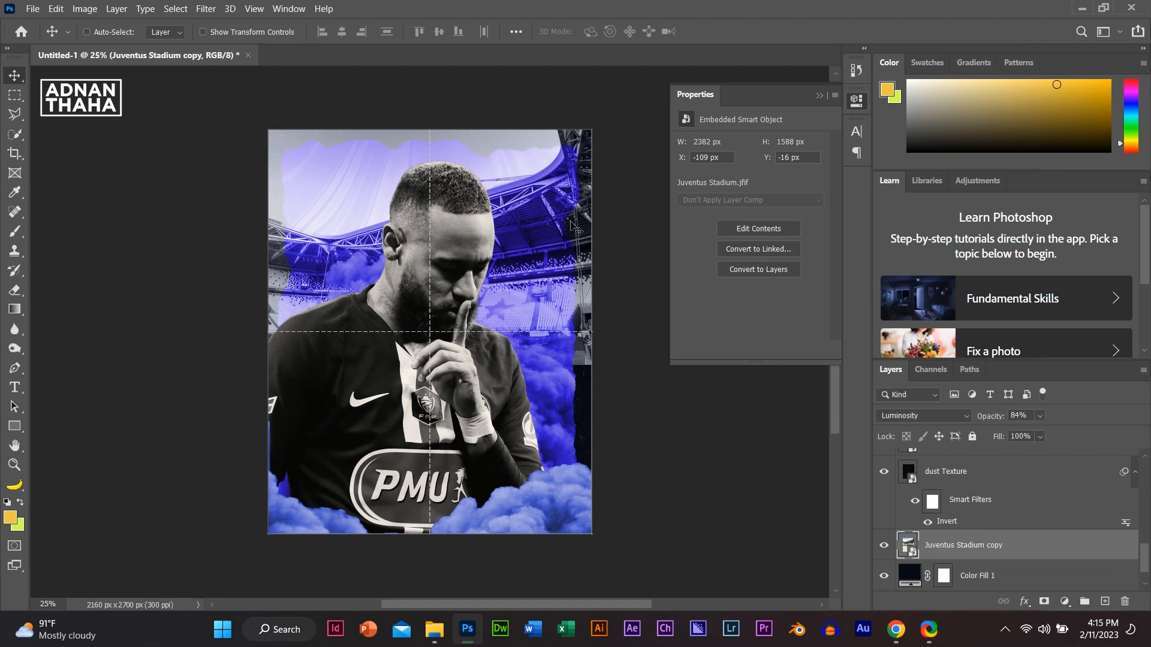
left_click_drag(564, 220, 553, 174)
Step: Duplicate the stadium copy two more times and arrange the copies to cover the whole border around the torn-edge background
key("ctrl")
left_click_drag(563, 242, 567, 199)
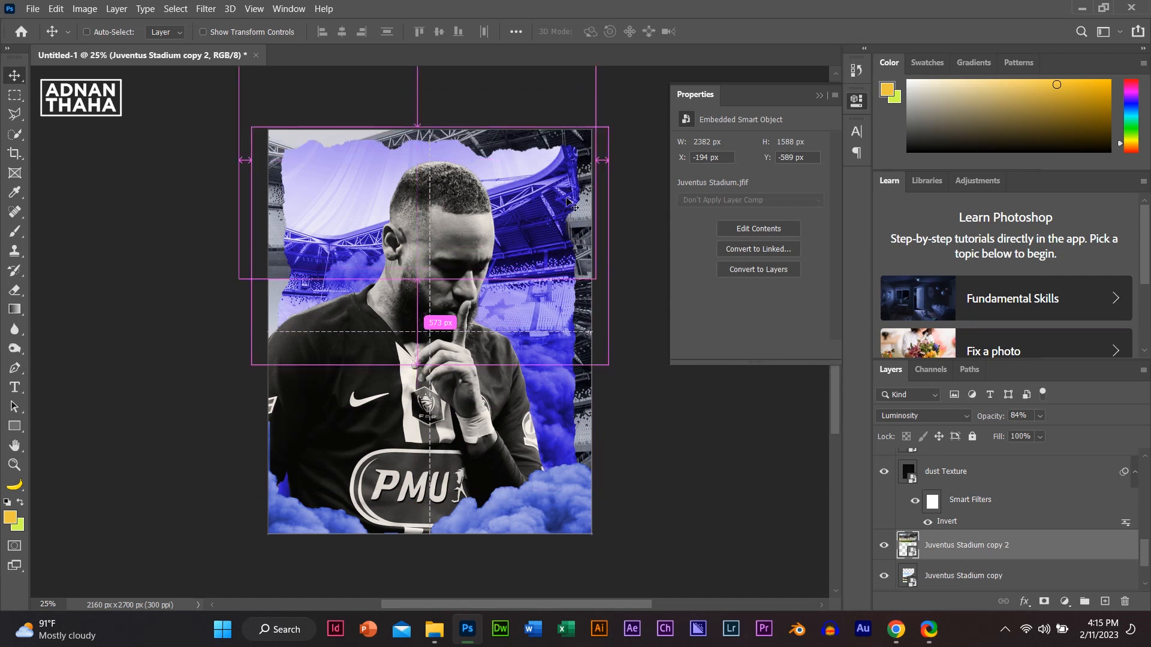
key("ctrl+space")
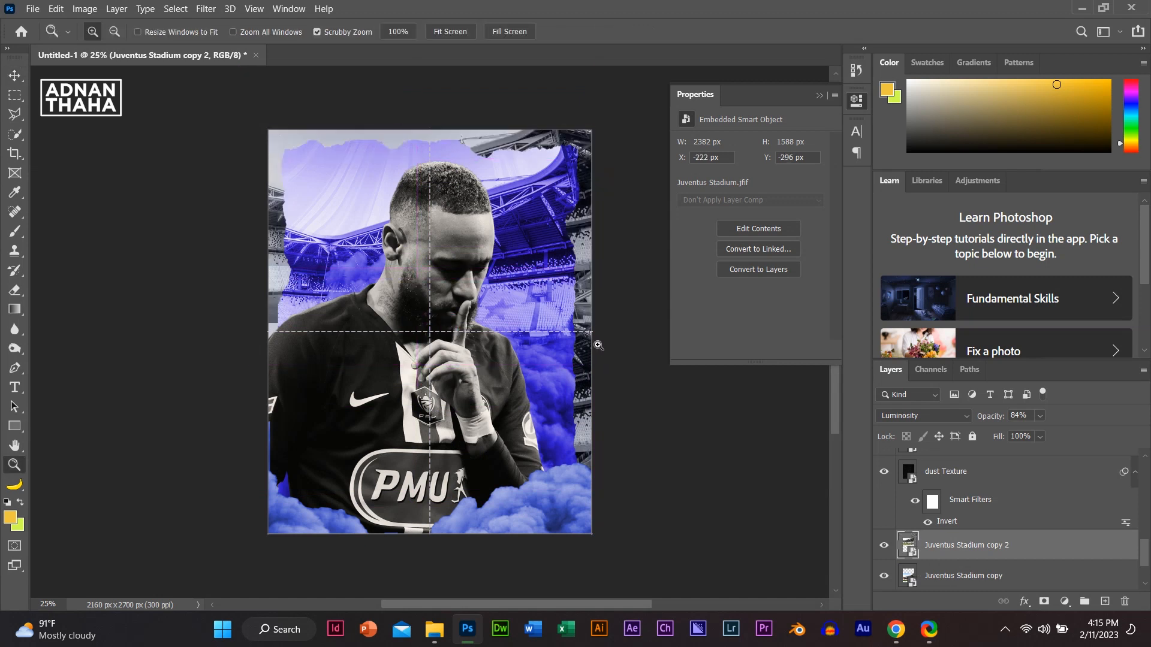
left_click(14, 75)
left_click_drag(435, 198, 460, 207)
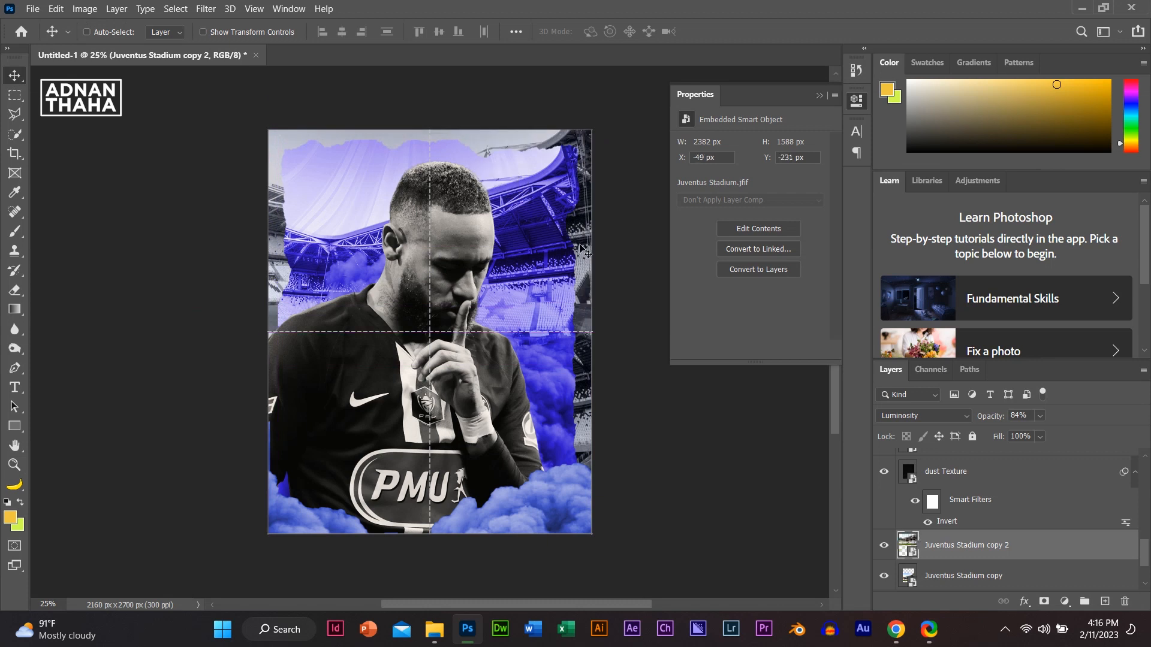
left_click_drag(387, 169, 580, 188)
key("ctrl+z")
Step: Merge the three Juventus Stadium copies into one layer and set it to Hard Light at 59% opacity
scroll(934, 533, "down", 2)
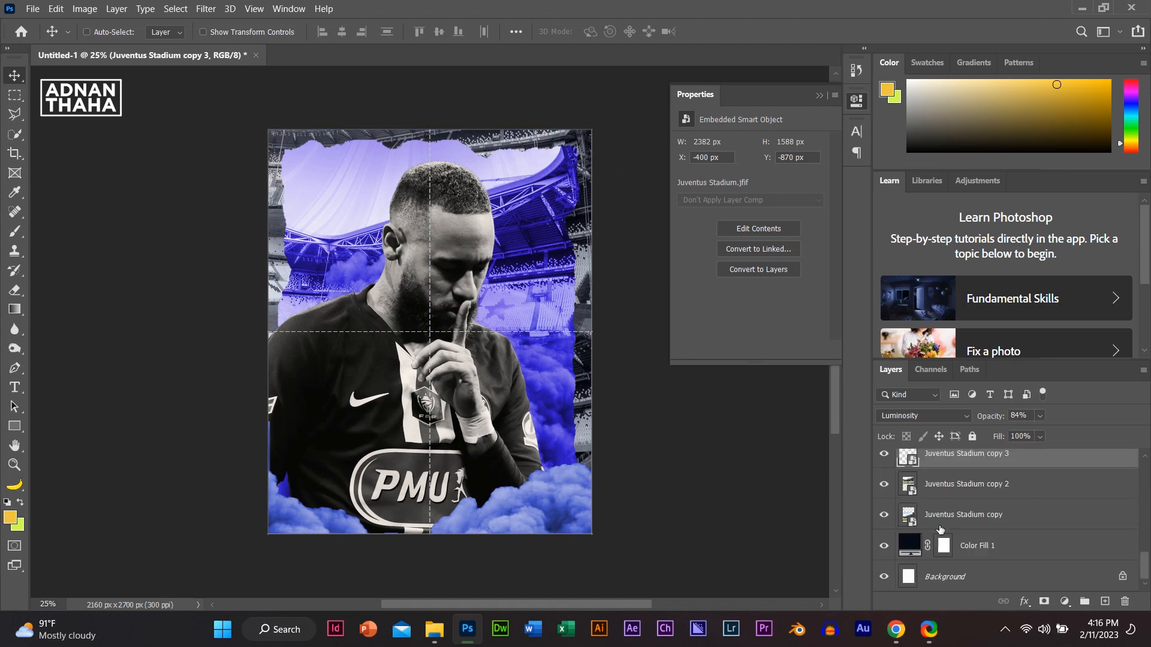
left_click(957, 516, "shift")
key("ctrl+e")
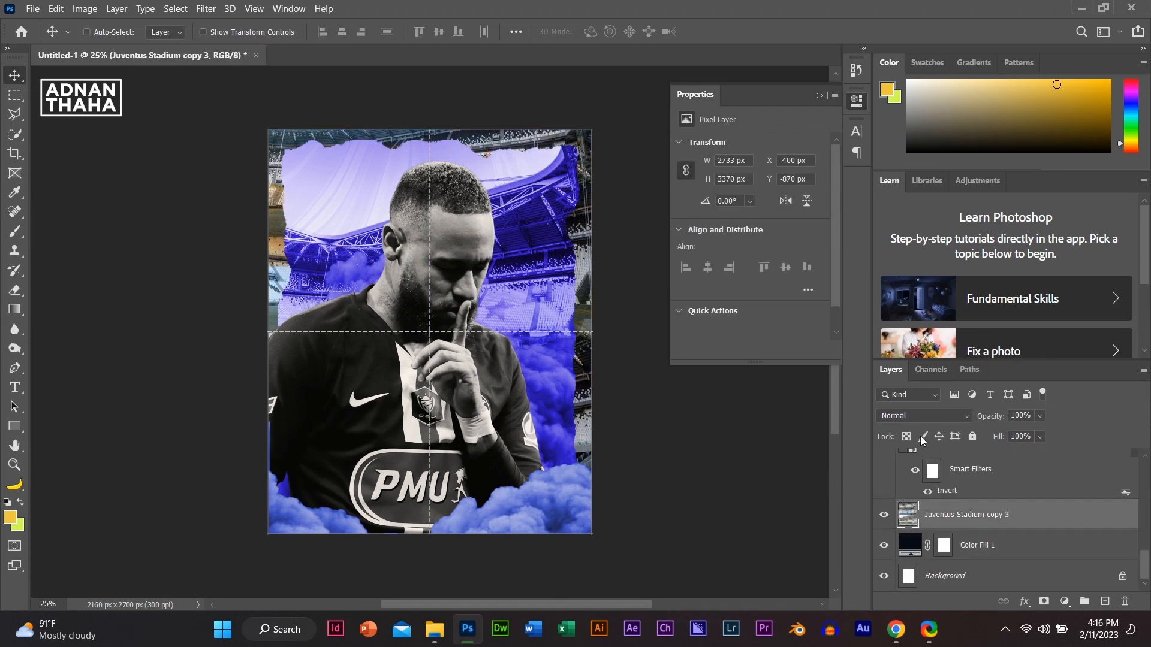
left_click(917, 416)
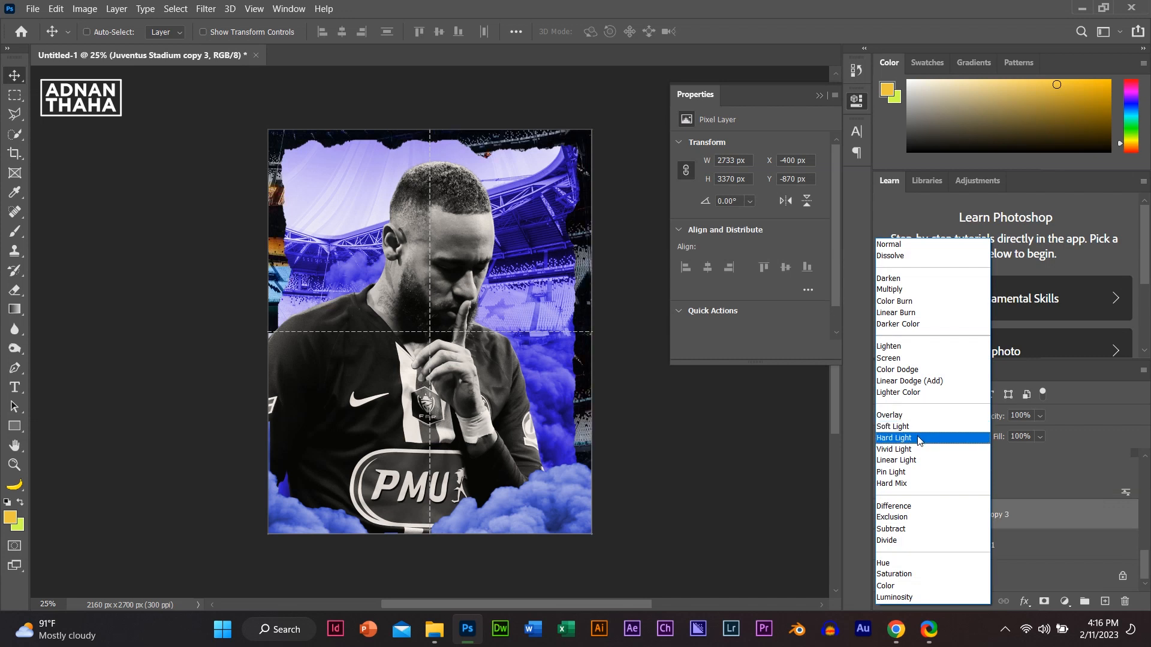
left_click(919, 441)
mouse_move(996, 416)
left_mouse_down()
mouse_move(954, 412)
mouse_move(979, 416)
left_mouse_up()
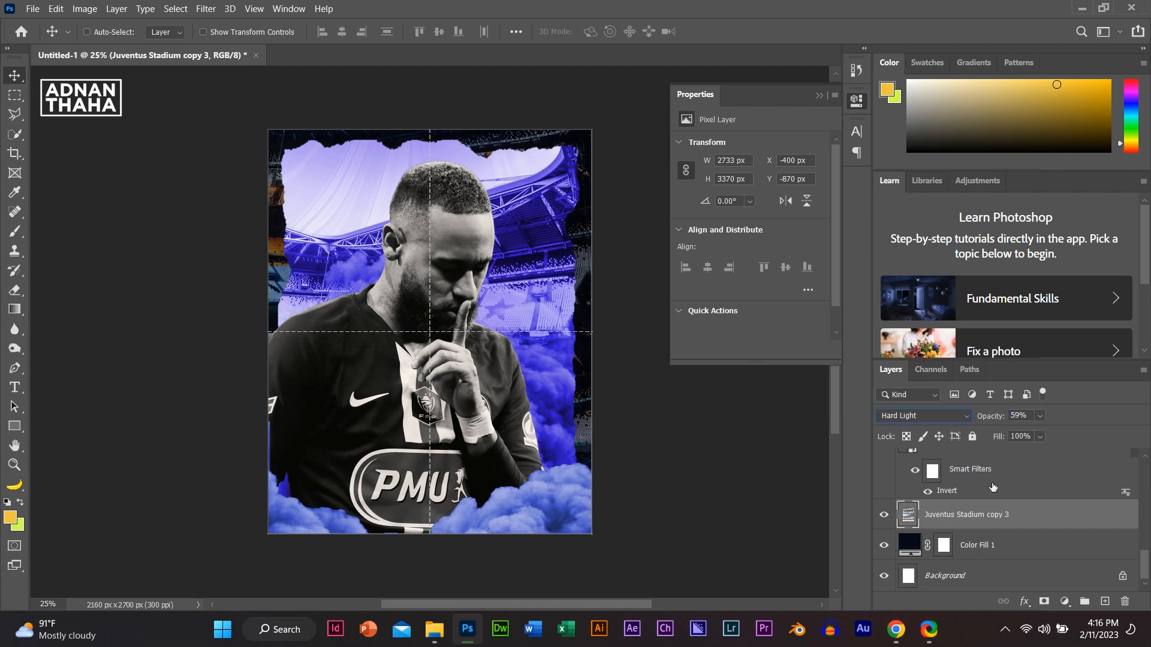
Step: Add a Levels adjustment above Gradient Map 1, clipped to the player, with midtones 0.88 and white input 244
scroll(993, 488, "up", 5)
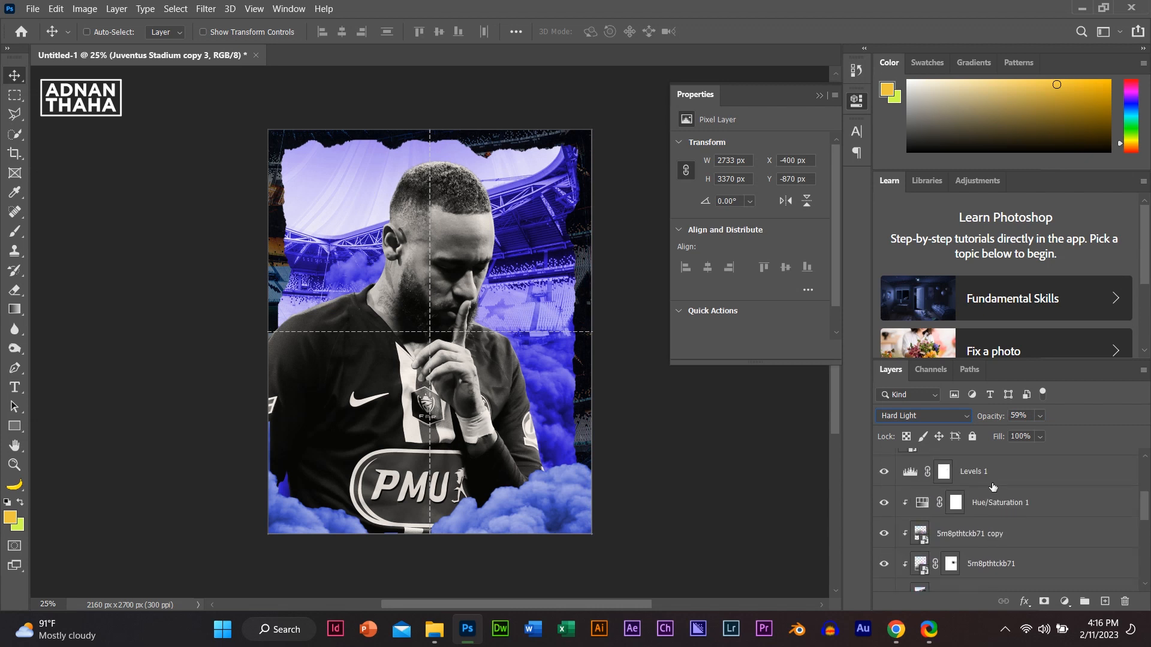
scroll(992, 487, "down", 2)
left_click(1004, 537)
left_click(1064, 601)
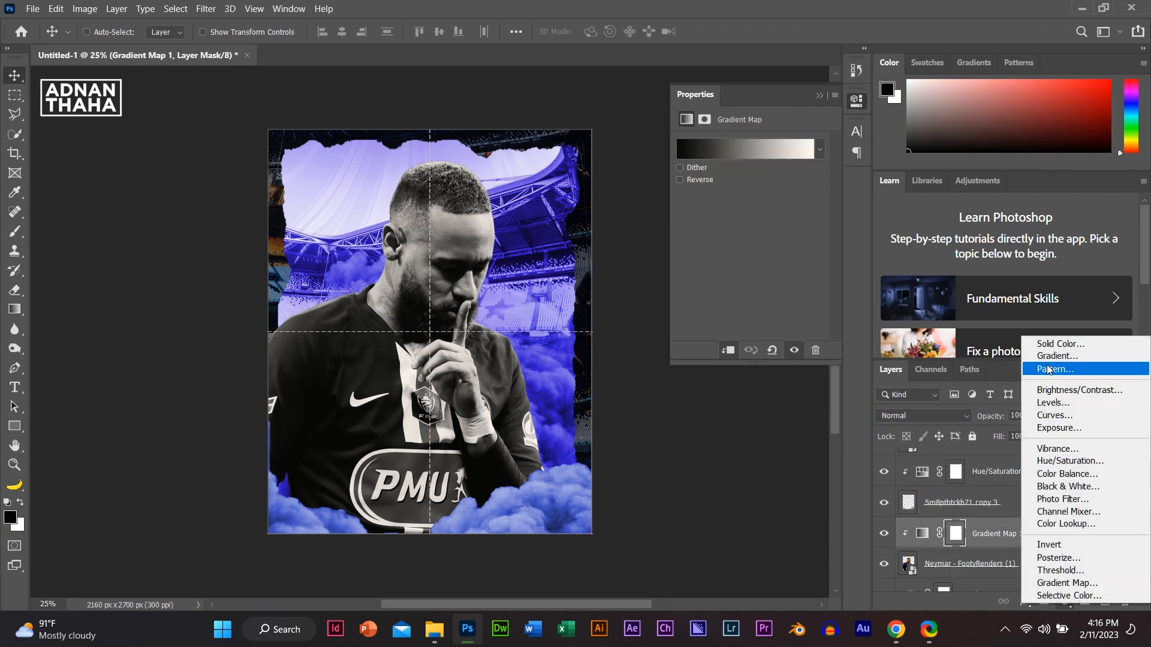
left_click(1053, 403)
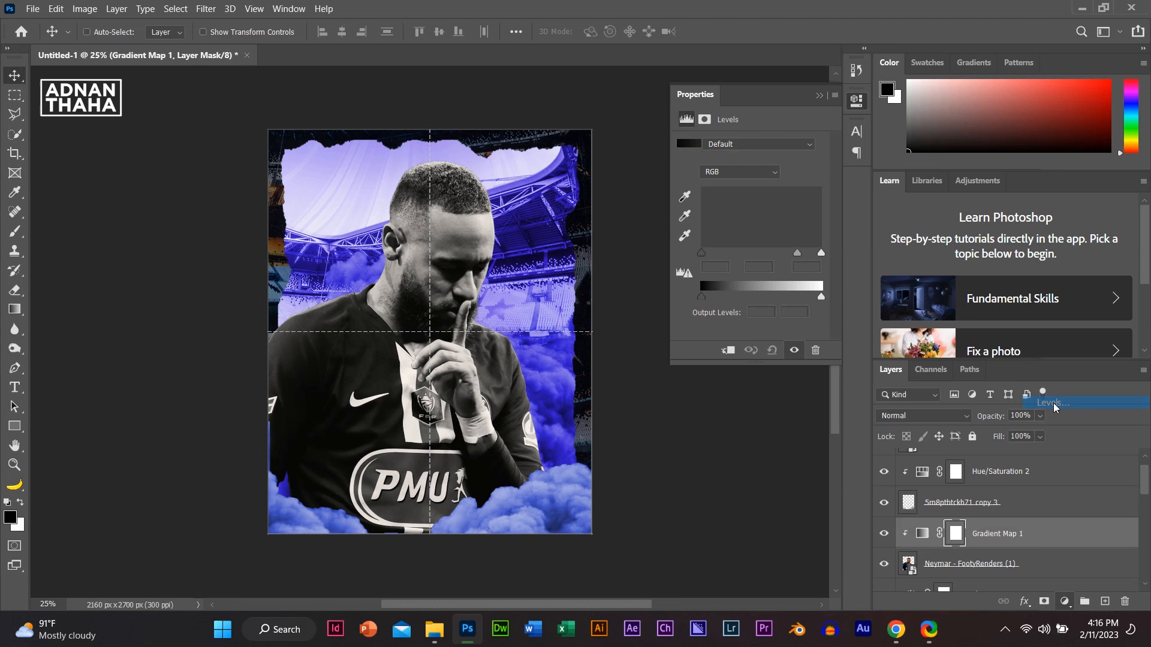
left_click_drag(761, 253, 817, 255)
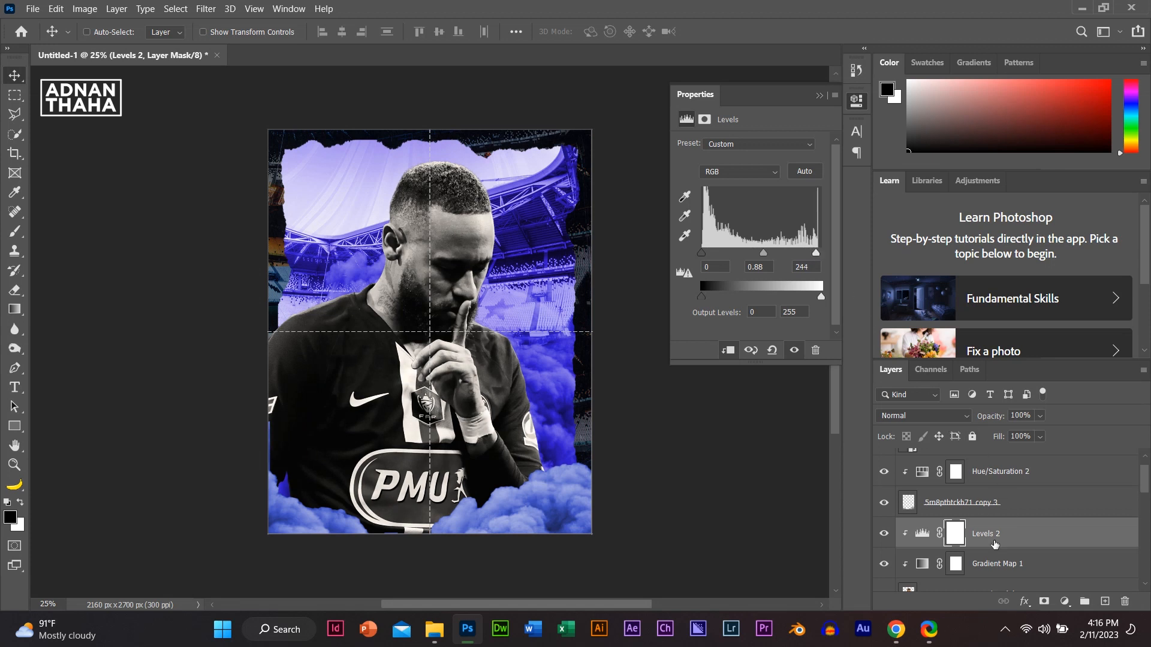
Step: Create a Linear Dodge (Add) layer above Levels 1 and sample the background's blue-violet as the brush color
scroll(994, 544, "down", 3)
left_click(974, 502)
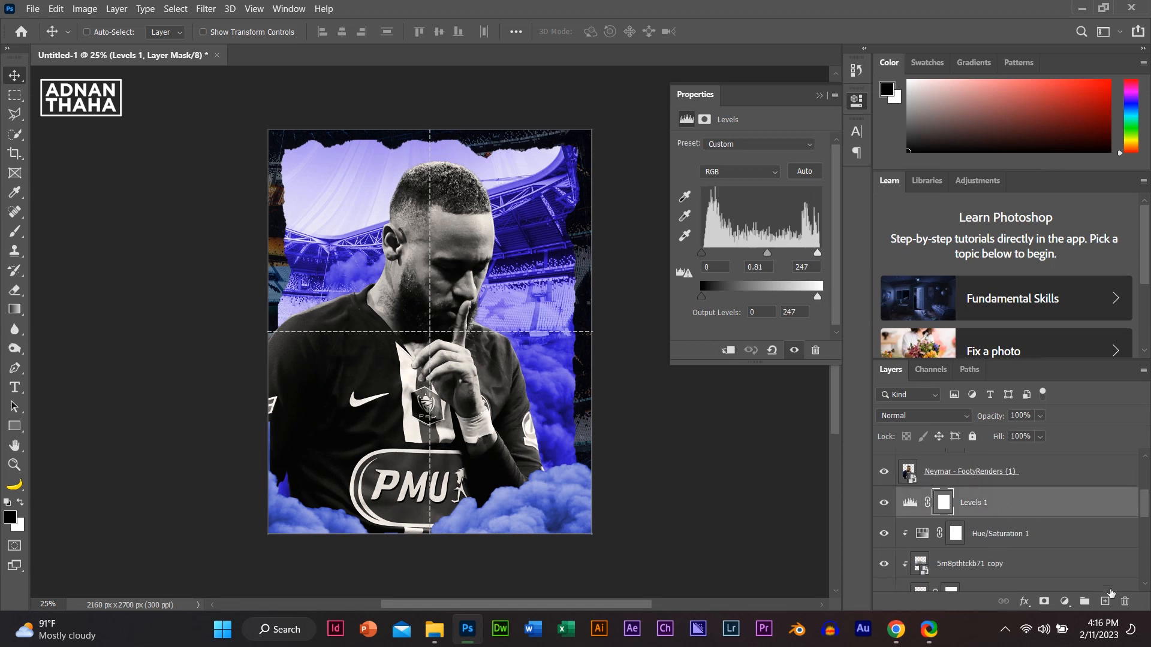
left_click(1104, 602)
left_click(15, 232)
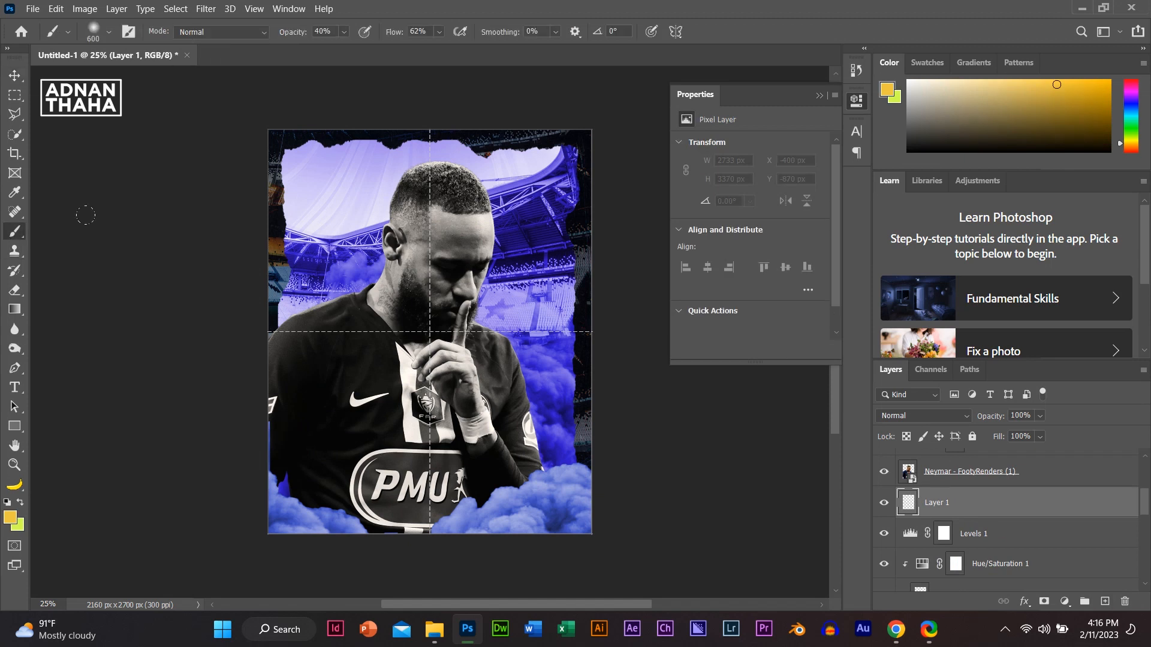
left_click(352, 295, "alt")
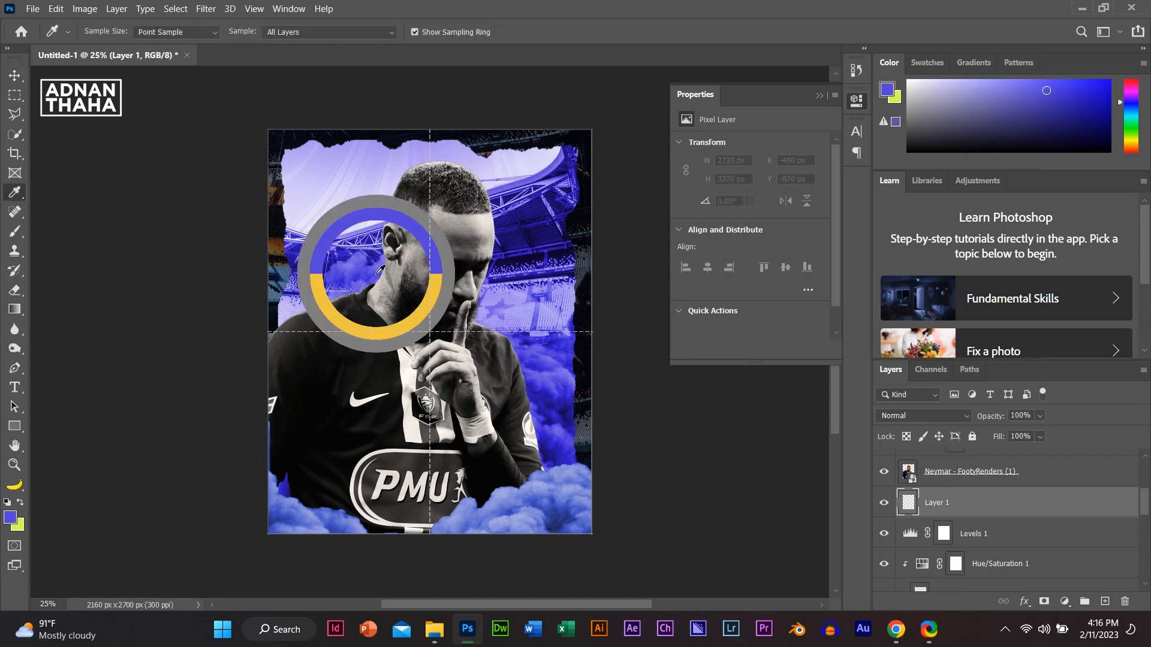
left_click(899, 415)
left_click(895, 381)
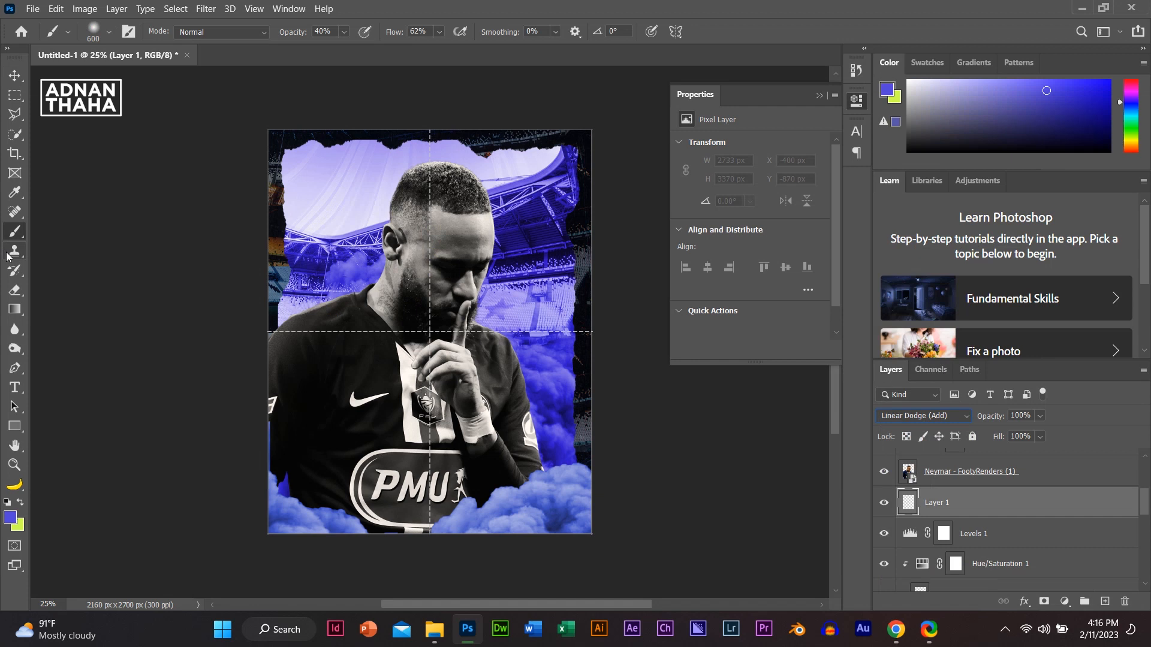
Step: Paint a soft blue-violet glow behind the player's head and shoulders, raising the brush opacity to 100%
left_click(359, 270)
left_click(333, 280)
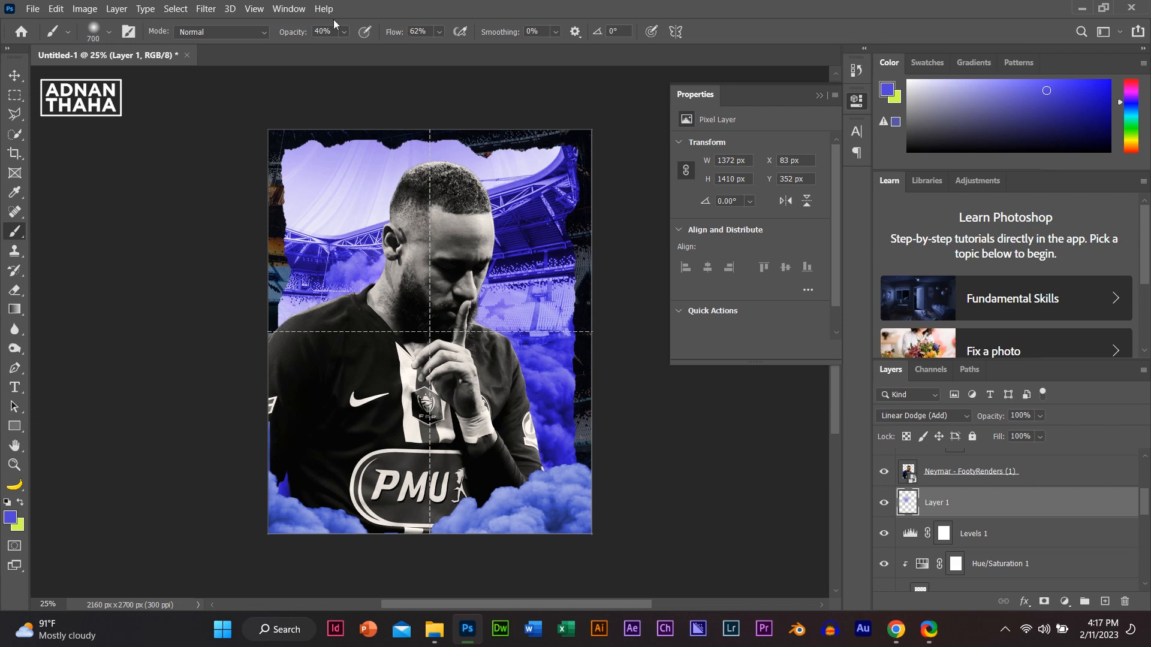
left_click_drag(295, 33, 321, 35)
left_click(352, 275)
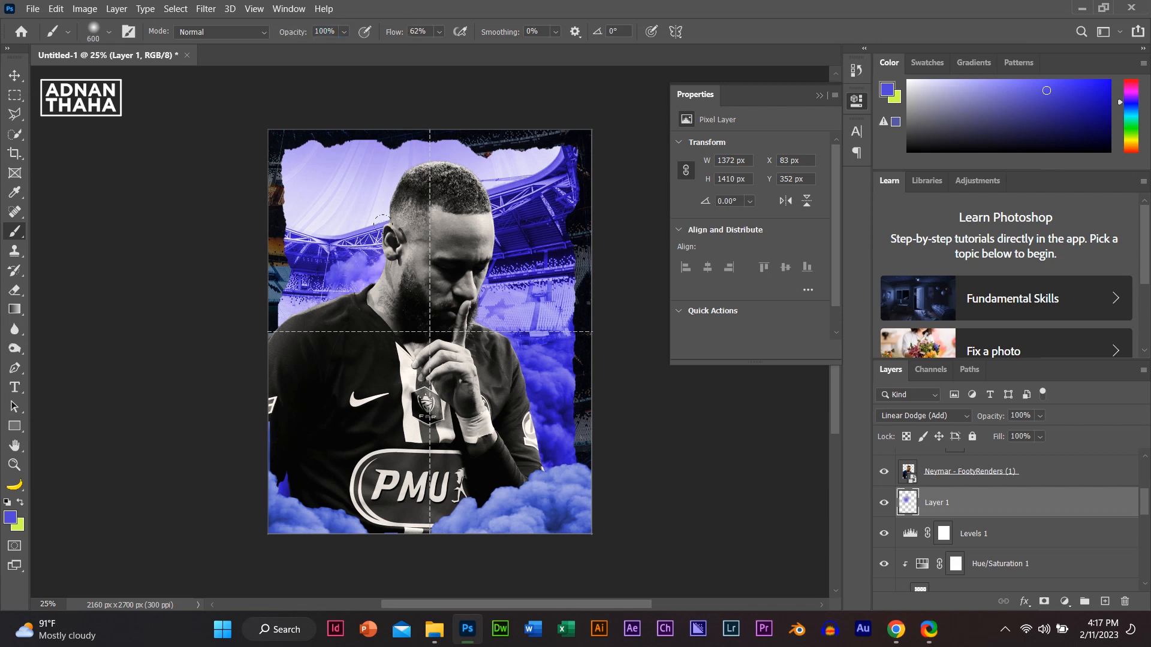
left_click_drag(317, 281, 308, 294)
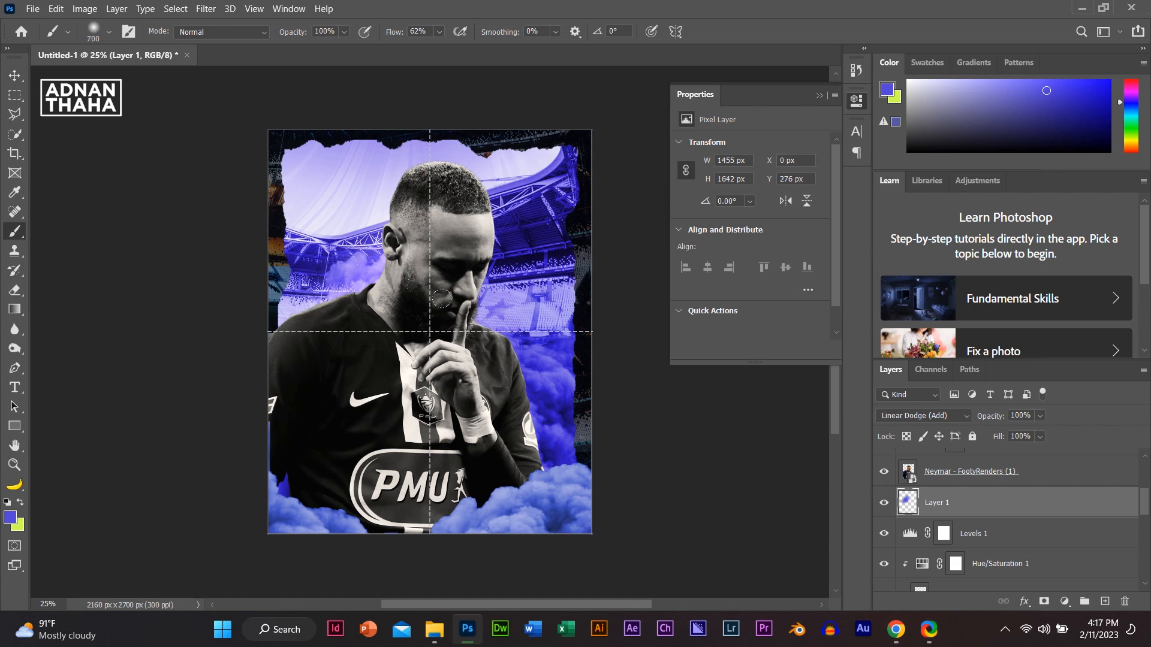
mouse_move(427, 291)
left_mouse_down()
mouse_move(484, 311)
mouse_move(448, 332)
left_mouse_up()
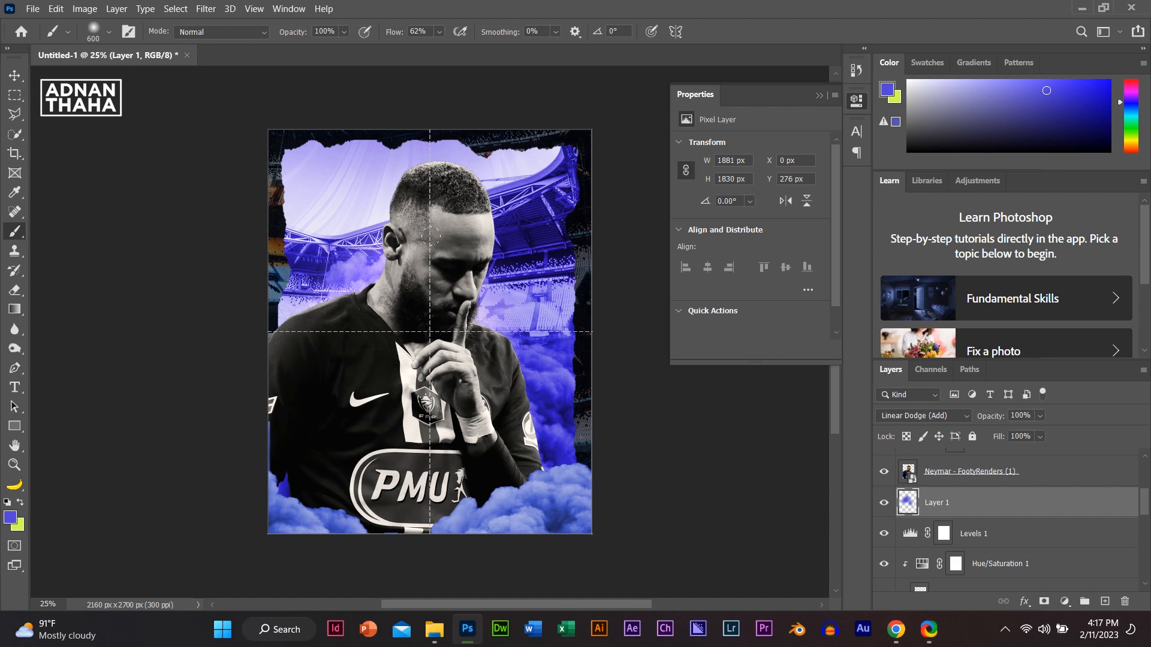
left_click_drag(418, 180, 413, 164)
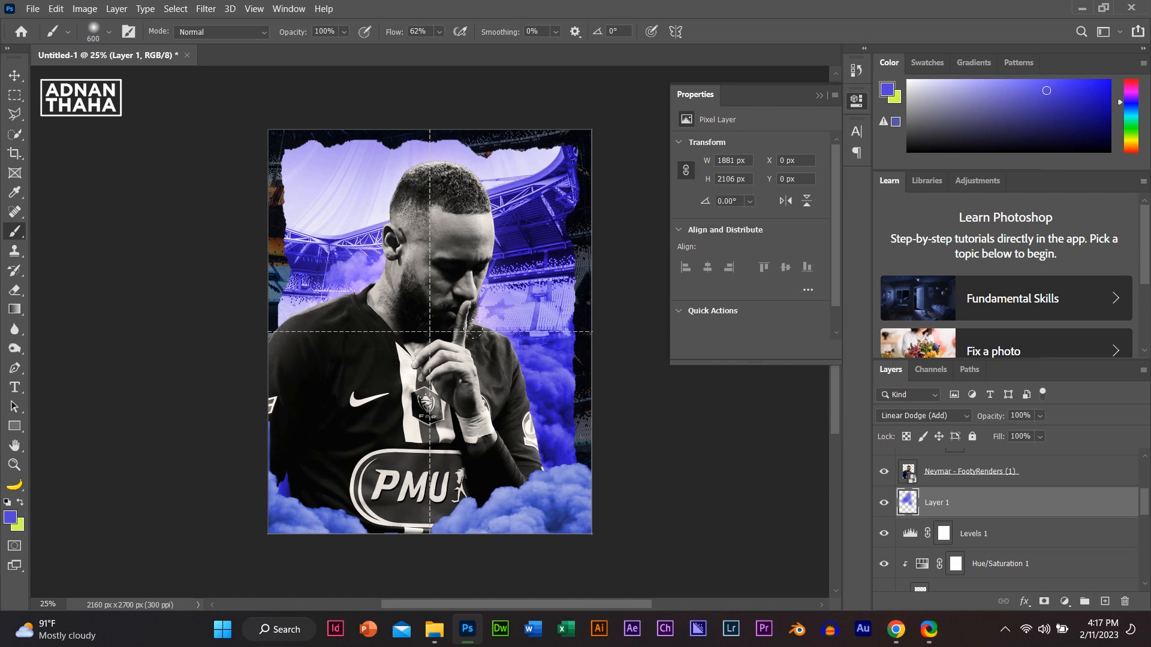
left_click_drag(350, 262, 346, 230)
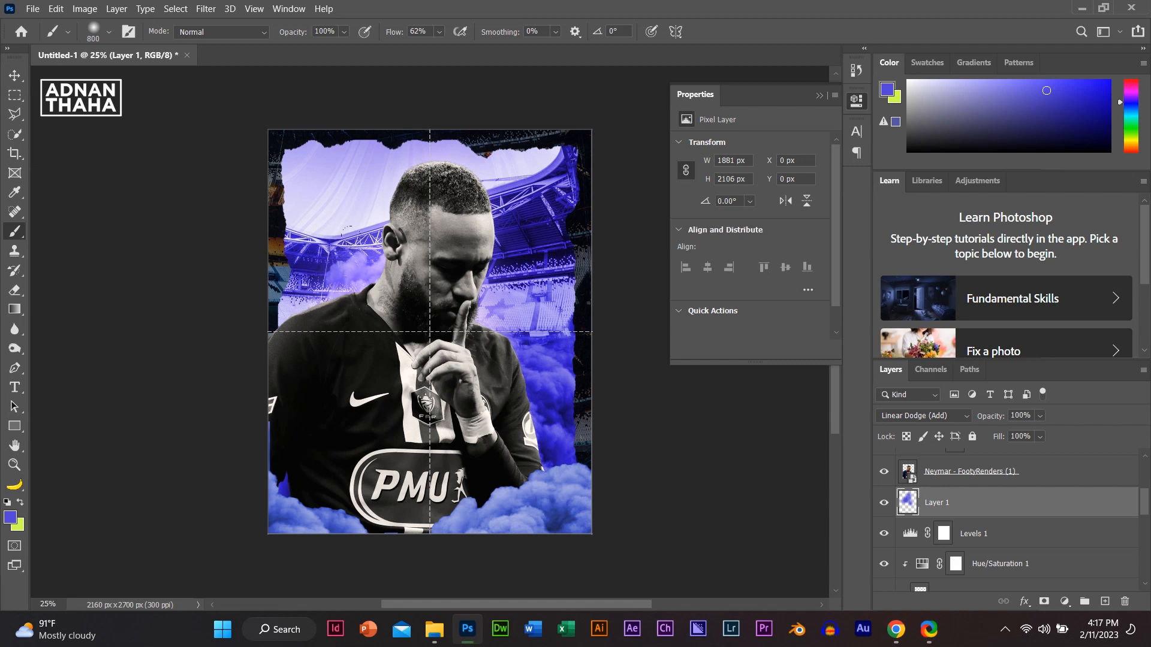
left_click_drag(430, 346, 455, 371)
Step: Create a layer above Levels 2, clip it to the player cutout and set it to Linear Dodge (Add)
scroll(995, 487, "up", 1)
left_click(1012, 508)
left_click(1104, 601)
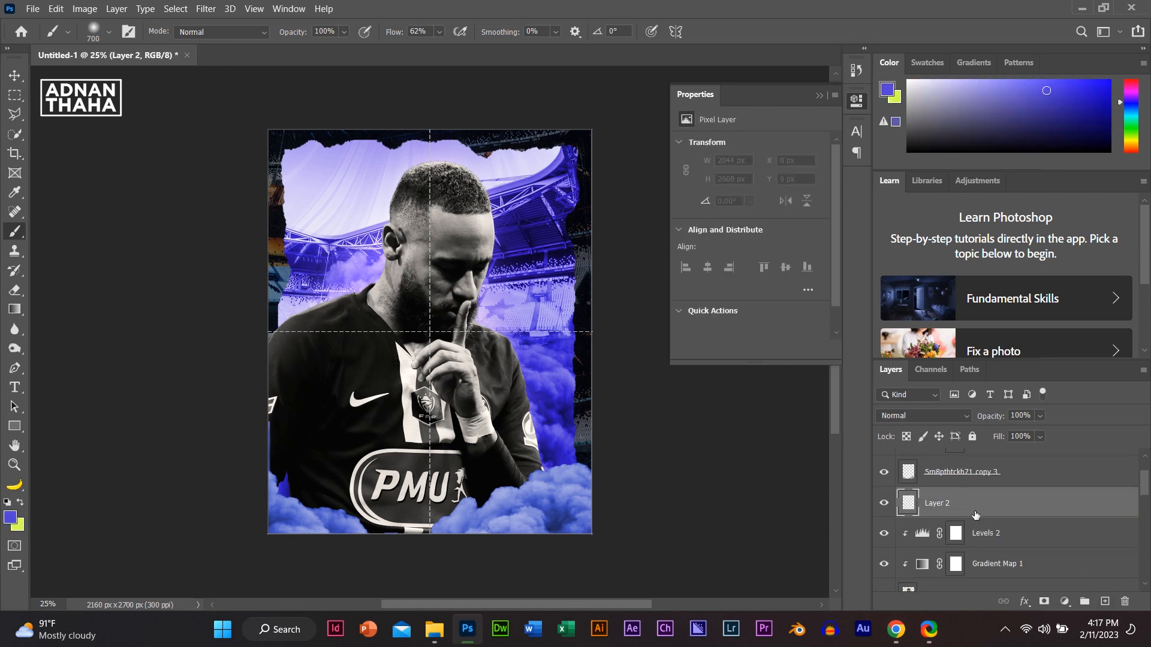
left_click(977, 516, "alt")
left_click(923, 418)
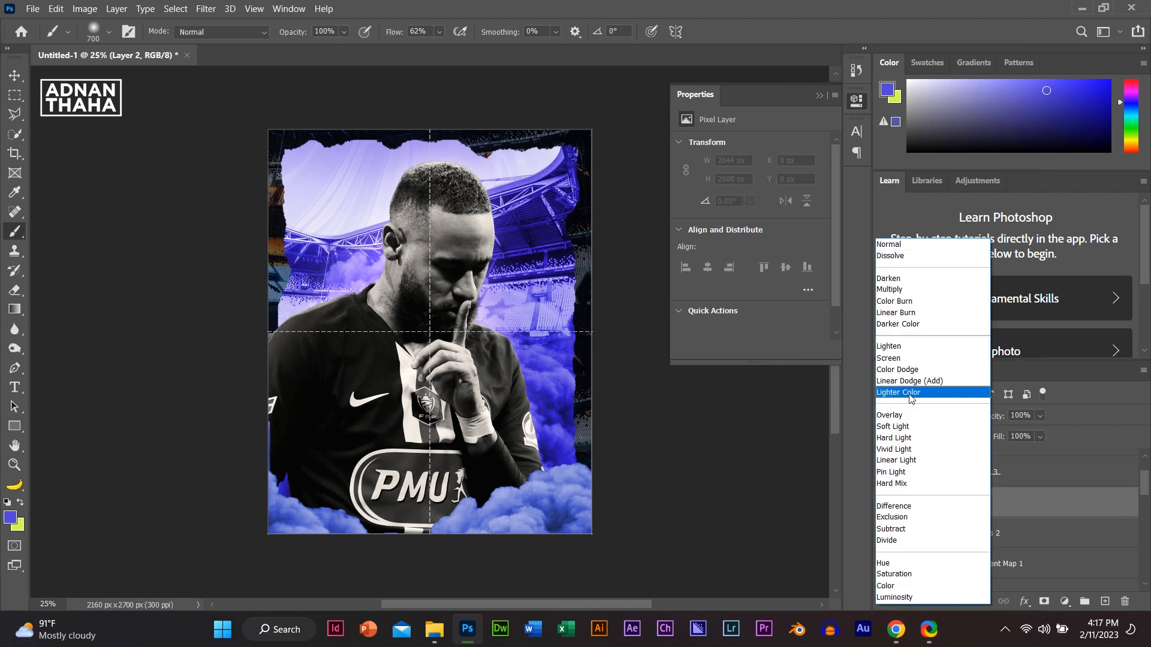
left_click(899, 385)
Step: Brush soft blue-violet light on the clipped layer beside the player's ear and shoulder at 70% brush opacity
left_click(13, 251)
left_click(20, 235)
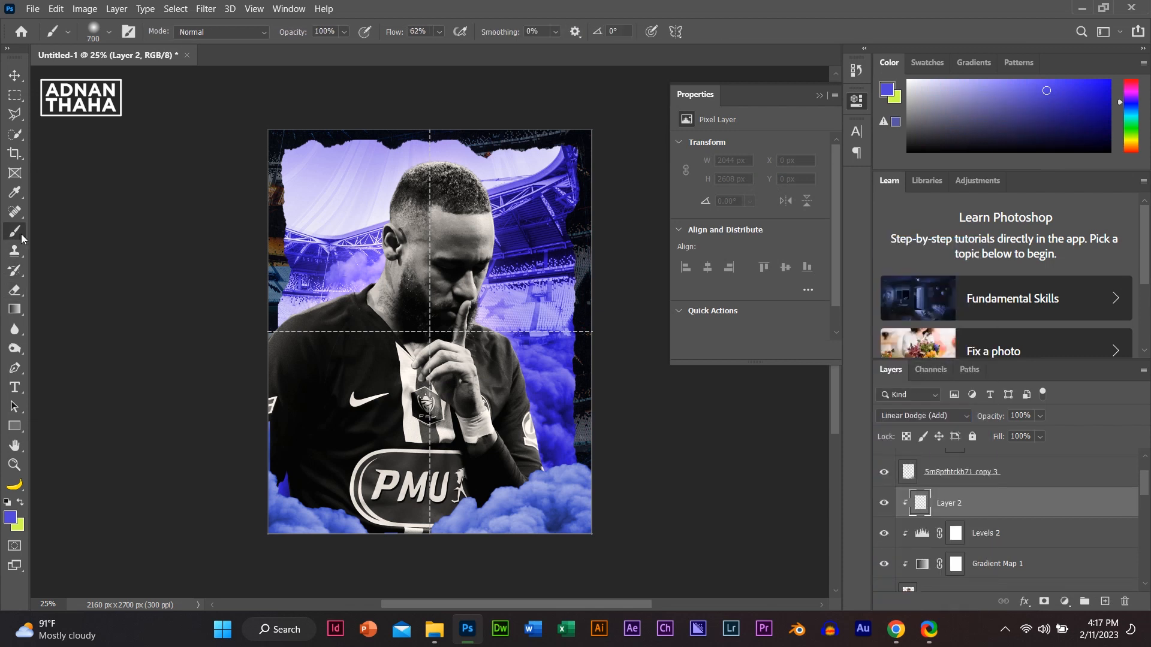
left_click(346, 260)
key("ctrl+z")
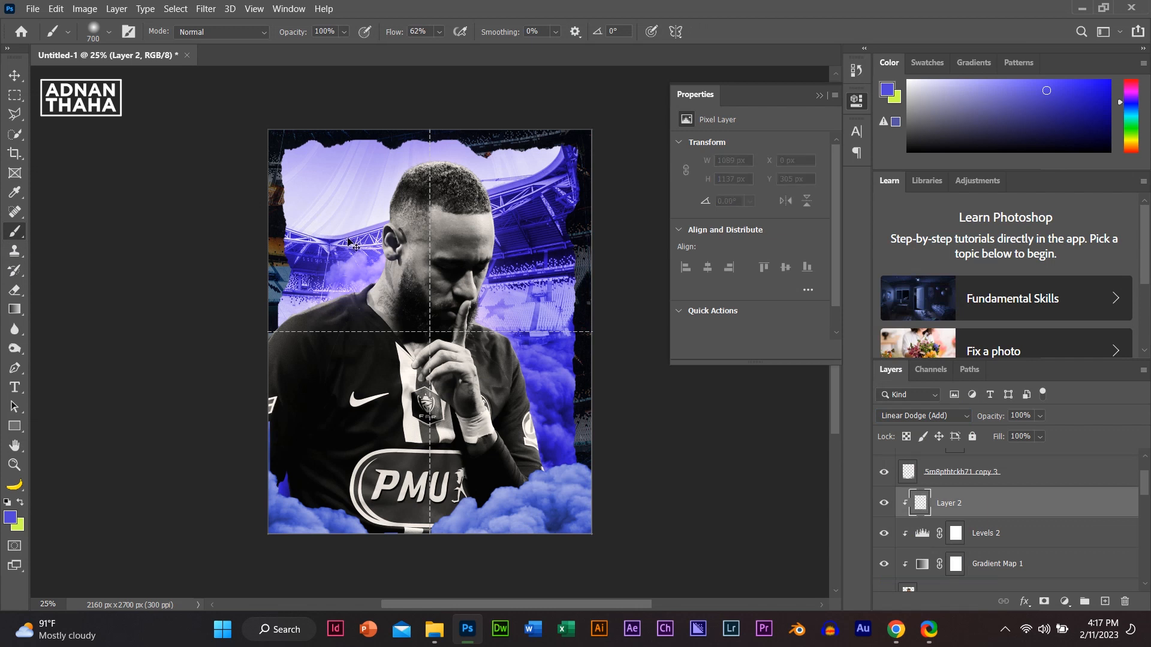
left_click_drag(292, 38, 273, 36)
key("bracketright")
left_click(353, 267)
left_click(275, 224)
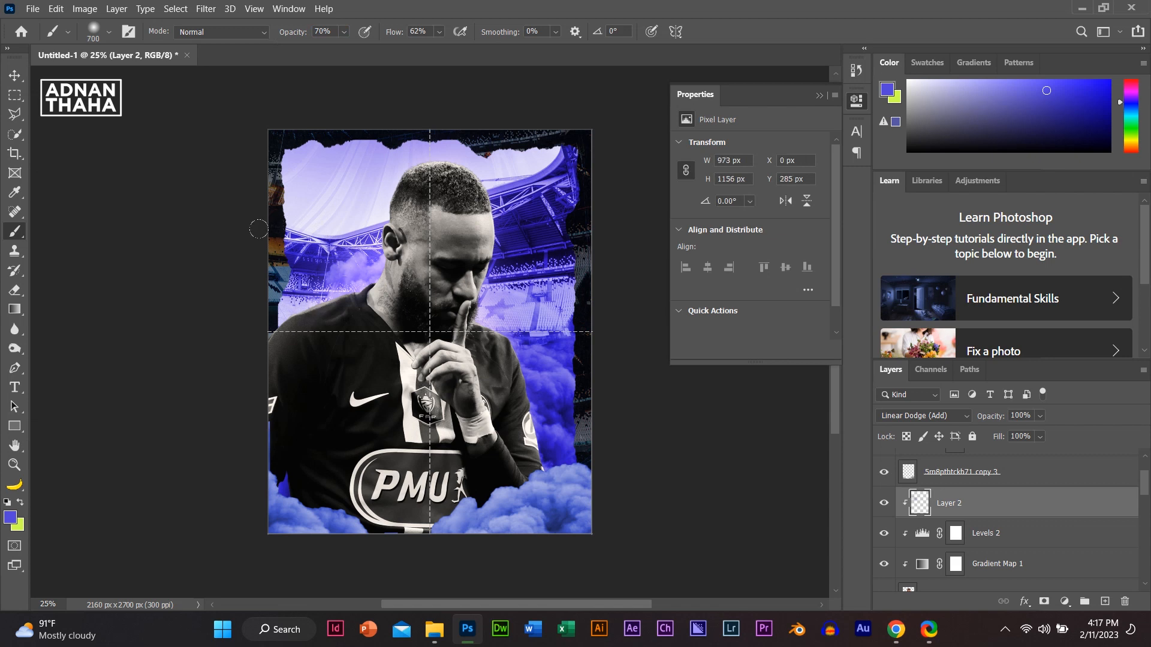
Step: Lower the brush flow to 27% and paint more soft blue-violet light around the player's head and face
left_click_drag(406, 31, 370, 33)
left_click(327, 193)
left_click(470, 291)
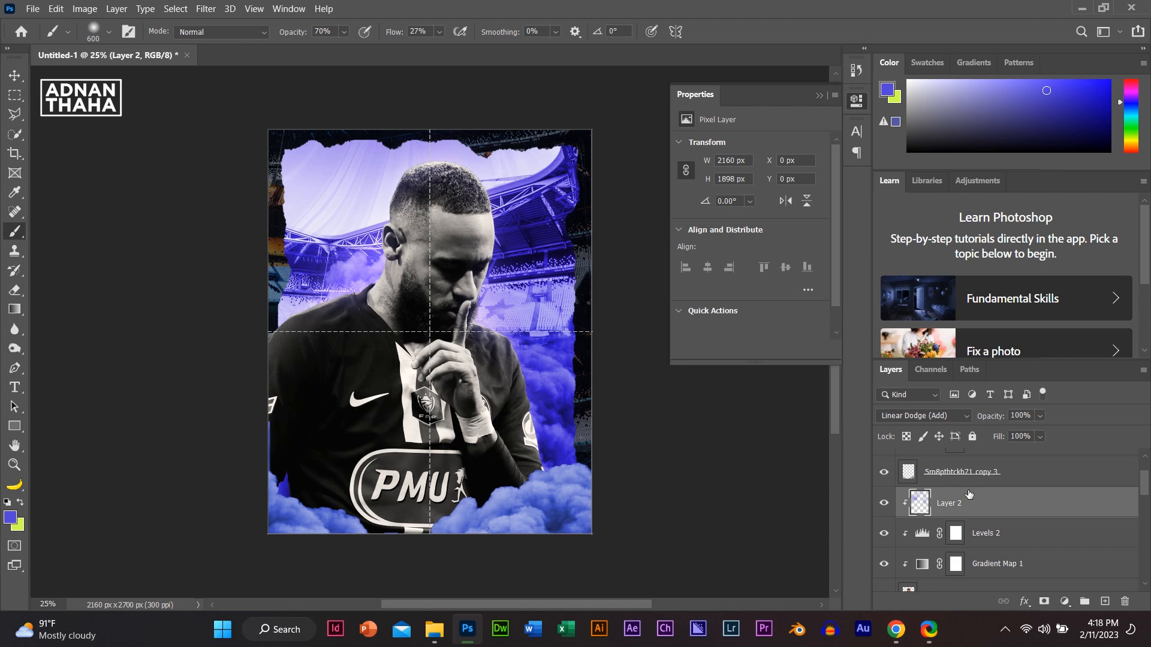
Step: Compare the poster with the foreground smoke layer 5m8pthtckb71 copy 3 hidden and shown
scroll(939, 547, "up", 2)
left_click(884, 525)
left_click(884, 526)
left_click(883, 527)
left_click(882, 531)
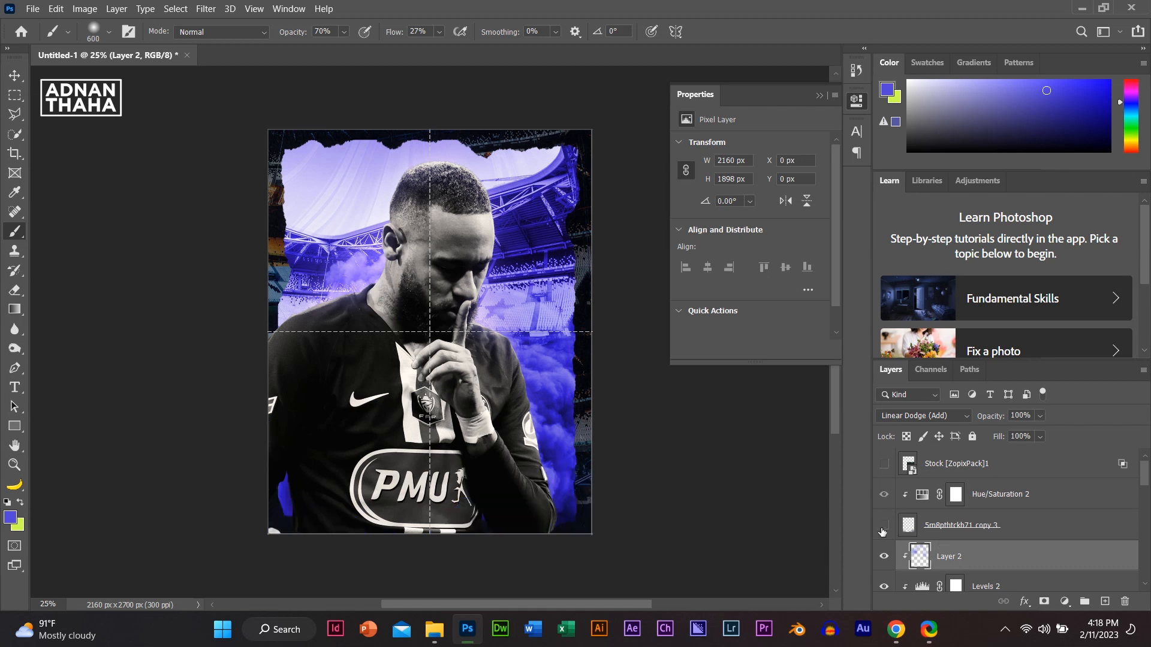
left_click(883, 531)
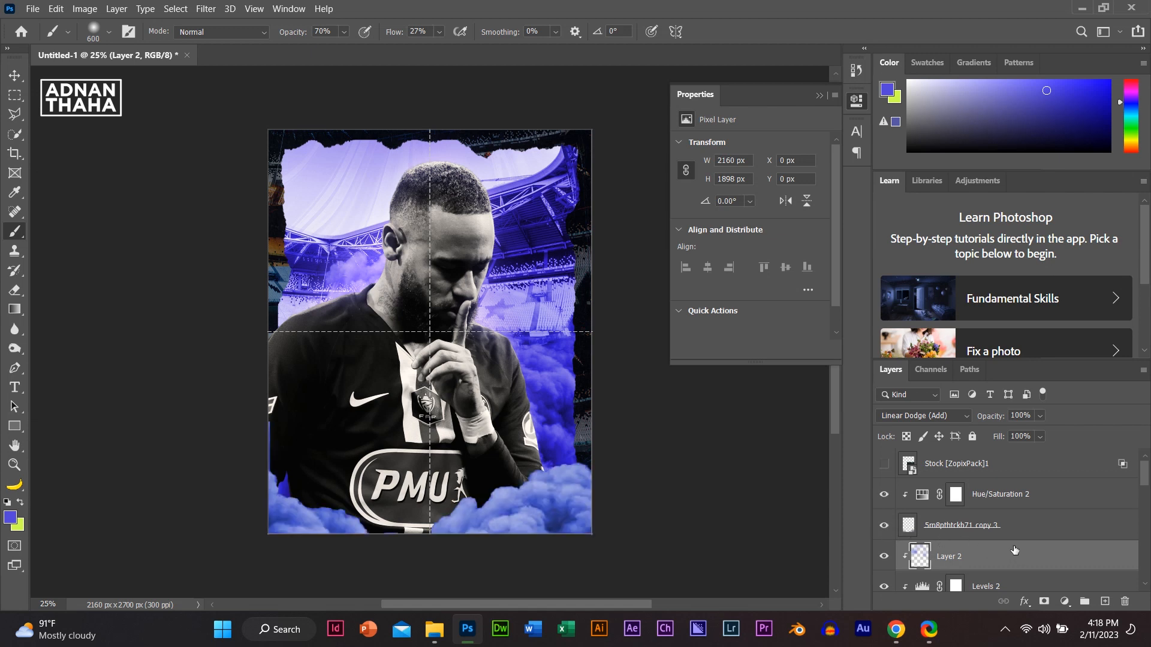
Step: Set the foreground smoke layer 5m8pthtckb71 copy 3 to Normal blend mode and check it hidden and shown
left_click(1000, 526)
left_click(916, 419)
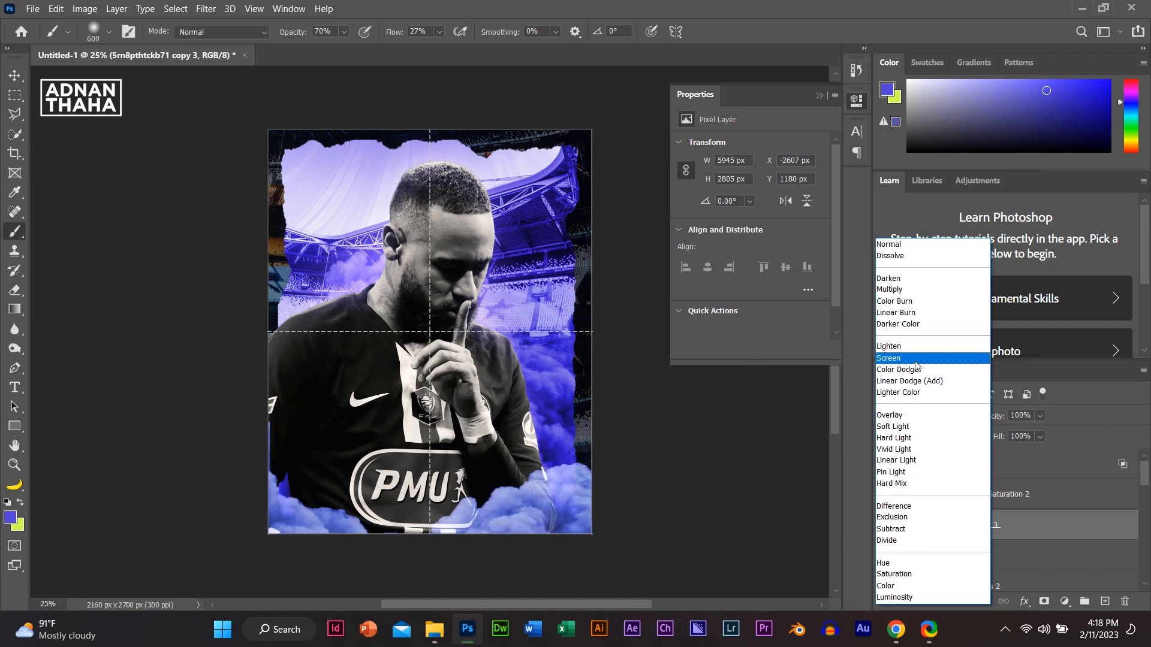
left_click(906, 245)
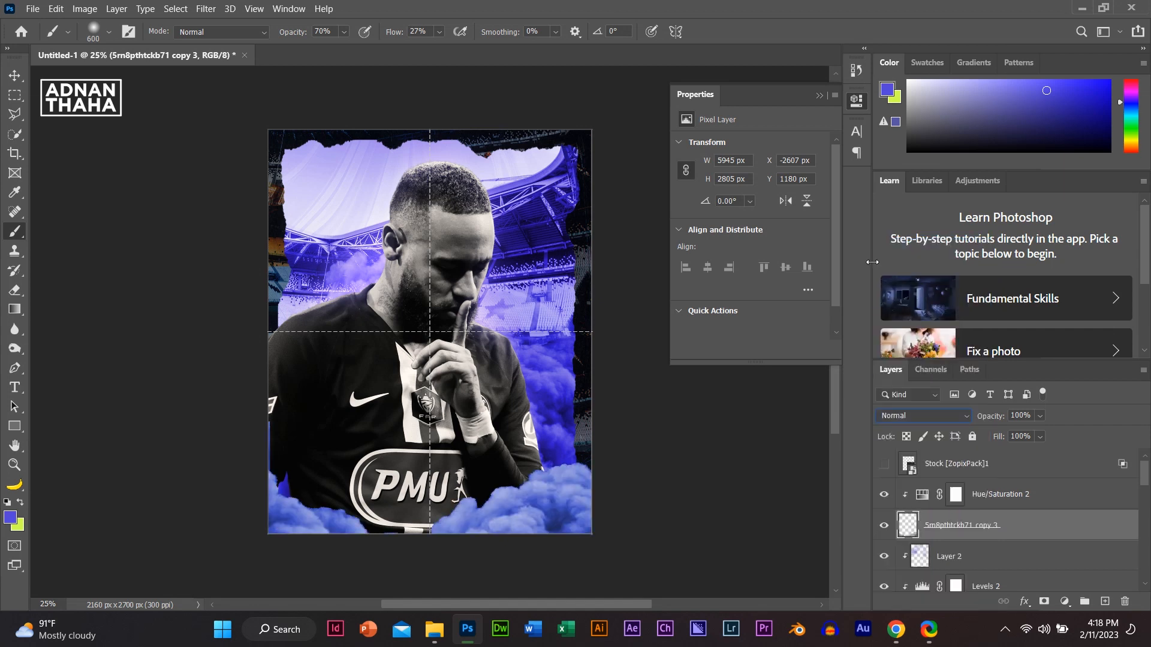
left_click(884, 527)
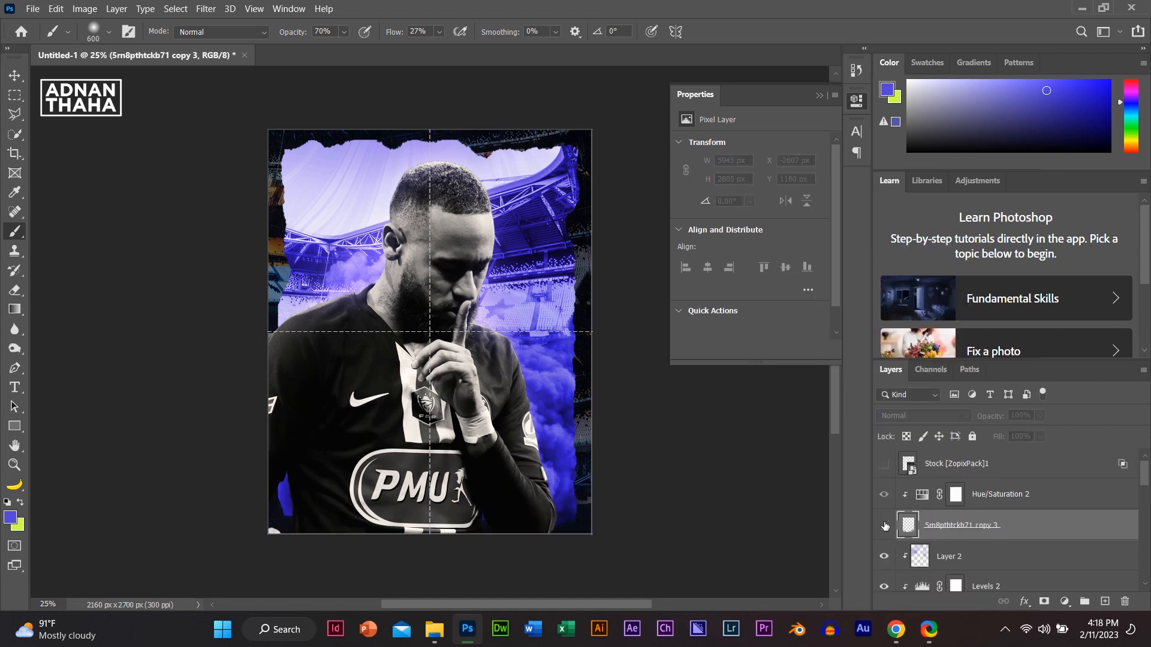
left_click(885, 527)
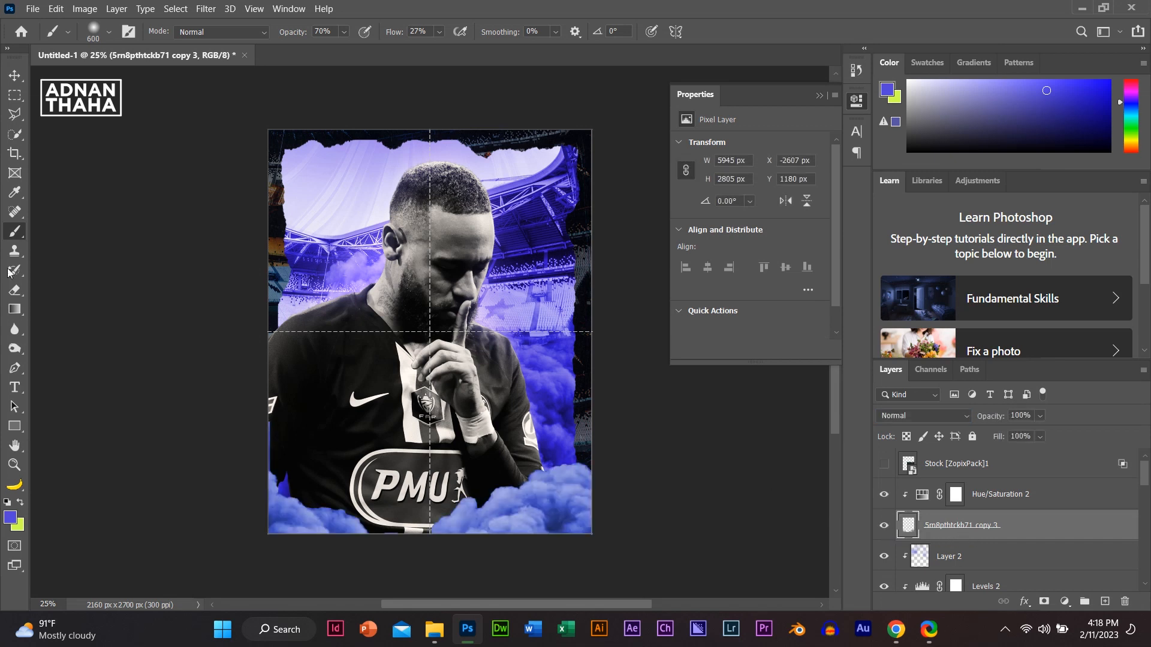
left_click(15, 76)
mouse_move(442, 493)
left_mouse_down()
mouse_move(503, 440)
mouse_move(473, 450)
mouse_move(450, 412)
mouse_move(451, 492)
left_mouse_up()
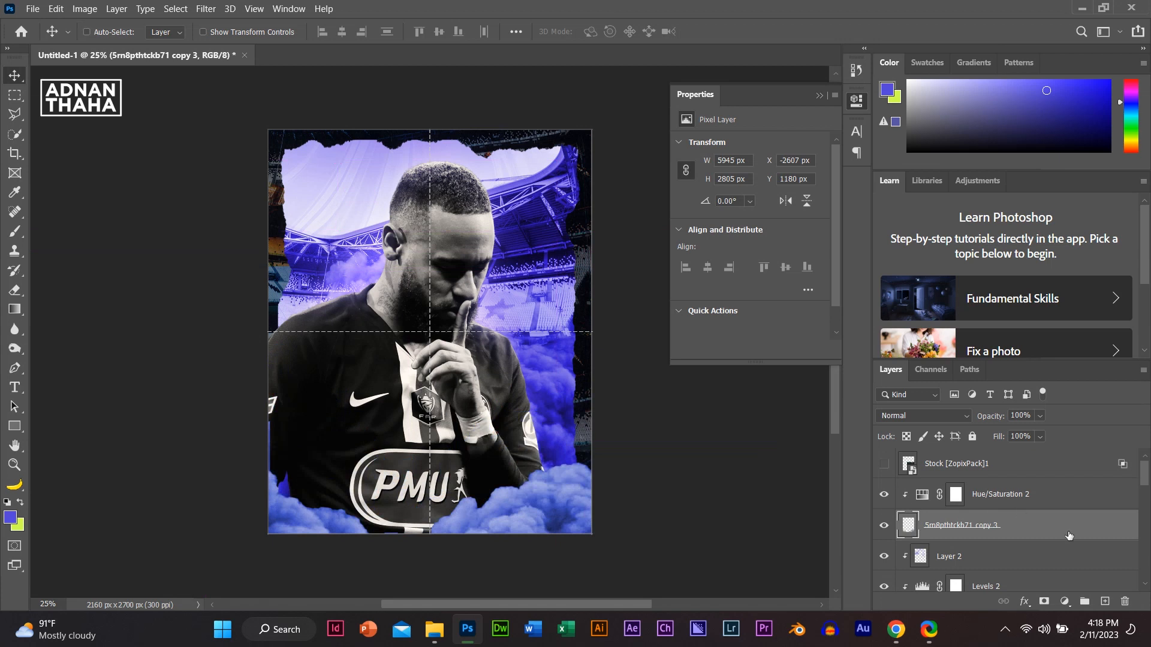
Step: Create a new layer above Hue/Saturation 2, set it to Linear Dodge (Add) and choose the Brush tool
left_click(1019, 494)
left_click(1104, 601)
left_click(15, 231)
left_click(912, 413)
left_click(913, 384)
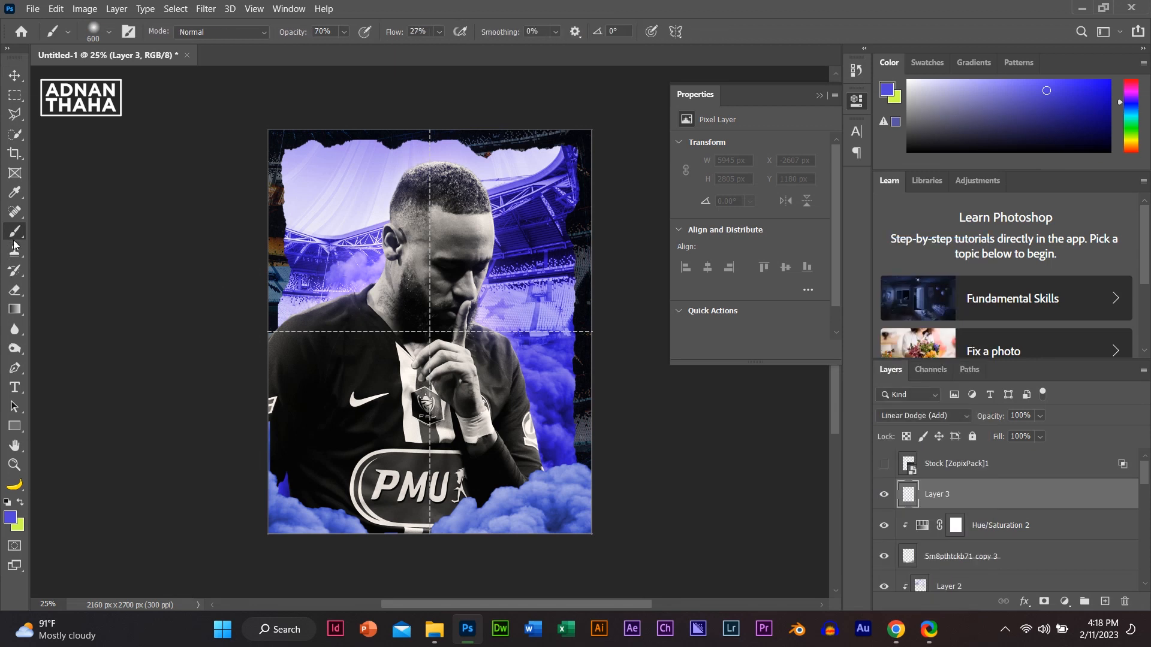
Step: Enlarge the brush to 1300 and paint soft blue-violet light over the smoke in the poster's lower corners, undoing one dab
key("bracketright")
key("bracketright")
key("bracketright")
left_click(522, 530)
left_click(558, 522)
left_click(569, 510)
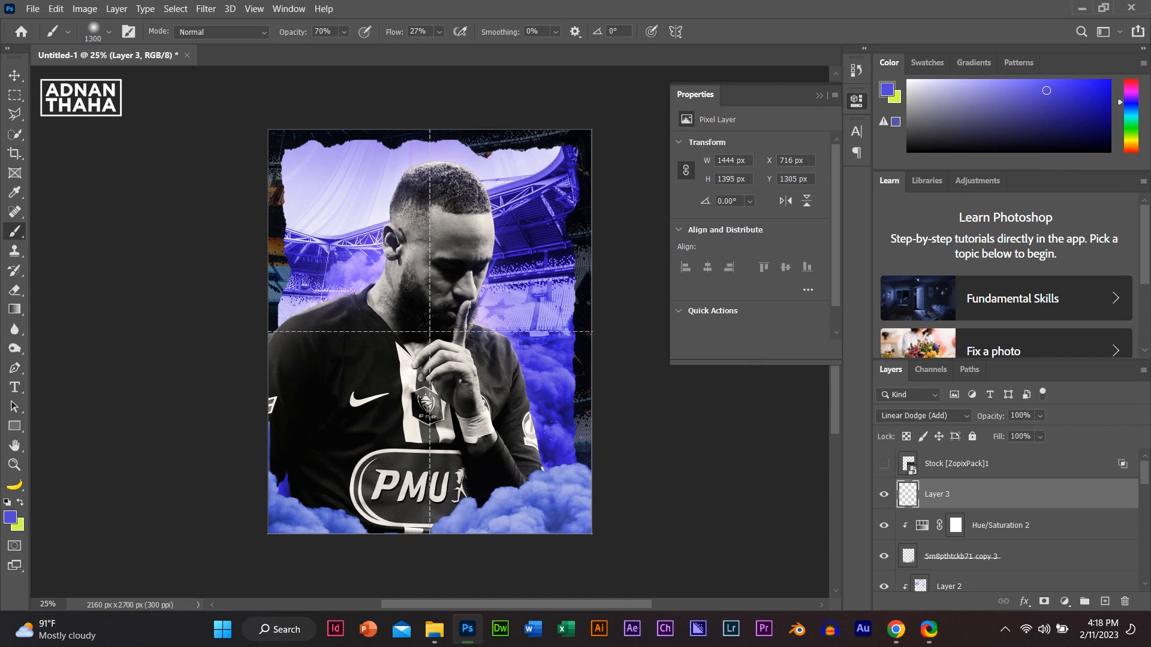
key("ctrl+z")
left_click(206, 509)
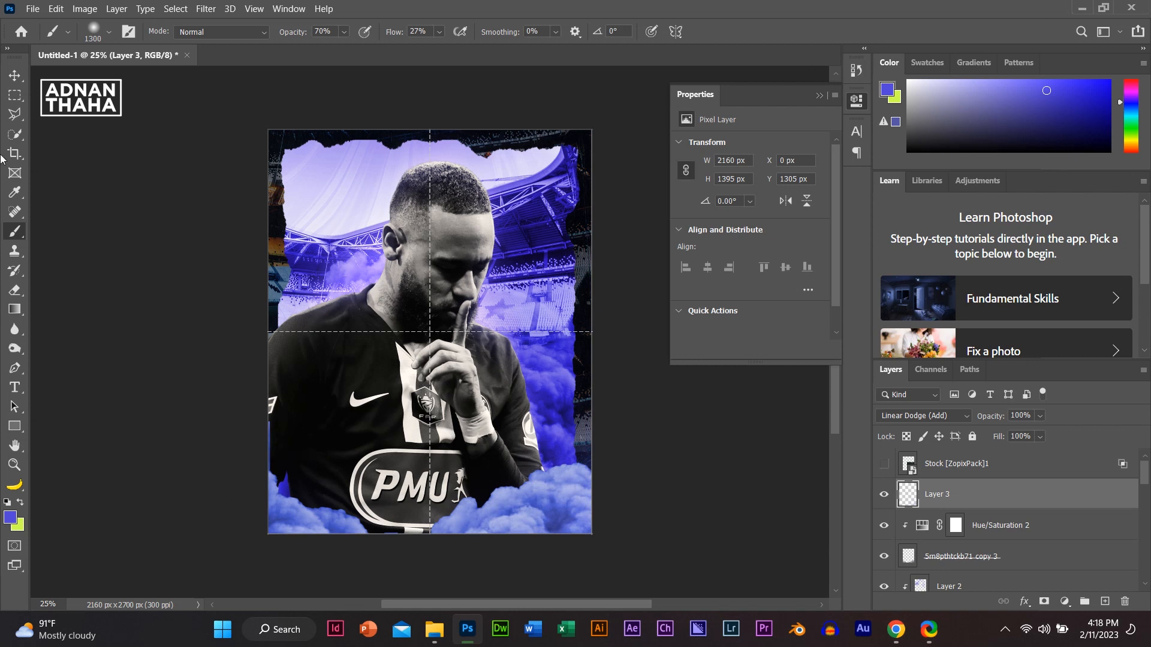
left_click(15, 96)
left_click_drag(181, 322, 278, 470)
key("ctrl+t")
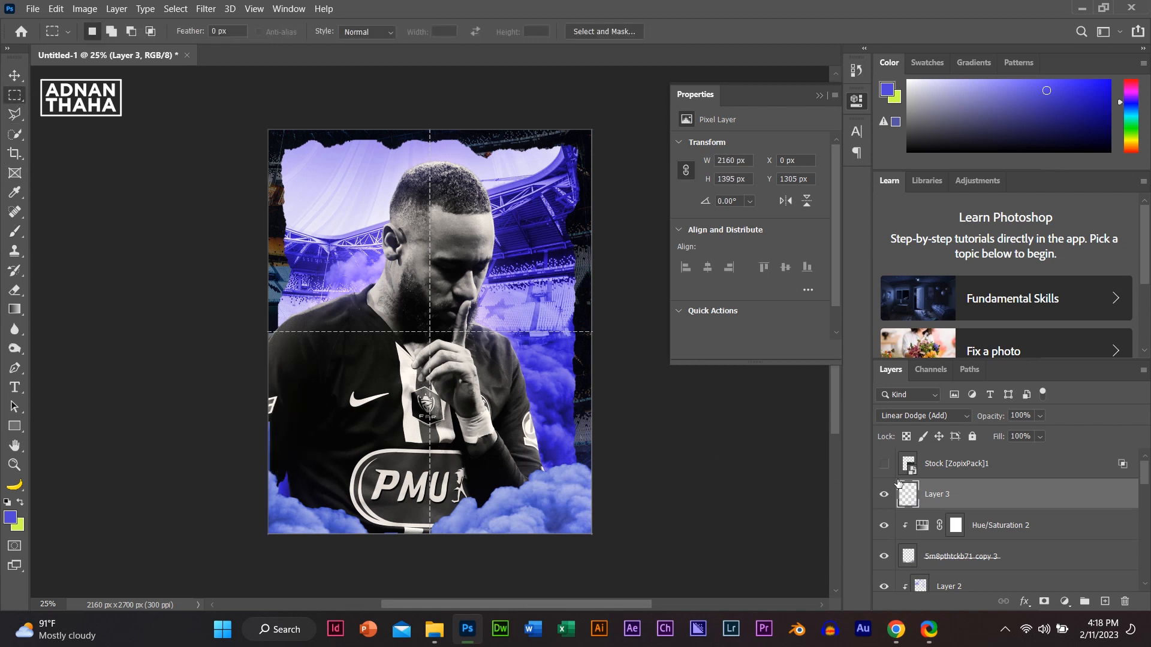
left_click(16, 78)
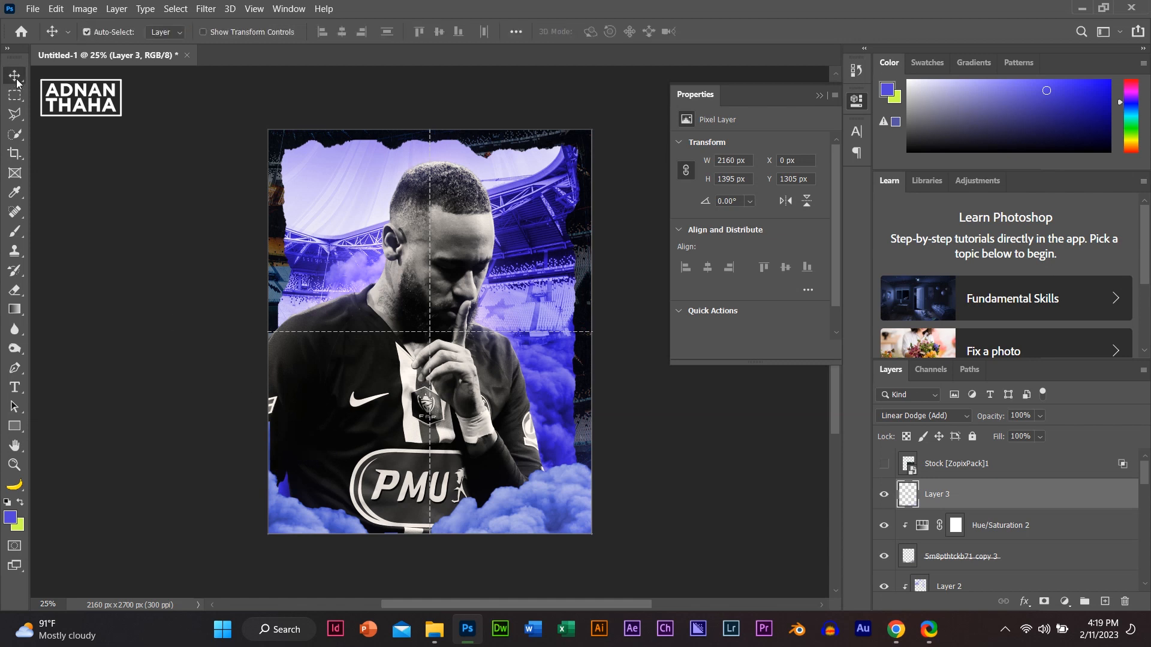
key("ctrl+t")
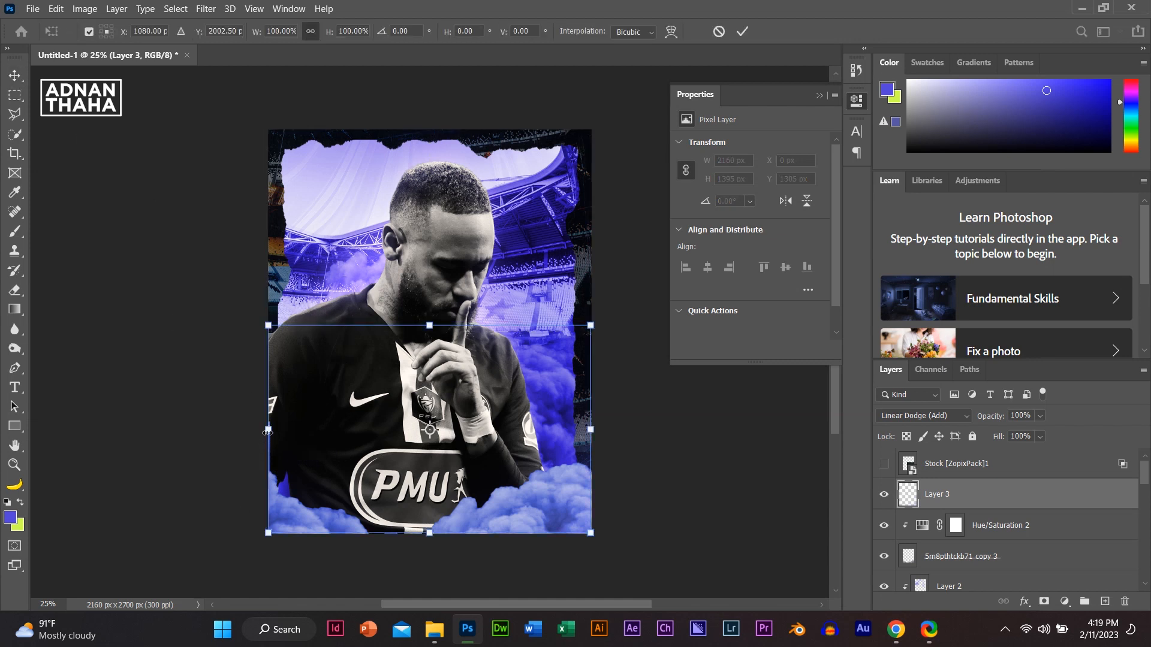
key("Return")
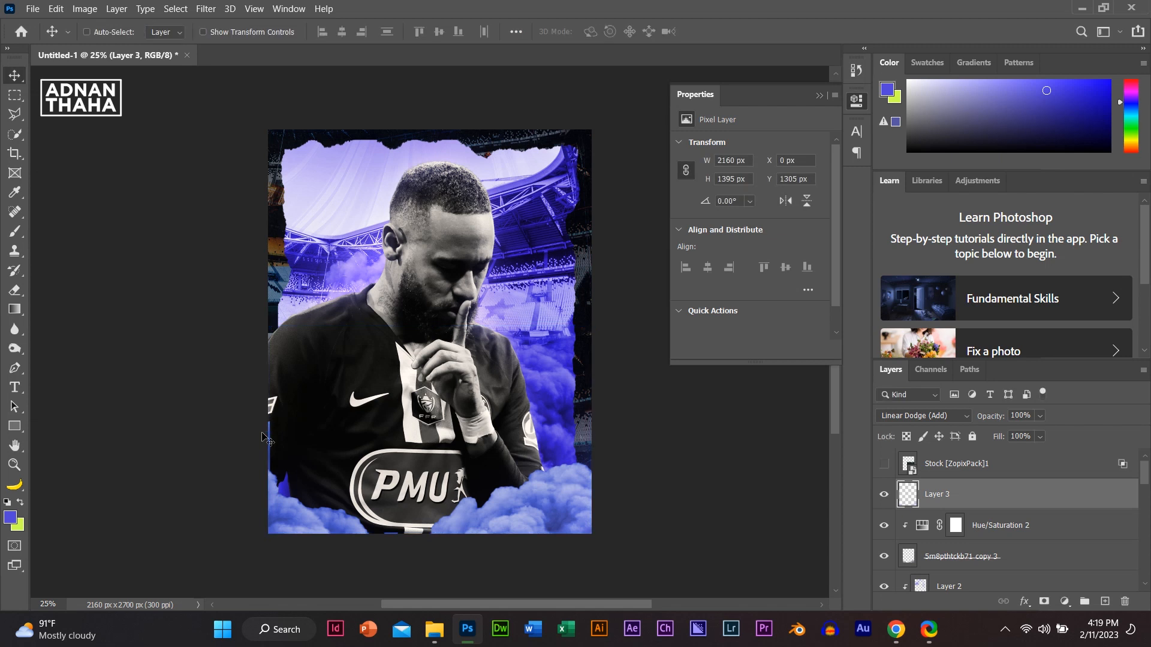
Step: Clean up the stray strip along the poster's left edge on the 5m8pthtckb71 copy 3 layer with a narrow rectangular selection, leaving nothing selected
left_click(1006, 556)
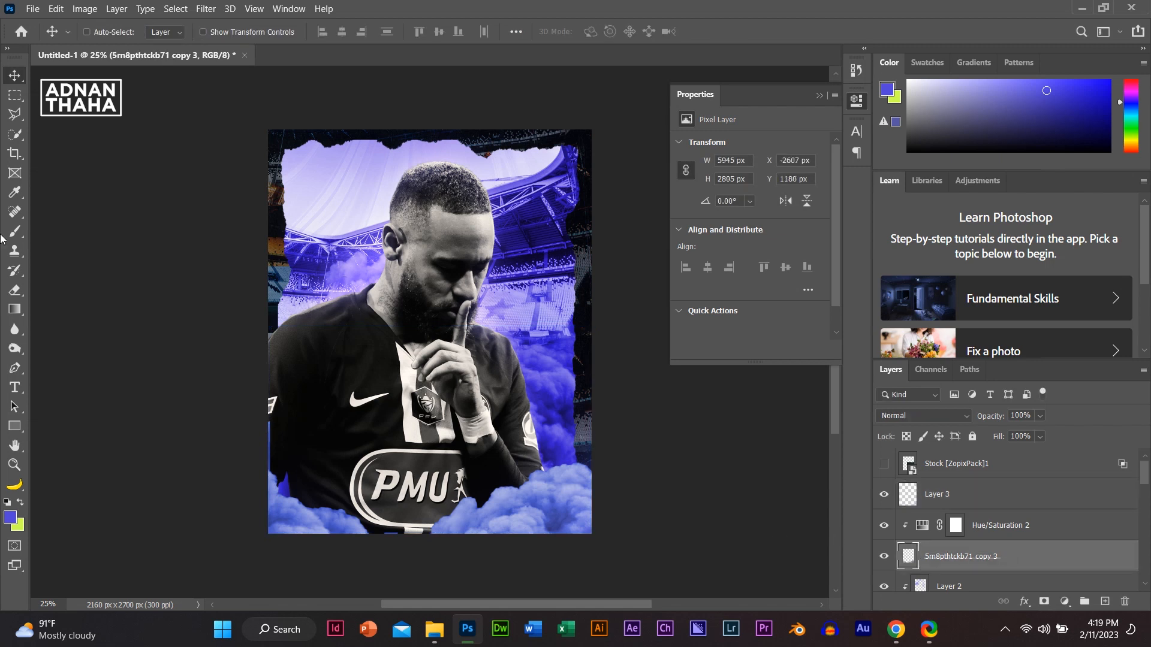
left_click(14, 96)
left_click_drag(268, 322, 275, 468)
left_click(421, 457)
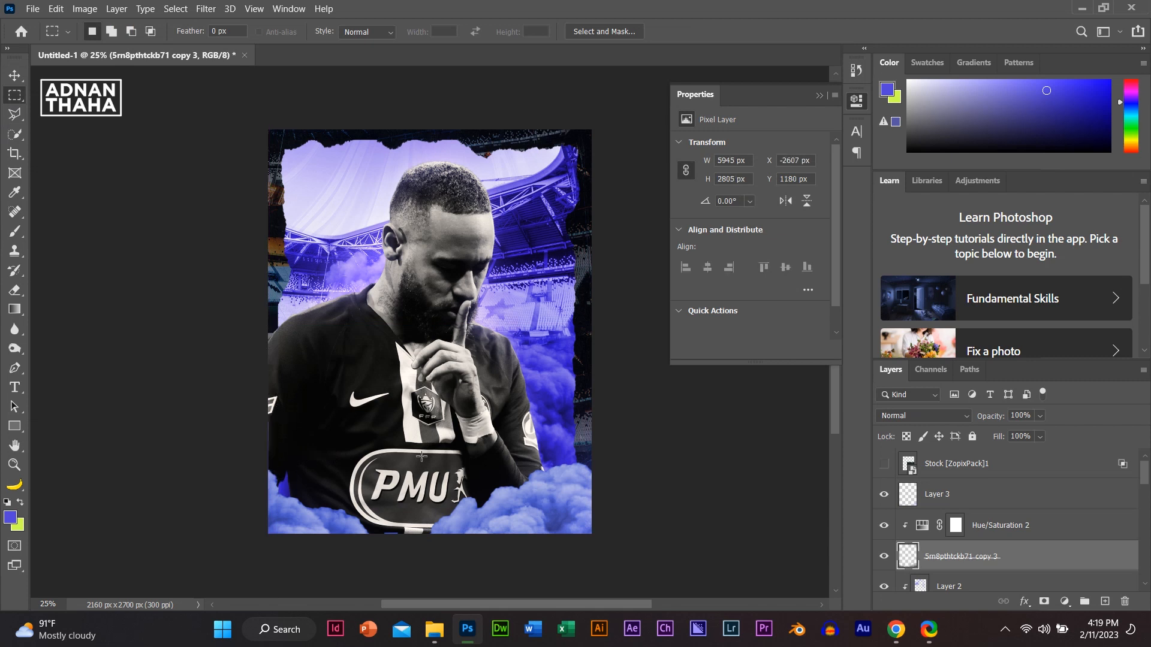
left_click_drag(318, 388, 236, 468)
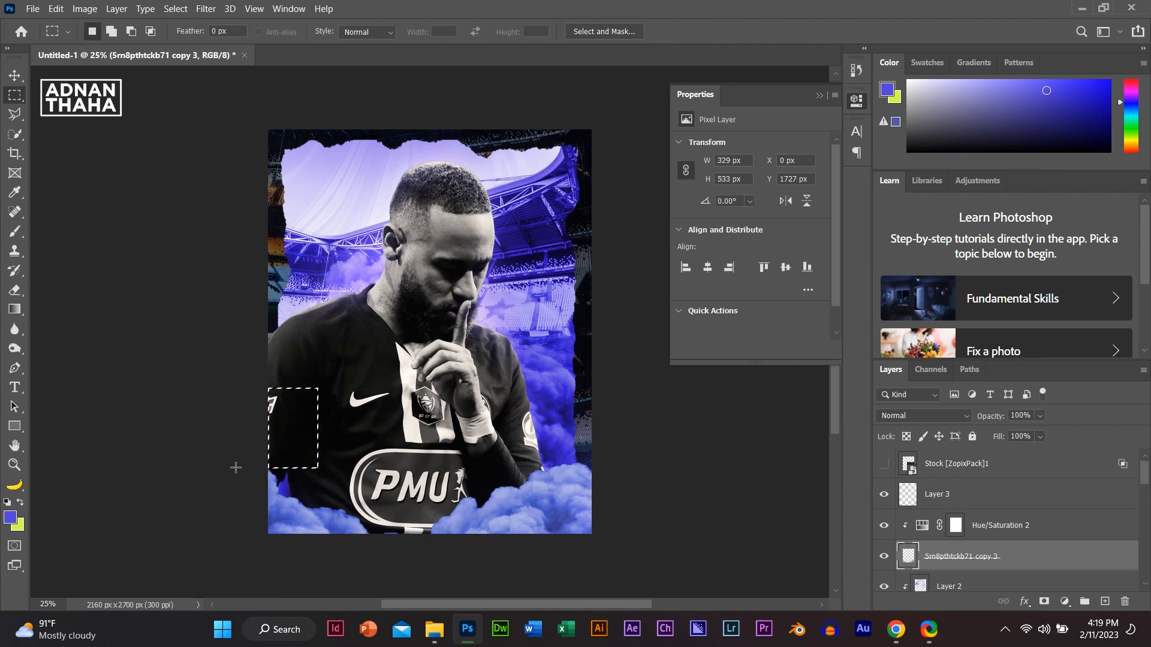
left_click(235, 468)
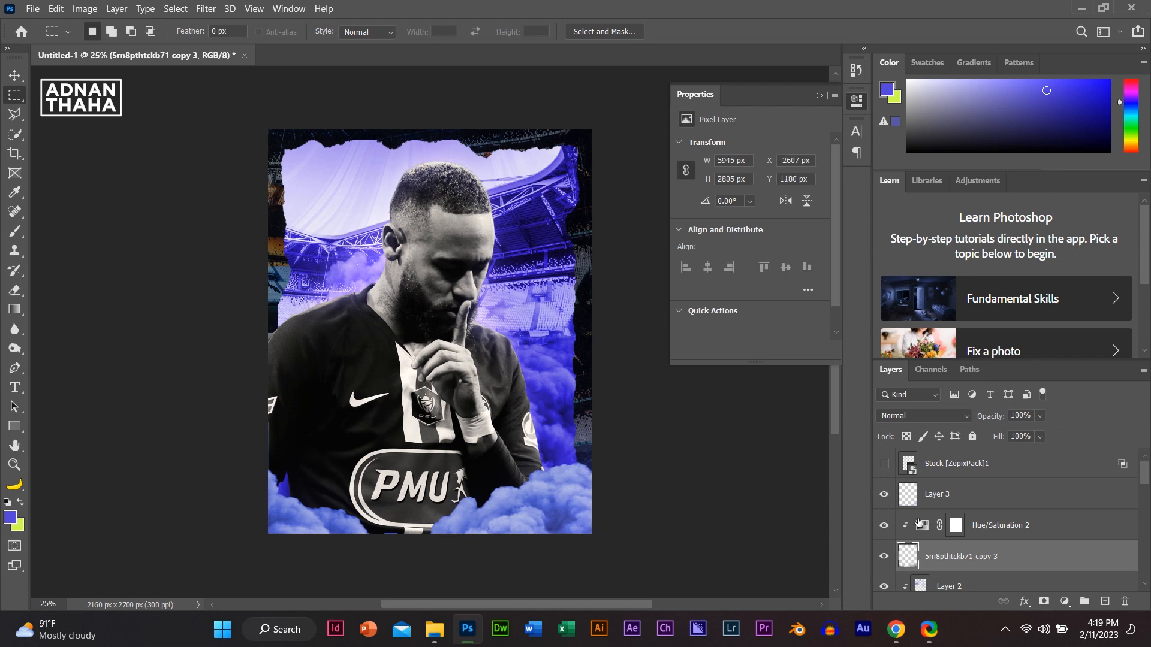
Step: Show the green particle layer Stock [ZopixPack]1 and transform it to cover the whole 2160 × 2700 px poster
left_click(884, 465)
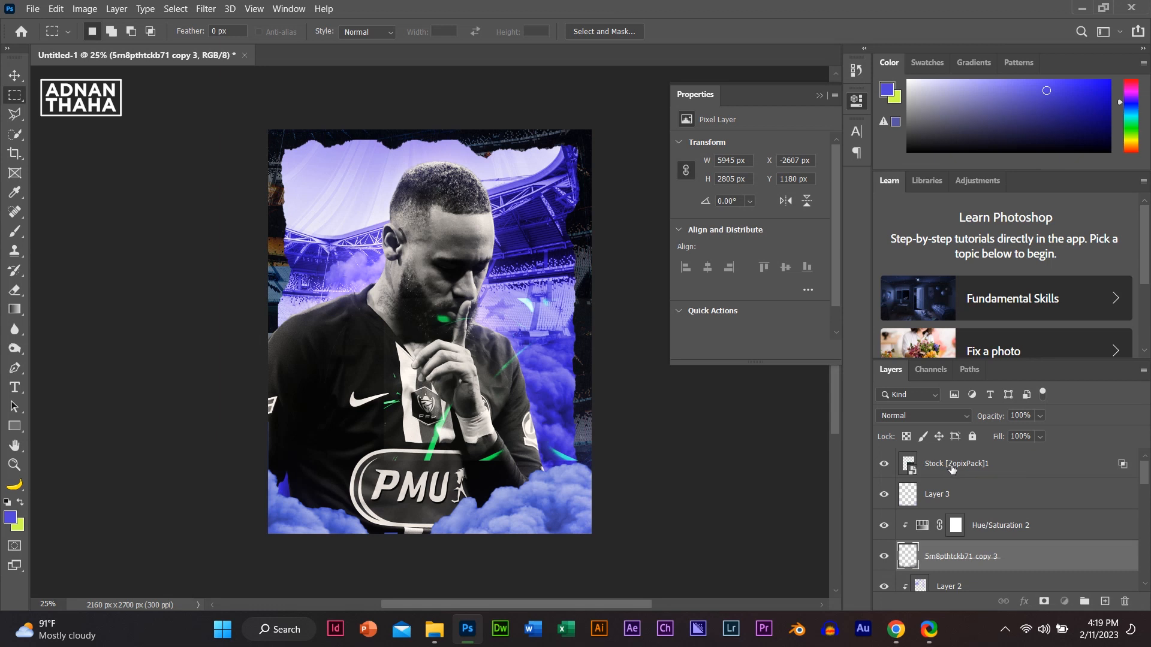
left_click(949, 466)
key("v")
left_click_drag(428, 315, 348, 267)
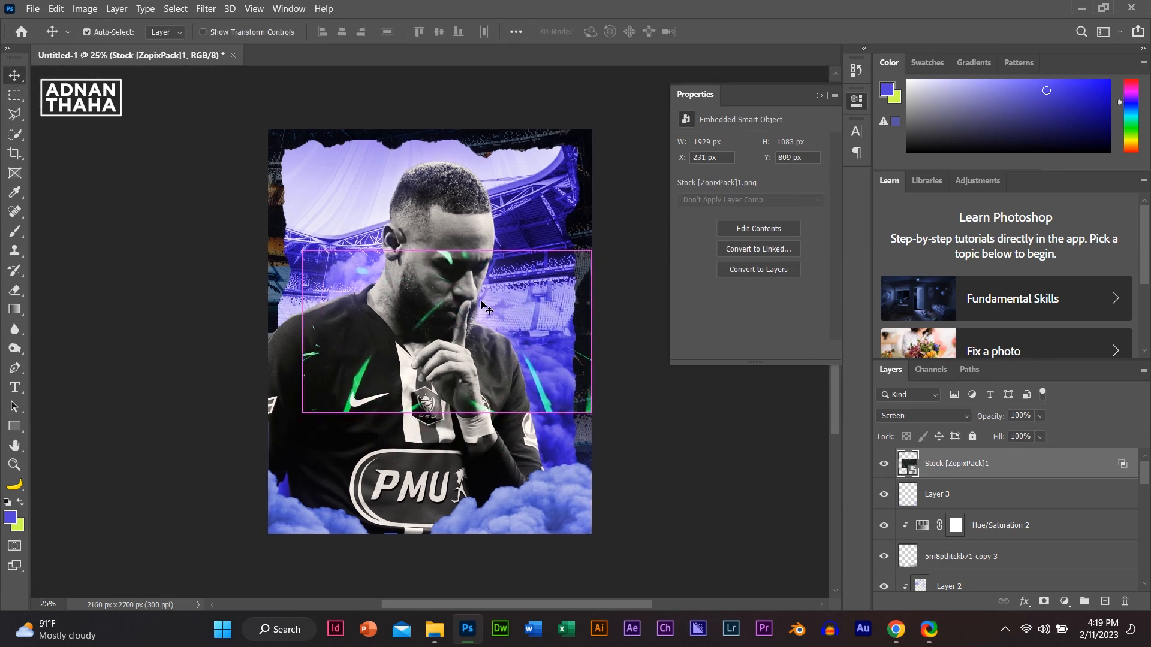
key("ctrl+t")
right_click(481, 301)
left_click(571, 428)
left_click_drag(491, 361, 589, 282)
left_click_drag(428, 417, 431, 534)
key("Return")
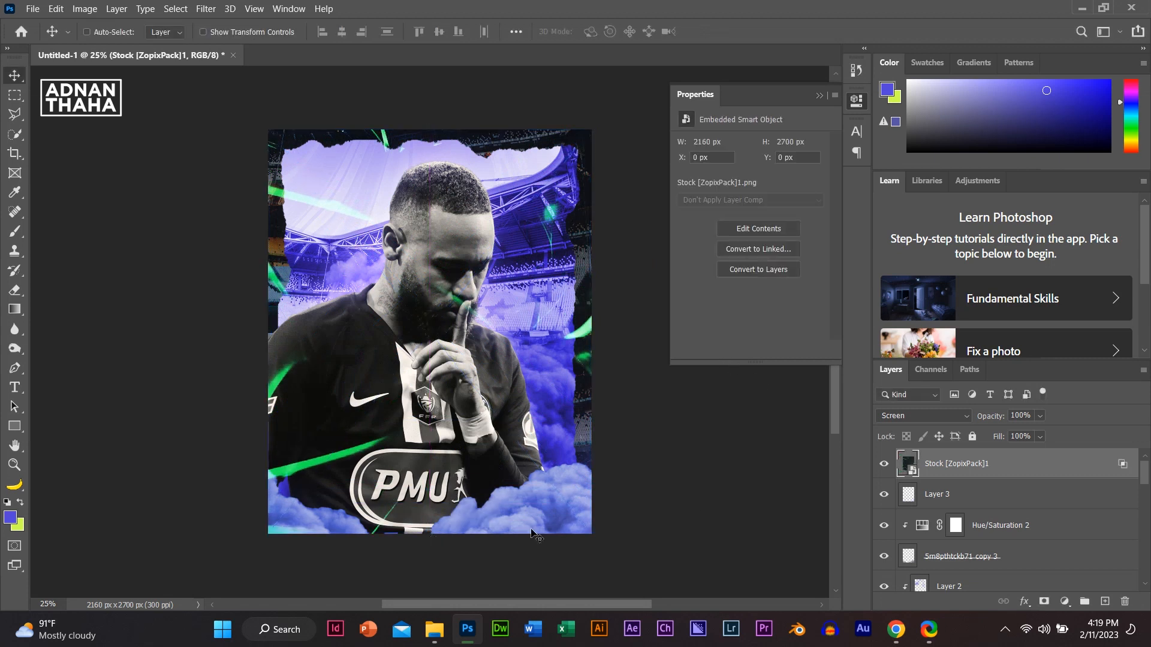
Step: Add a layer mask to Stock [ZopixPack]1 and brush black on it to fade the particles over the player's face and chest
left_click(1045, 600)
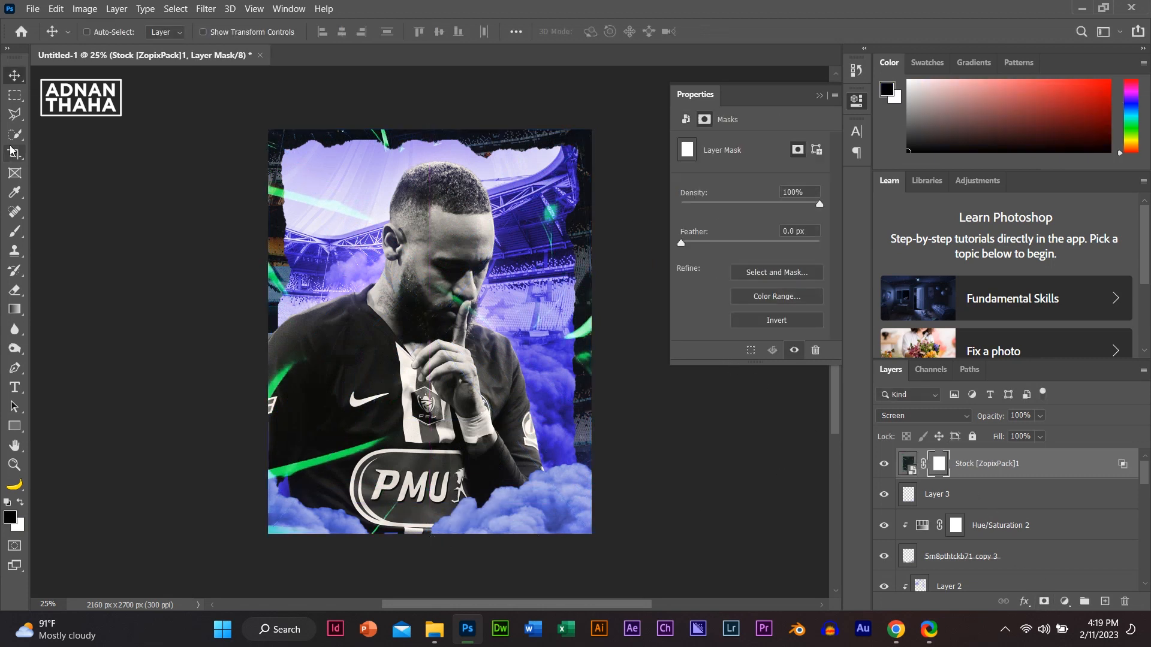
left_click(15, 233)
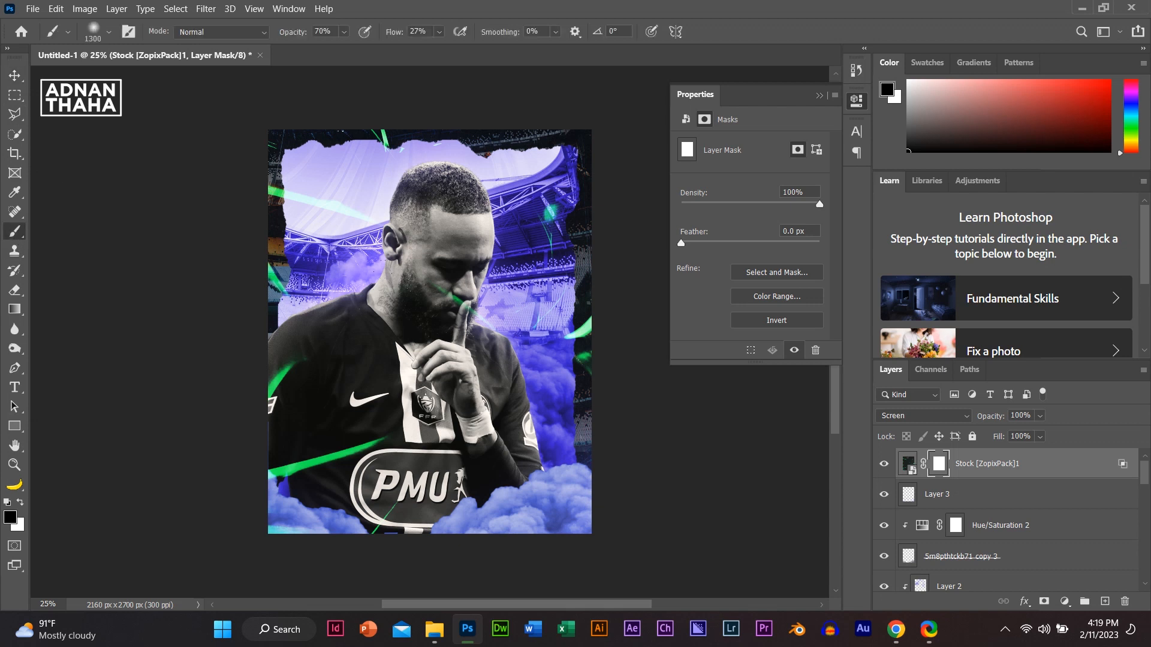
mouse_move(384, 265)
left_mouse_down()
mouse_move(300, 401)
mouse_move(888, 393)
left_mouse_up()
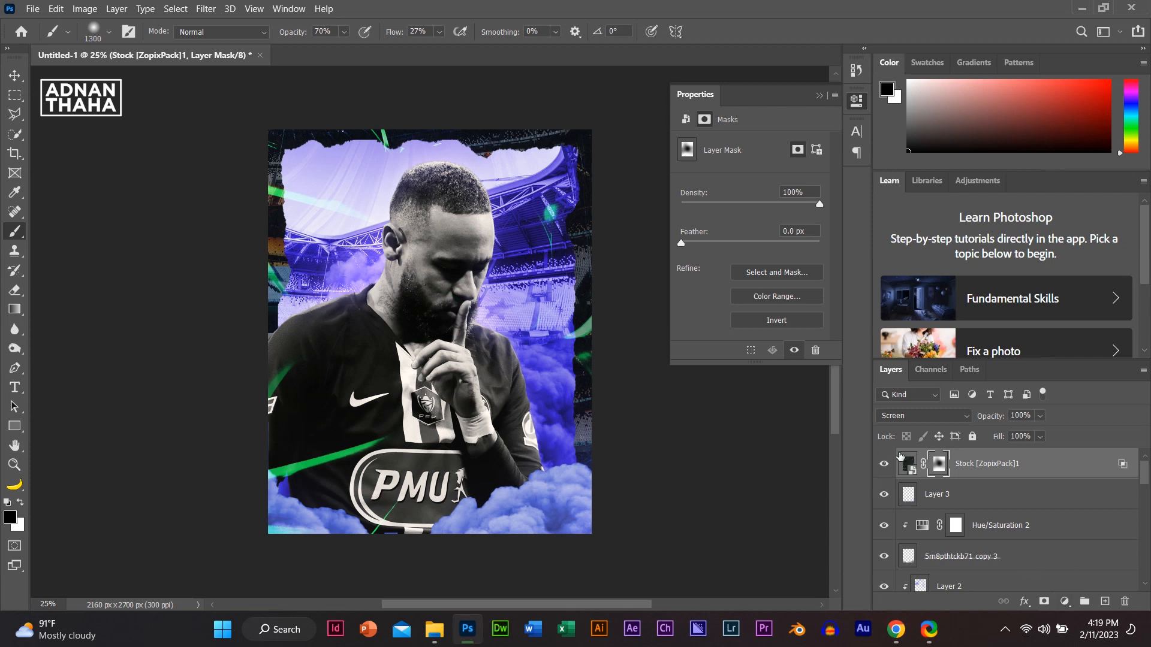
Step: Clip a colorized Hue/Saturation adjustment to Stock [ZopixPack]1 with hue 248, saturation 45 and lightness -10
left_click(901, 459)
left_click(1064, 601)
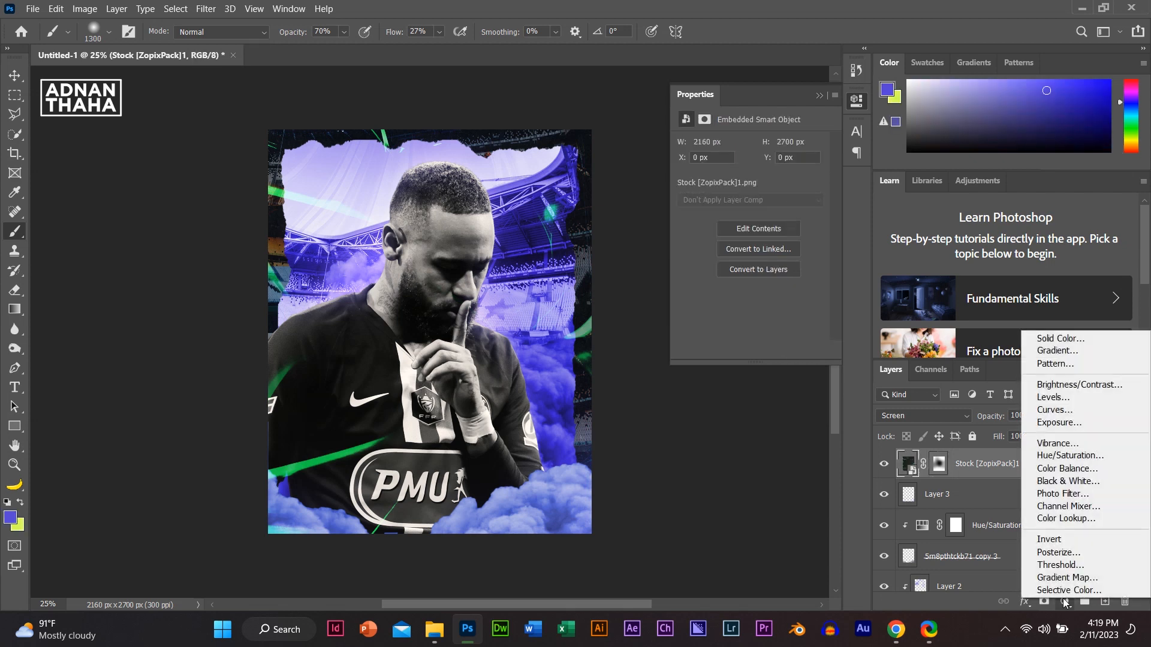
left_click(1070, 456)
left_click(729, 350)
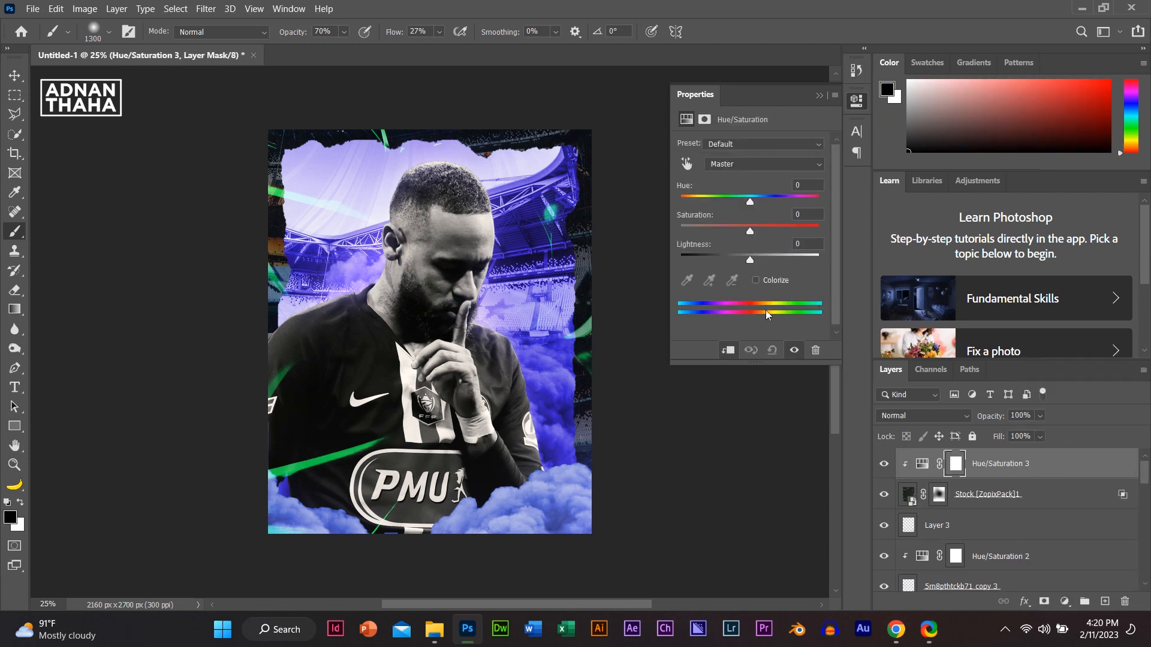
left_click(756, 280)
left_click(754, 228)
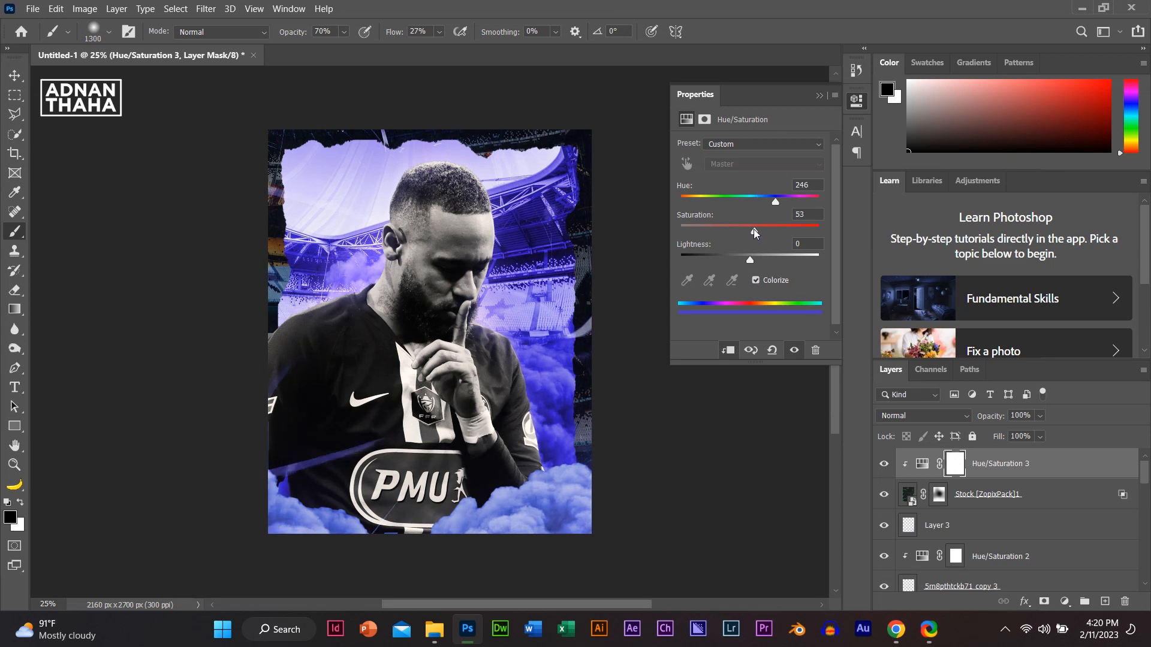
left_click_drag(752, 233, 741, 259)
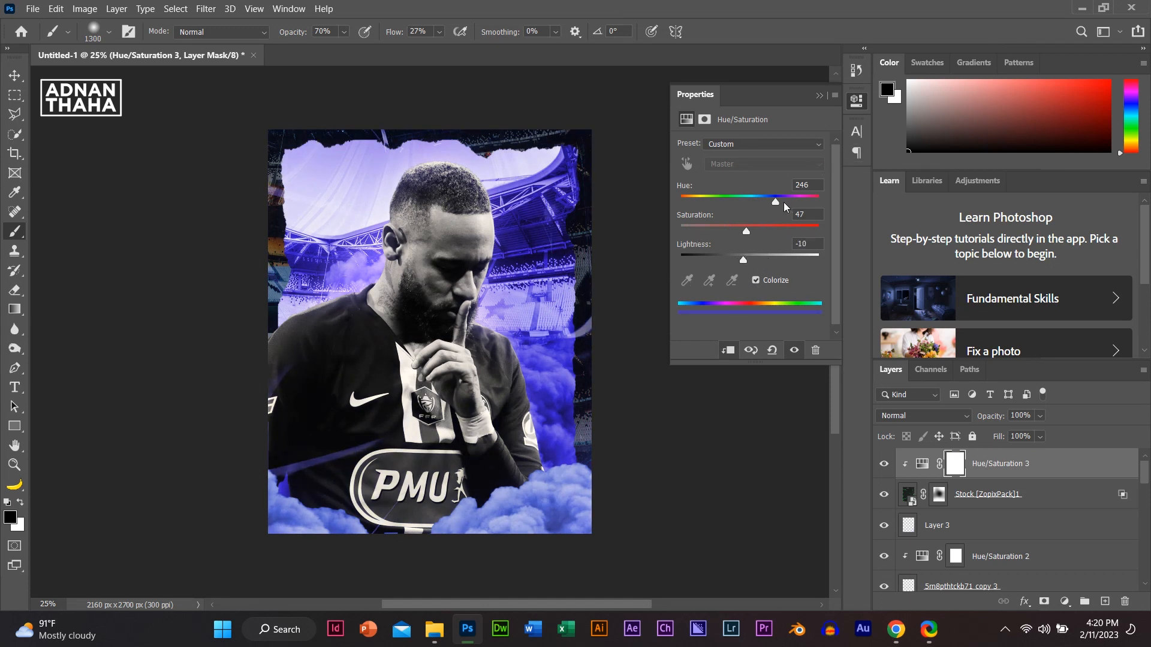
left_click_drag(760, 231, 742, 226)
Step: Bring the Texturelabs_Paper_191M layer to the top of the stack, show it and stretch it to about 2274 × 2745 px over the poster
scroll(973, 552, "down", 8)
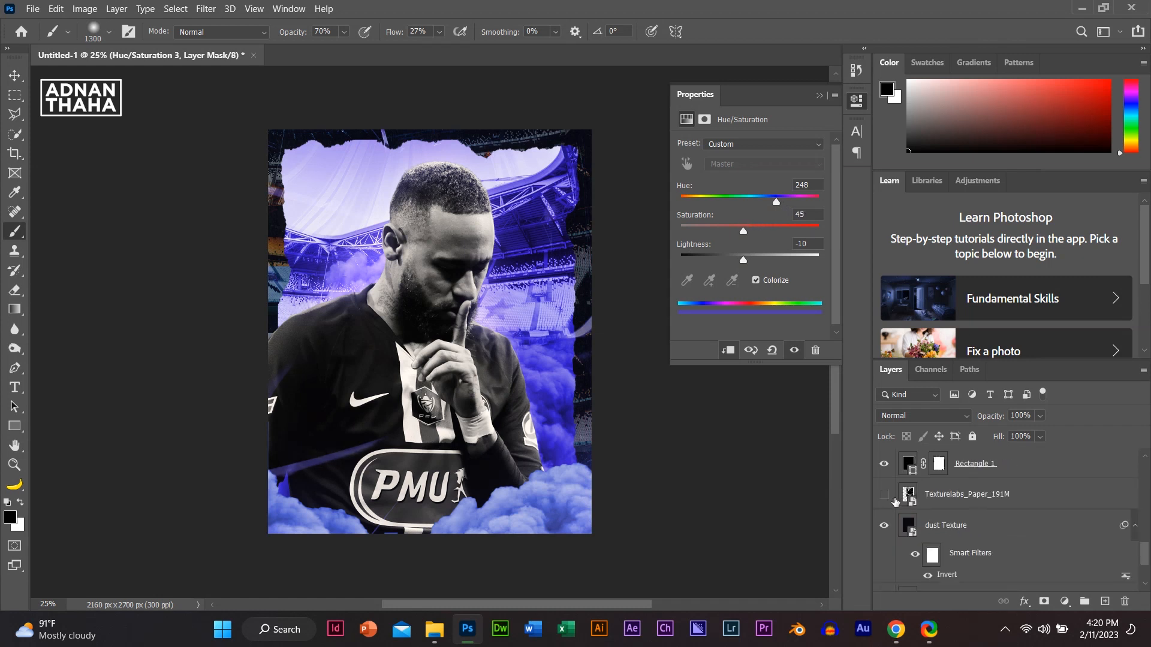
left_click_drag(929, 495, 919, 462)
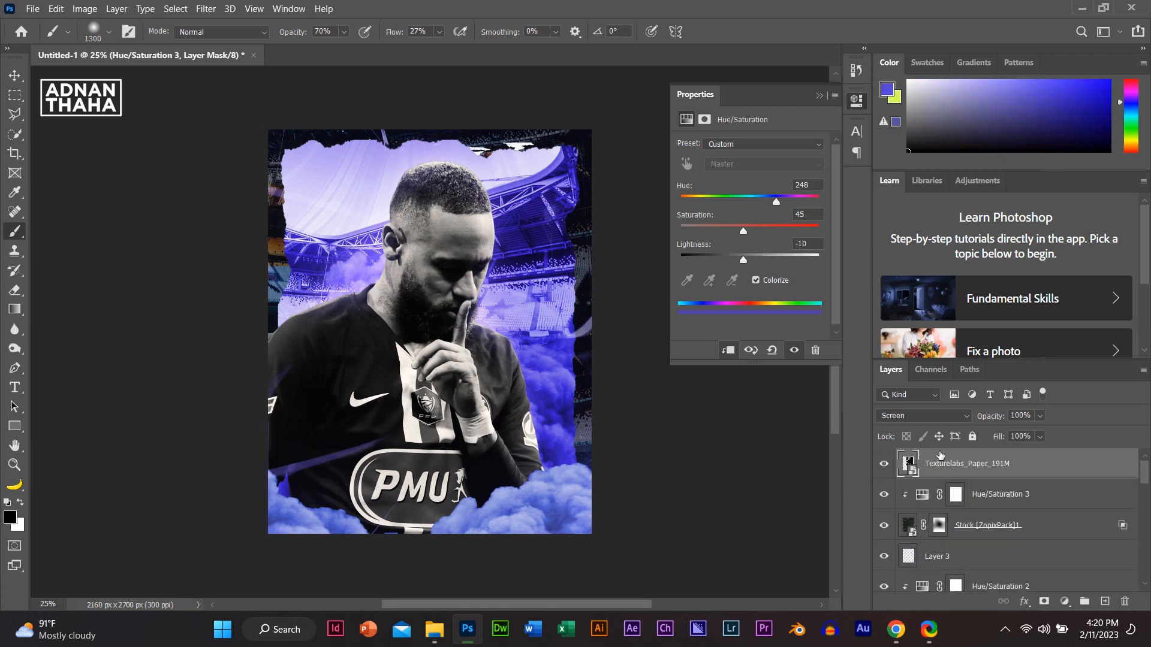
left_click(14, 76)
left_click_drag(412, 232, 301, 216)
key("ctrl+t")
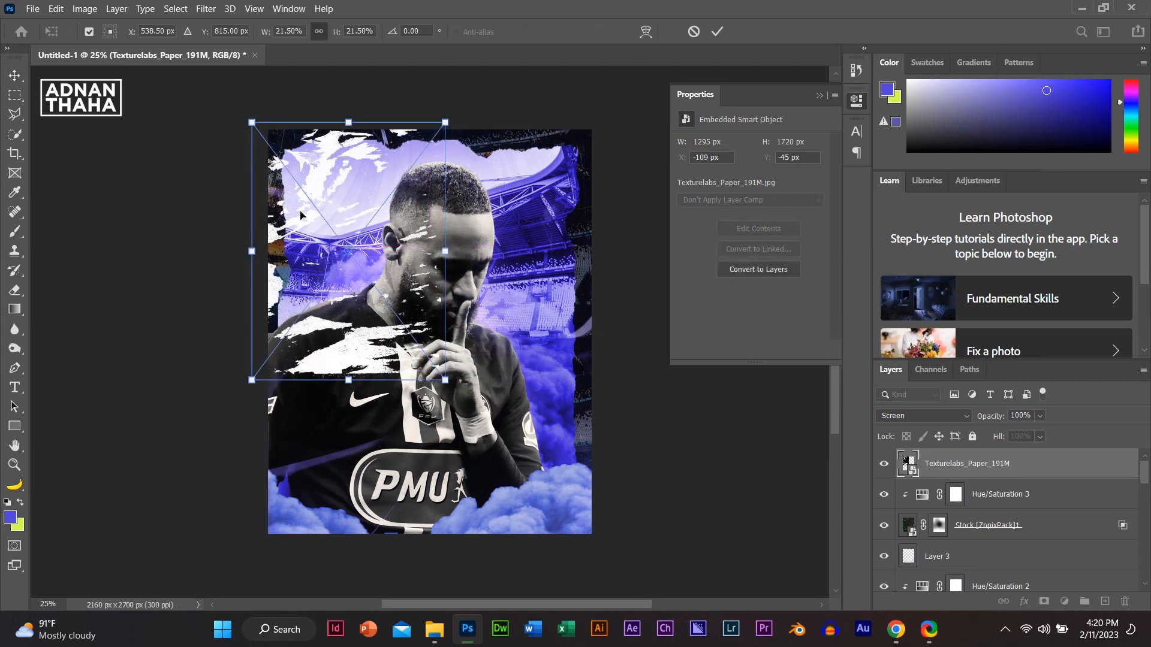
left_click_drag(521, 251, 591, 253)
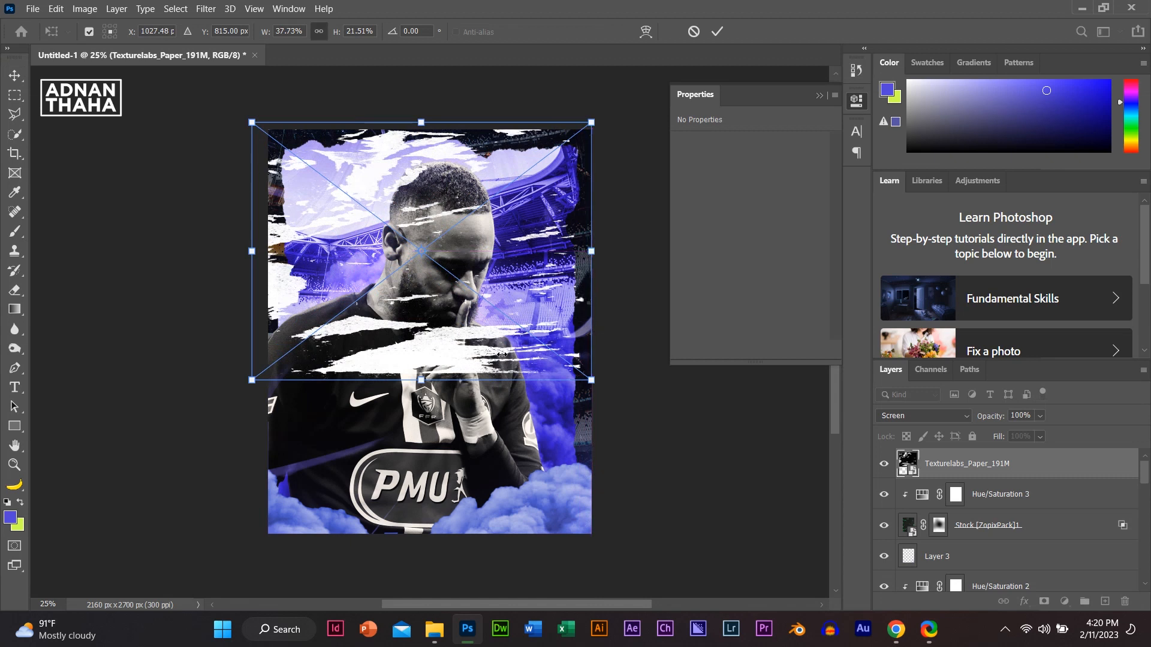
left_click_drag(418, 381, 424, 537)
left_click_drag(325, 317, 328, 316)
key("Return")
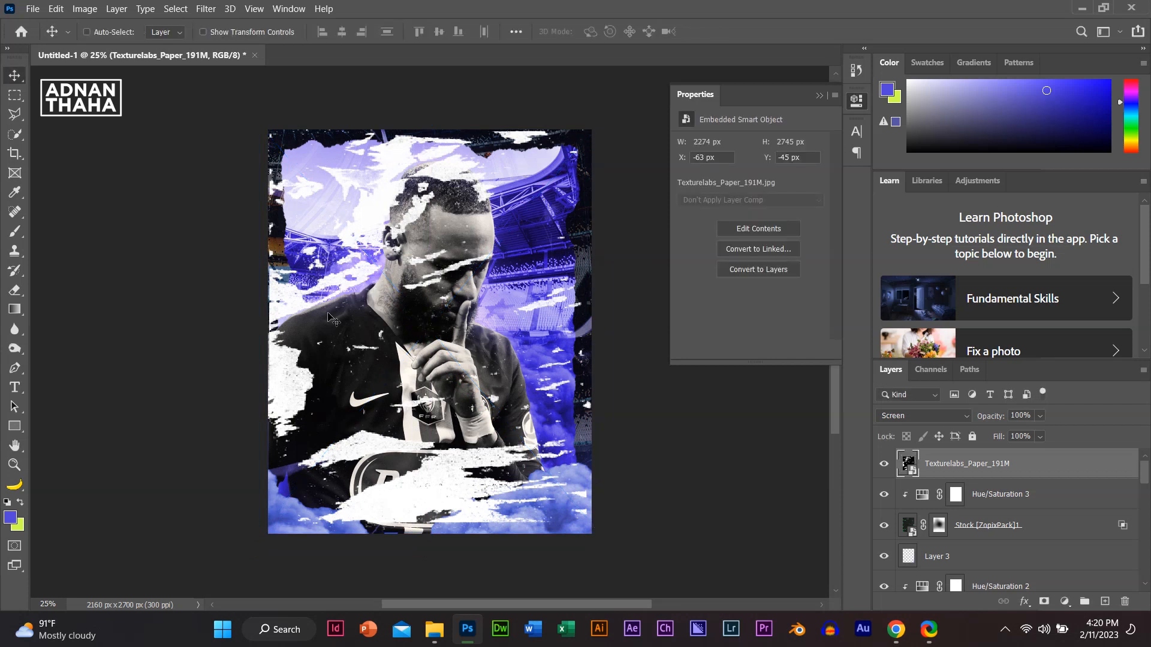
Step: Move the Texturelabs_Paper_191M layer behind the player cutout, between Layer 1 and Levels 1
mouse_move(960, 475)
left_mouse_down()
mouse_move(955, 601)
mouse_move(946, 492)
left_mouse_up()
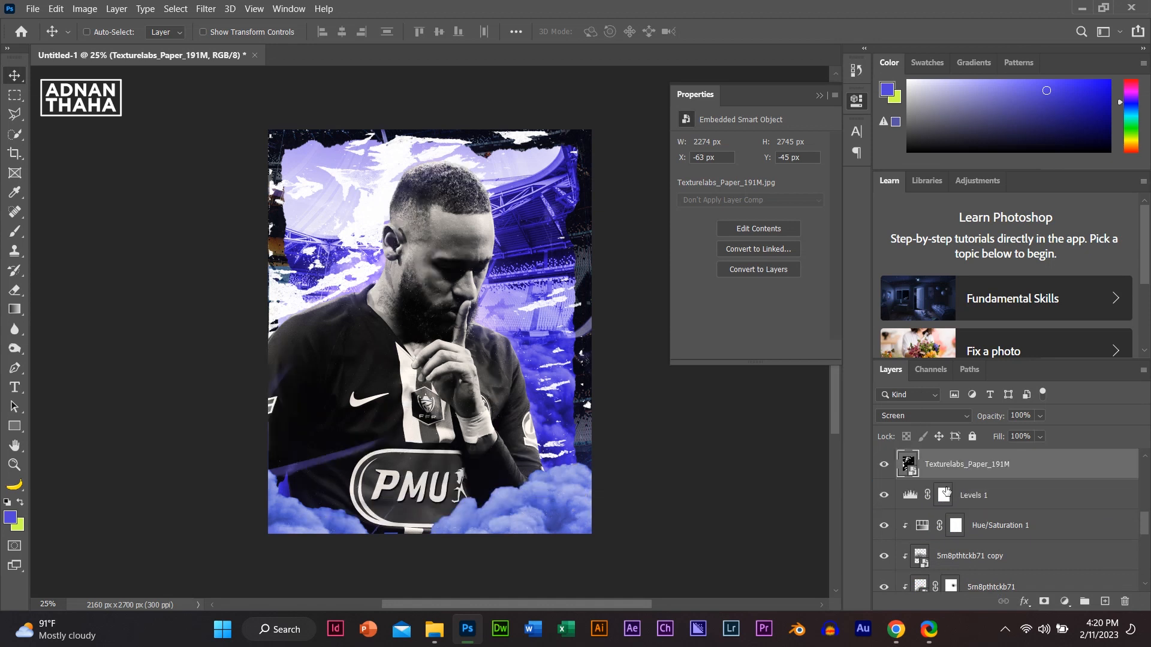
scroll(997, 506, "up", 2)
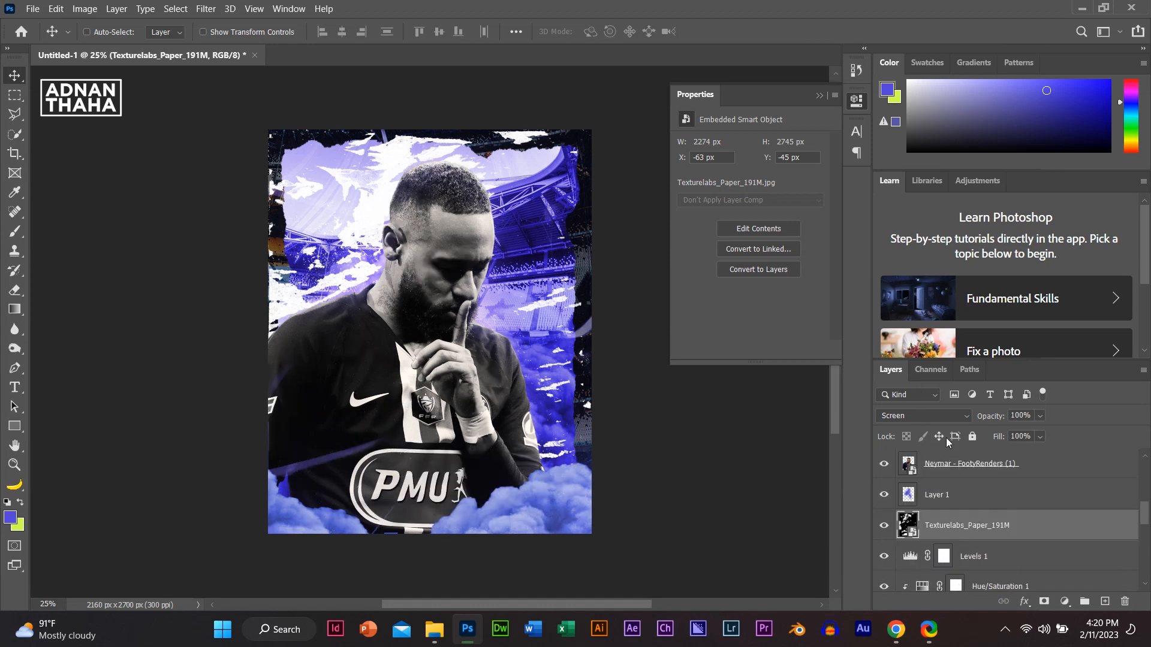
Step: Set the Texturelabs_Paper_191M layer's blend mode to Screen and its opacity to 21%
left_click(933, 419)
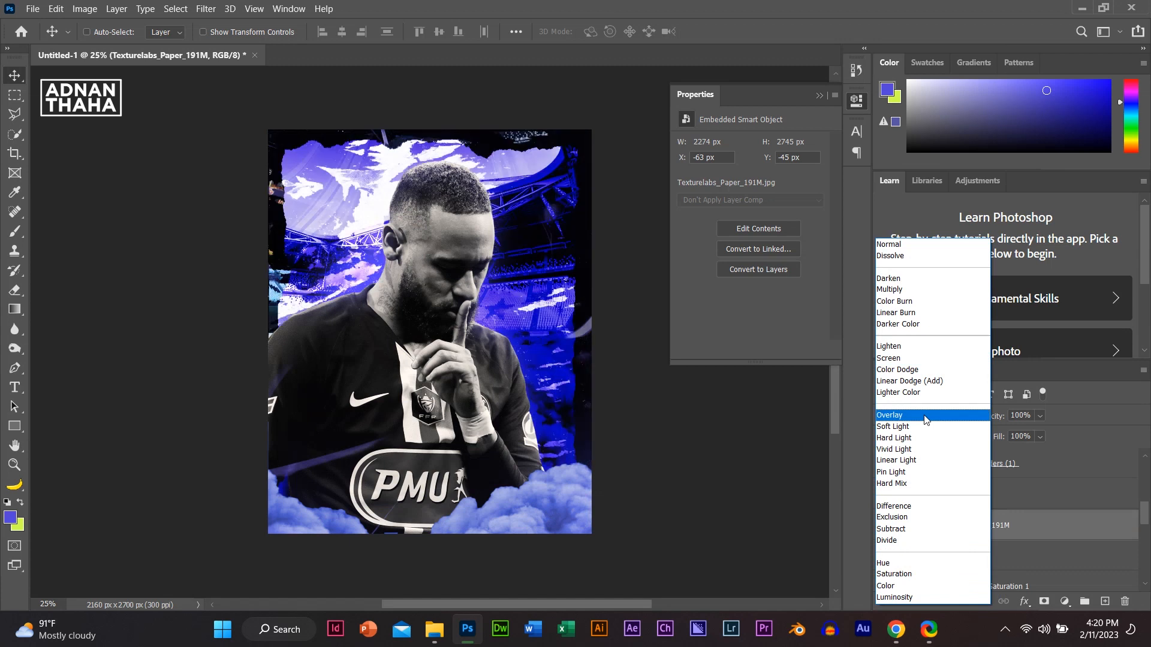
left_click(906, 360)
left_click_drag(988, 422, 910, 416)
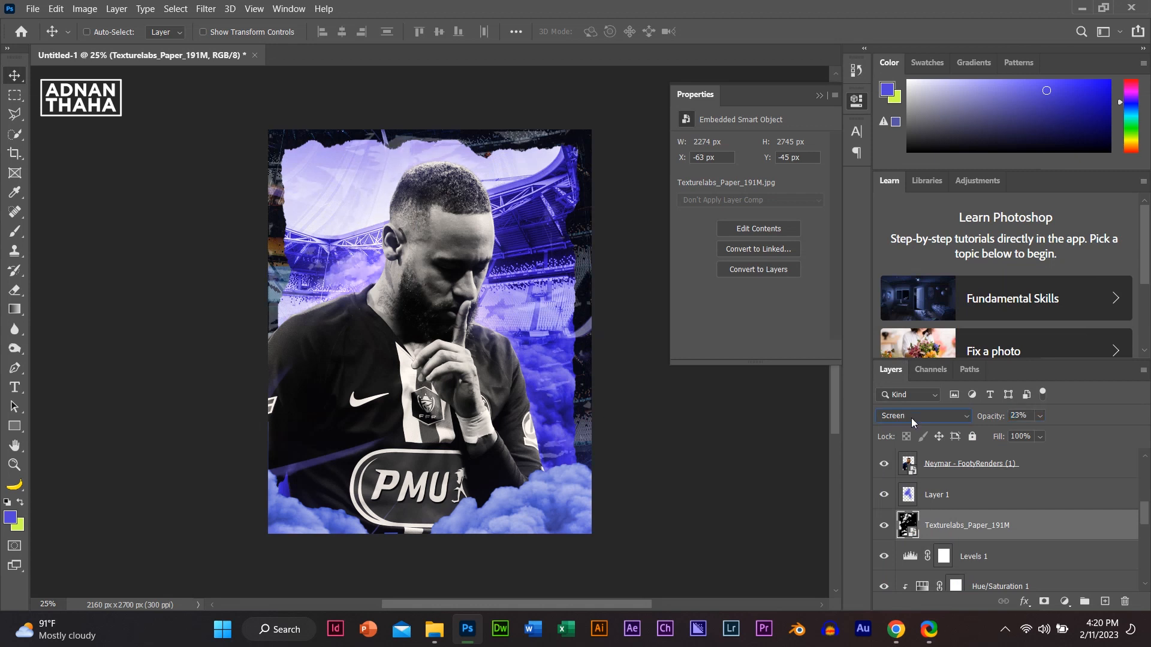
left_click(884, 525)
left_click(884, 525)
left_click_drag(991, 418, 987, 418)
Step: Duplicate the Texturelabs_Paper_191M layer to the top of the stack and set the copy's opacity to 100%
left_click_drag(997, 532, 977, 447)
key("ctrl+0")
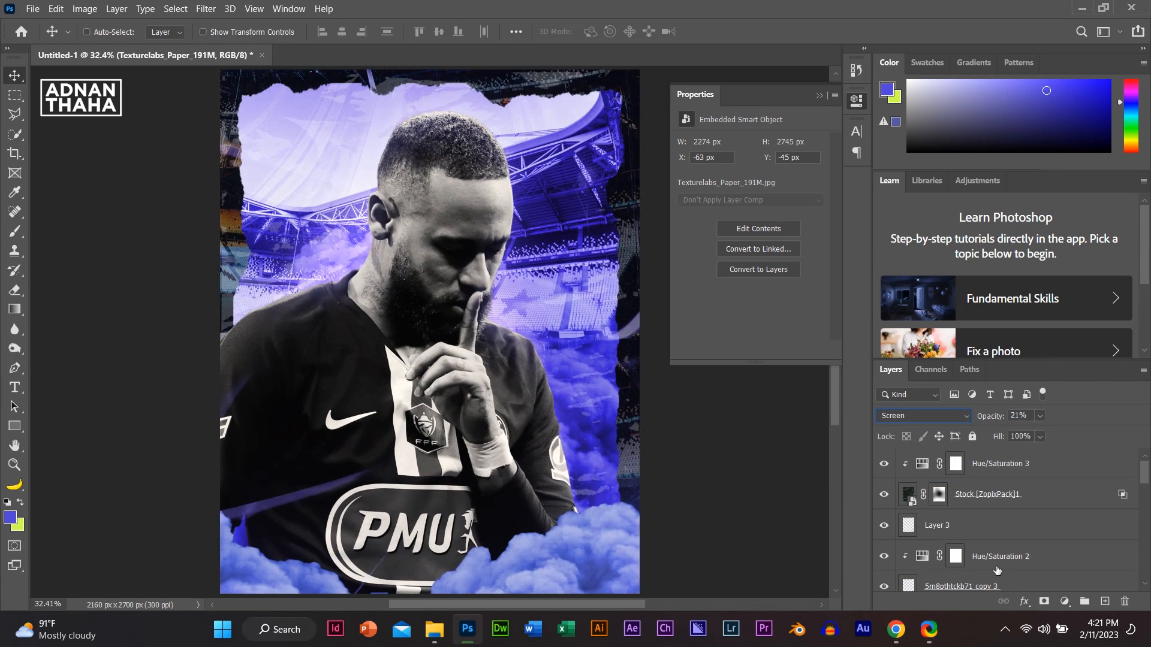
scroll(997, 569, "down", 5)
left_click_drag(970, 497, 967, 446)
key("ctrl+minus")
key("ctrl+minus")
key("ctrl+plus")
left_click_drag(996, 421, 1083, 430)
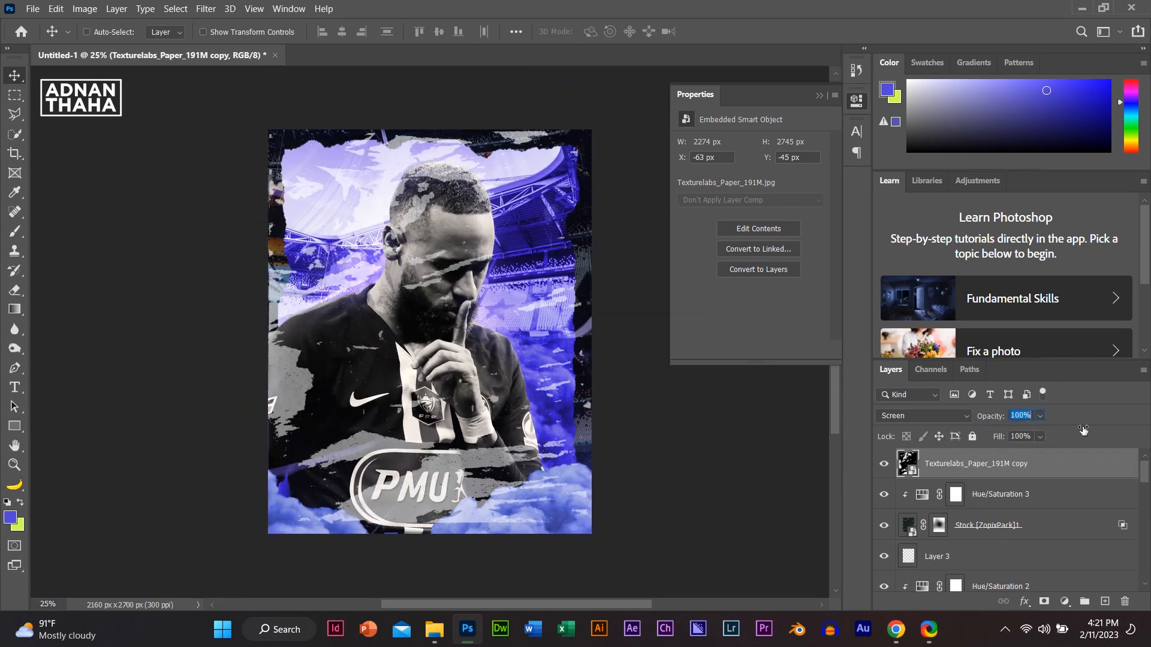
Step: Reposition the Texturelabs_Paper_191M copy and stretch it to about 2320 × 2945 px so it overhangs the poster
left_click_drag(543, 380, 460, 362)
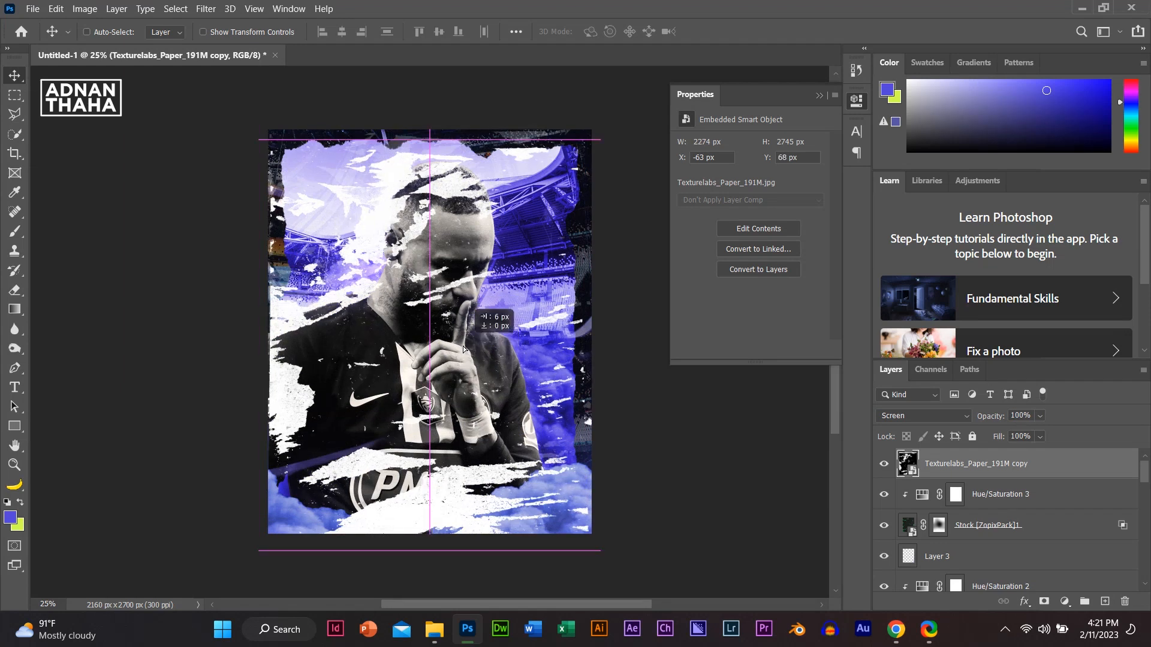
key("ctrl+t")
left_click_drag(265, 354, 258, 353)
left_click_drag(429, 131, 429, 100)
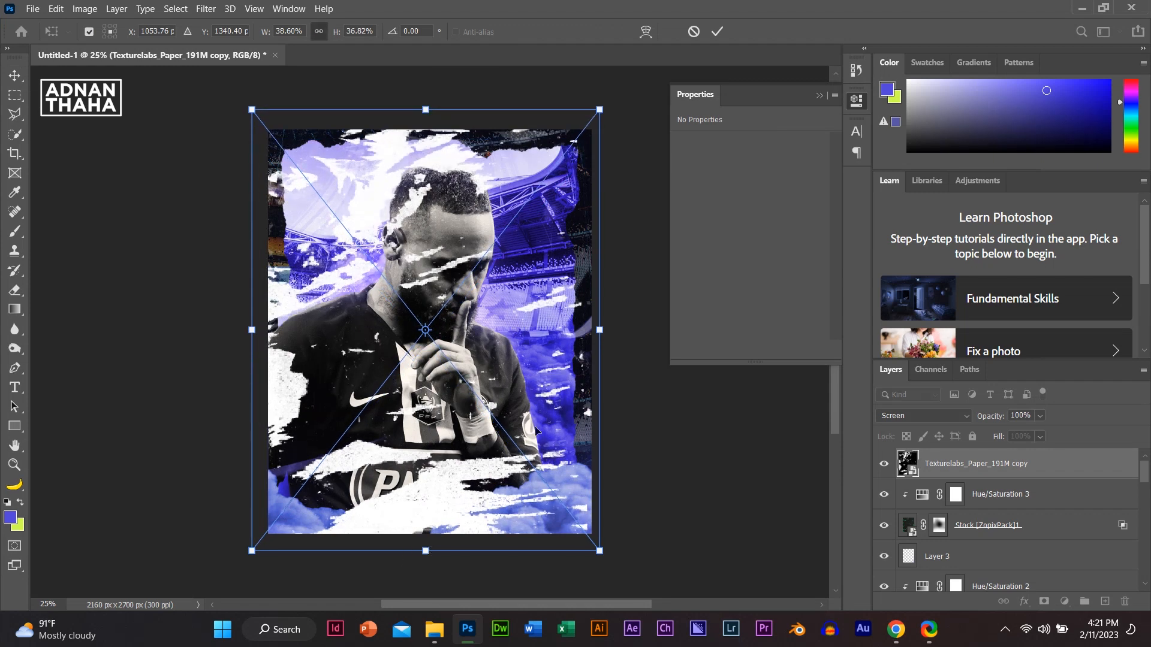
left_click_drag(600, 330, 599, 330)
key("Return")
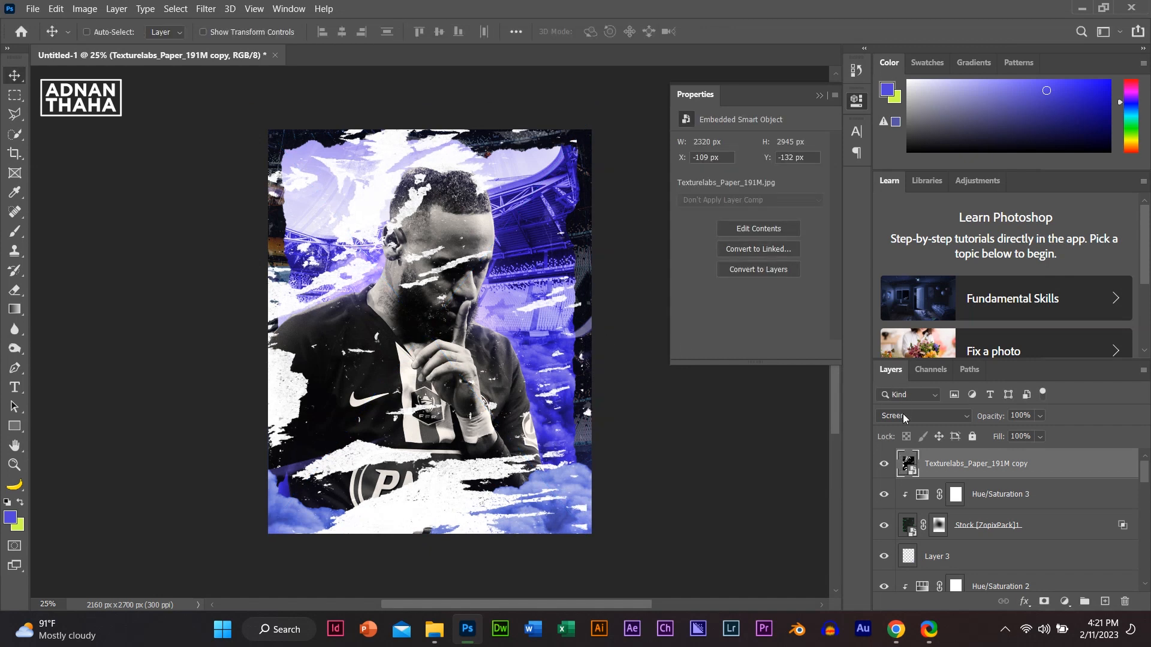
Step: Preview other blend modes on the Texturelabs_Paper_191M copy, choose Screen again and rasterize the layer
left_click(903, 415)
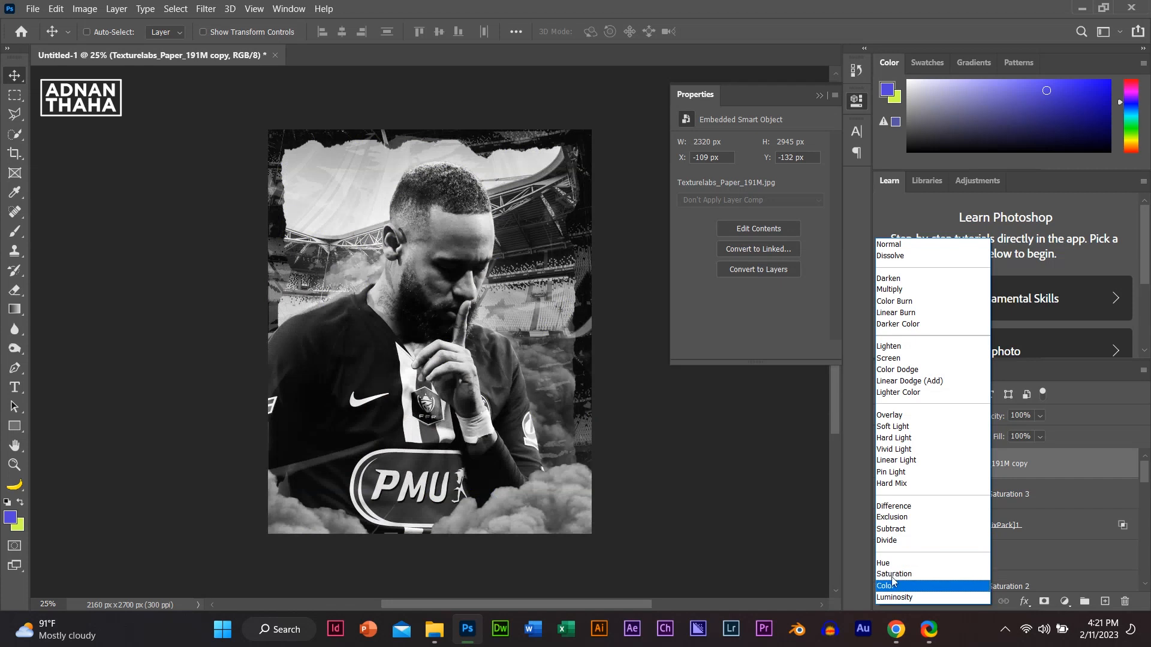
left_click(914, 358)
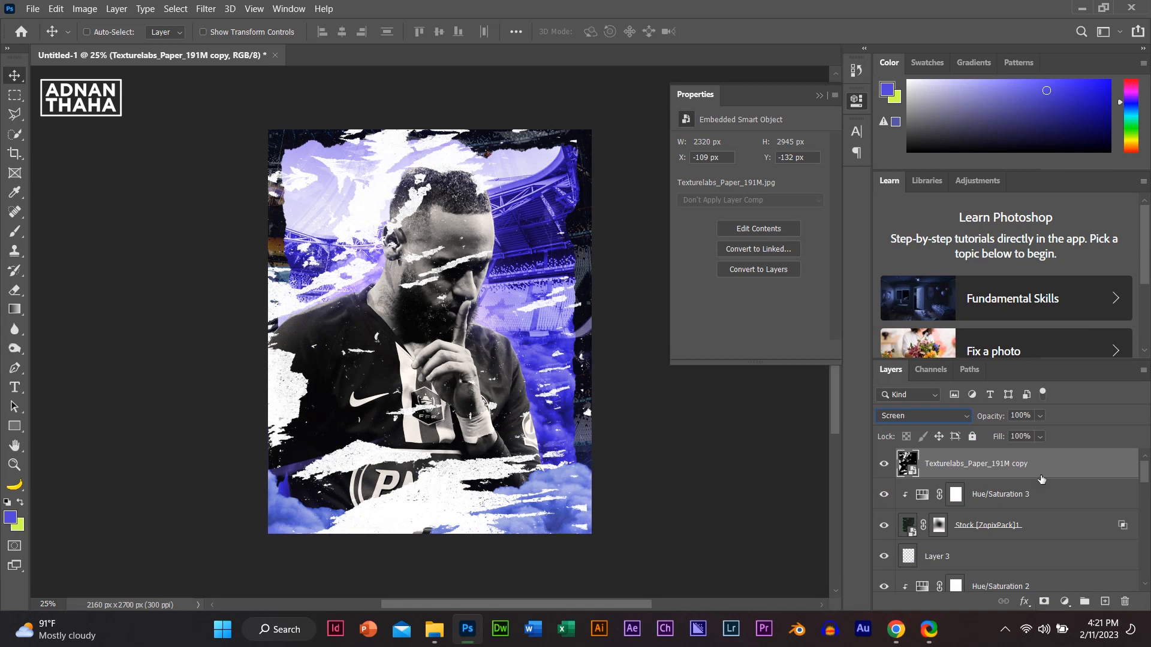
right_click(1026, 462)
left_click(875, 264)
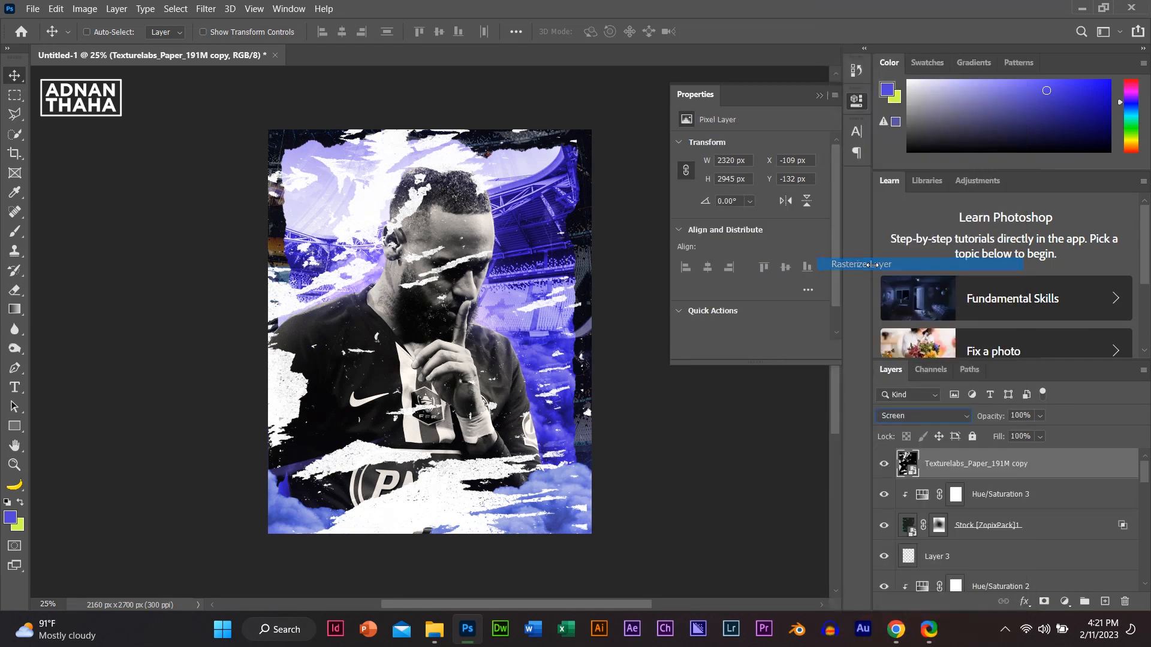
Step: Lasso and delete the white paper texture over the lower part of the poster and across the player's face
left_click(15, 114)
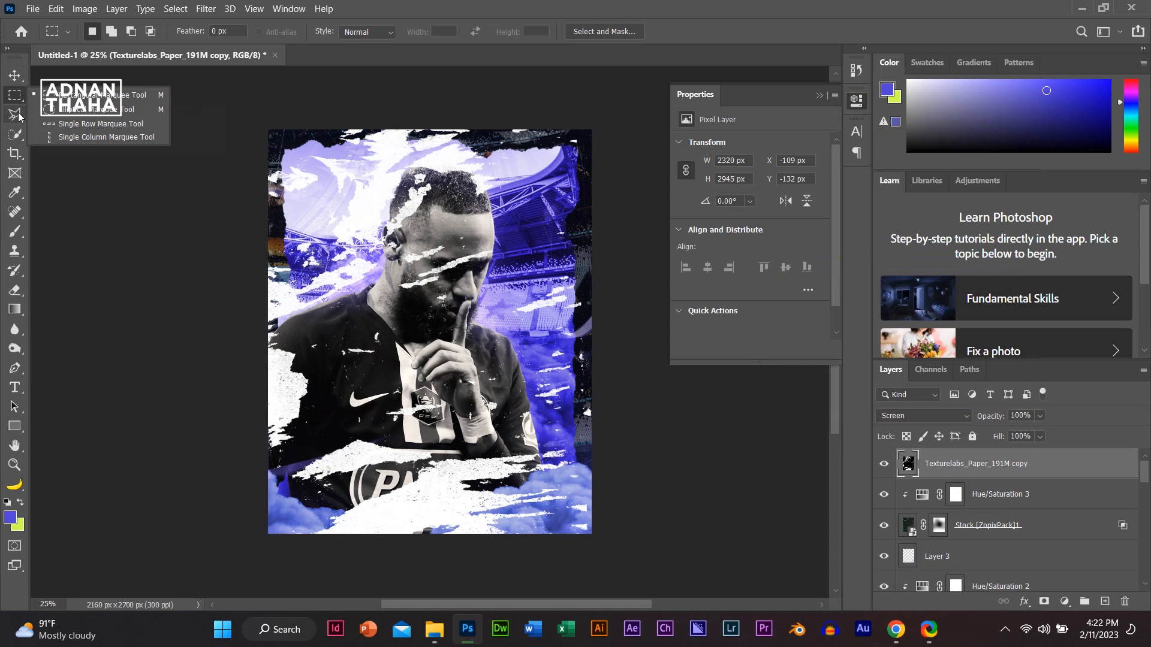
left_click(66, 114)
mouse_move(400, 415)
left_mouse_down()
mouse_move(250, 531)
mouse_move(310, 585)
mouse_move(509, 588)
mouse_move(607, 532)
mouse_move(595, 474)
mouse_move(513, 427)
left_mouse_up()
left_click_drag(416, 420, 403, 416)
key("Delete")
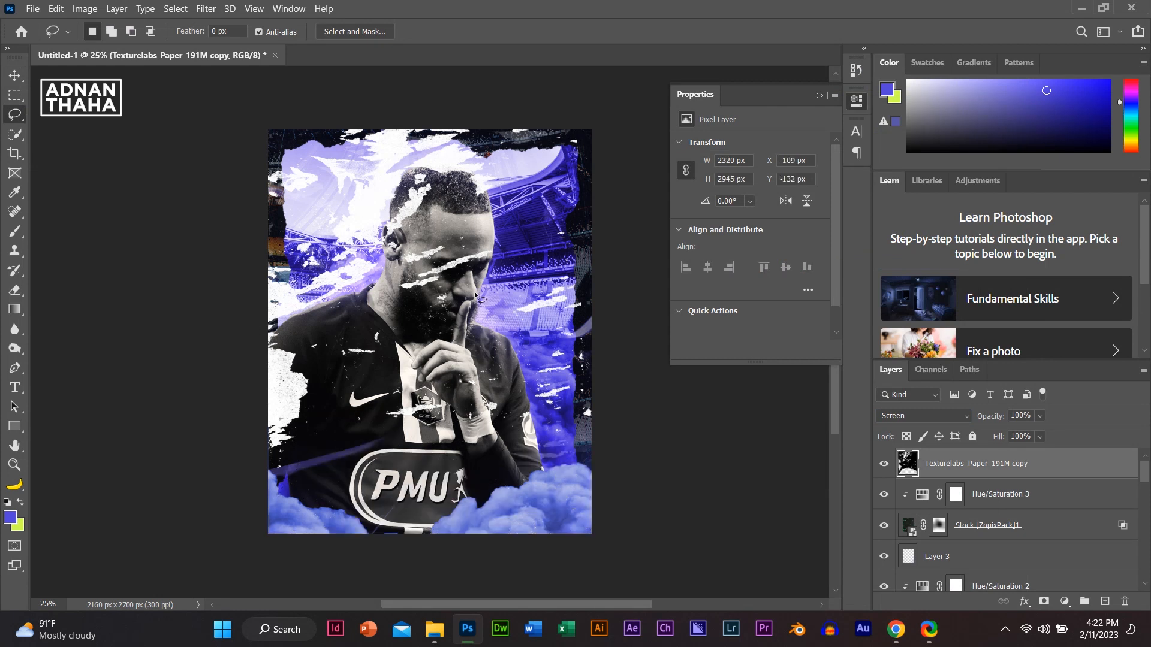
mouse_move(508, 272)
left_mouse_down()
mouse_move(337, 330)
mouse_move(323, 310)
mouse_move(406, 241)
mouse_move(466, 215)
mouse_move(509, 271)
left_mouse_up()
key("Delete")
key("ctrl+d")
mouse_move(462, 214)
left_mouse_down()
mouse_move(418, 177)
mouse_move(375, 213)
mouse_move(461, 288)
mouse_move(463, 277)
left_mouse_up()
key("Delete")
key("ctrl+d")
key("ctrl+z")
key("ctrl+z")
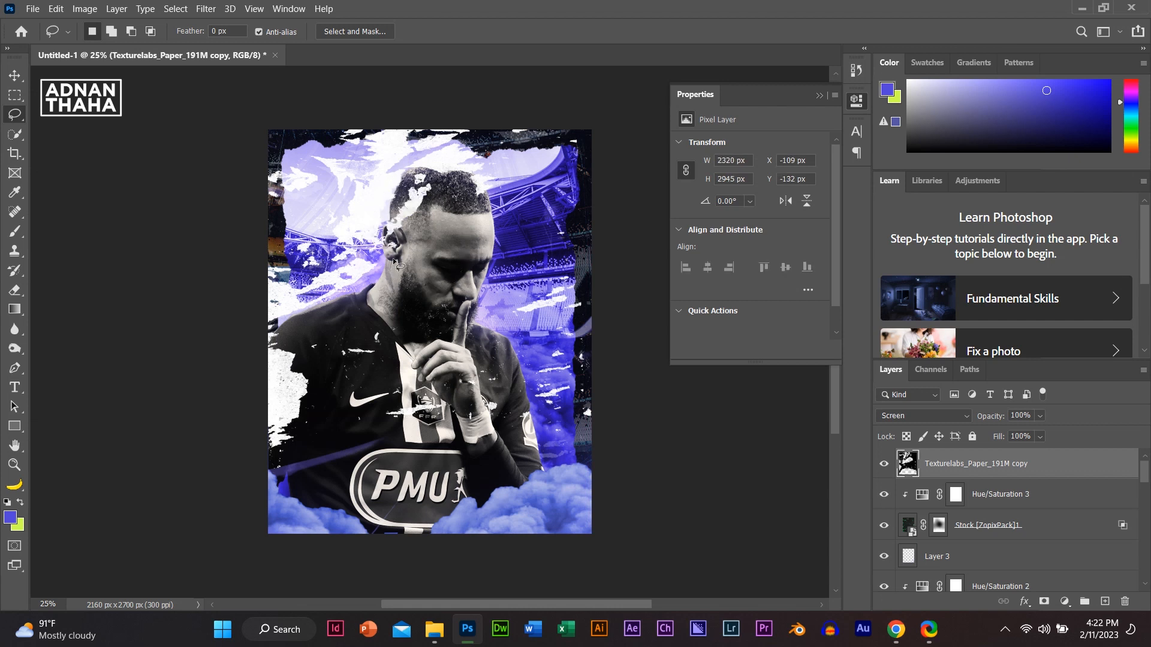
Step: Lasso and delete the white paper texture around the player's head and the background above it
mouse_move(370, 259)
left_mouse_down()
mouse_move(323, 268)
mouse_move(319, 221)
mouse_move(339, 191)
left_mouse_up()
mouse_move(318, 147)
left_mouse_down()
mouse_move(400, 161)
mouse_move(486, 142)
mouse_move(529, 180)
mouse_move(519, 239)
mouse_move(480, 264)
left_mouse_up()
key("Delete")
key("ctrl+d")
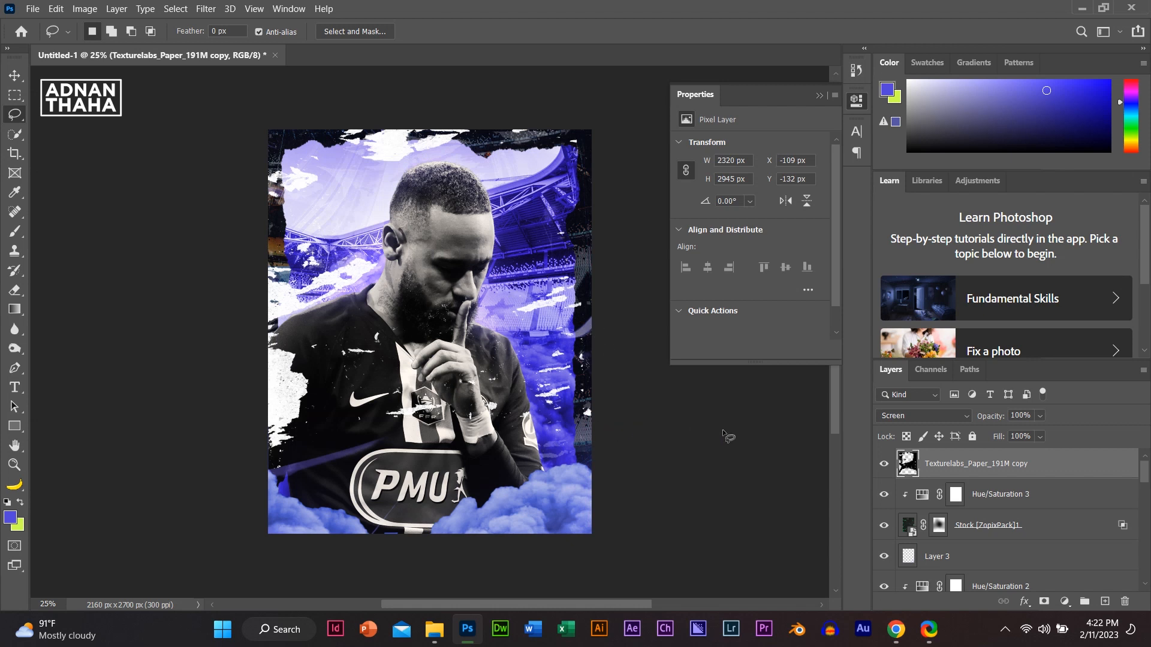
Step: Keep the trimmed Texturelabs_Paper_191M copy in Screen mode and lower its opacity to 88%
left_click(910, 416)
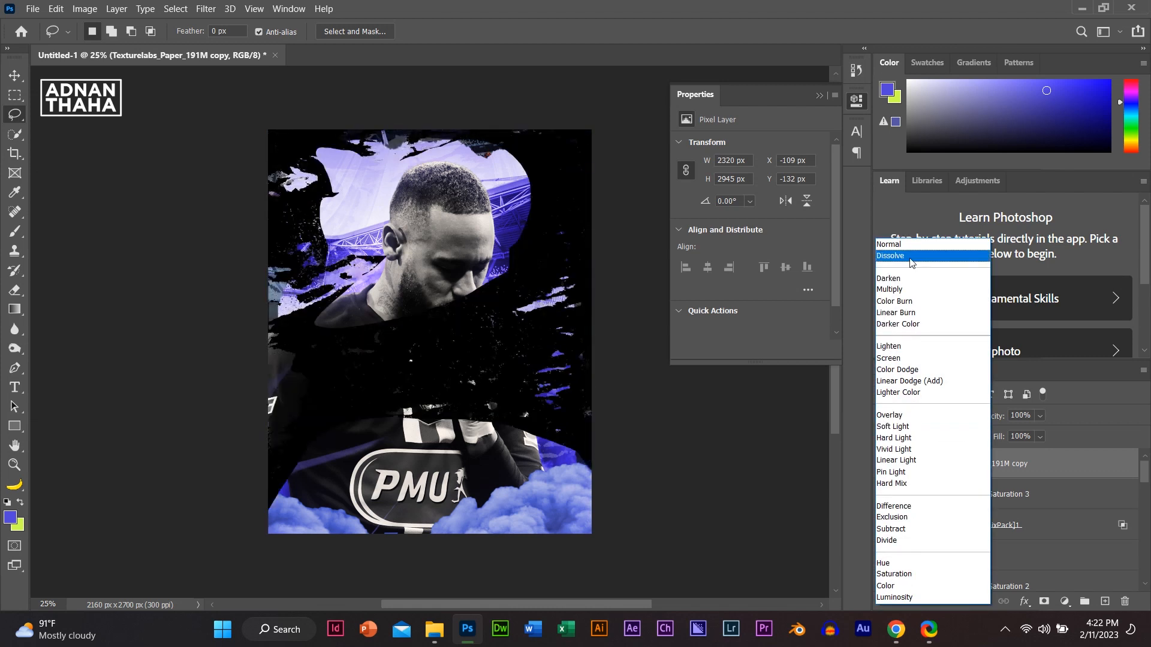
left_click(899, 358)
mouse_move(984, 418)
left_mouse_down()
mouse_move(935, 418)
mouse_move(982, 430)
mouse_move(966, 418)
left_mouse_up()
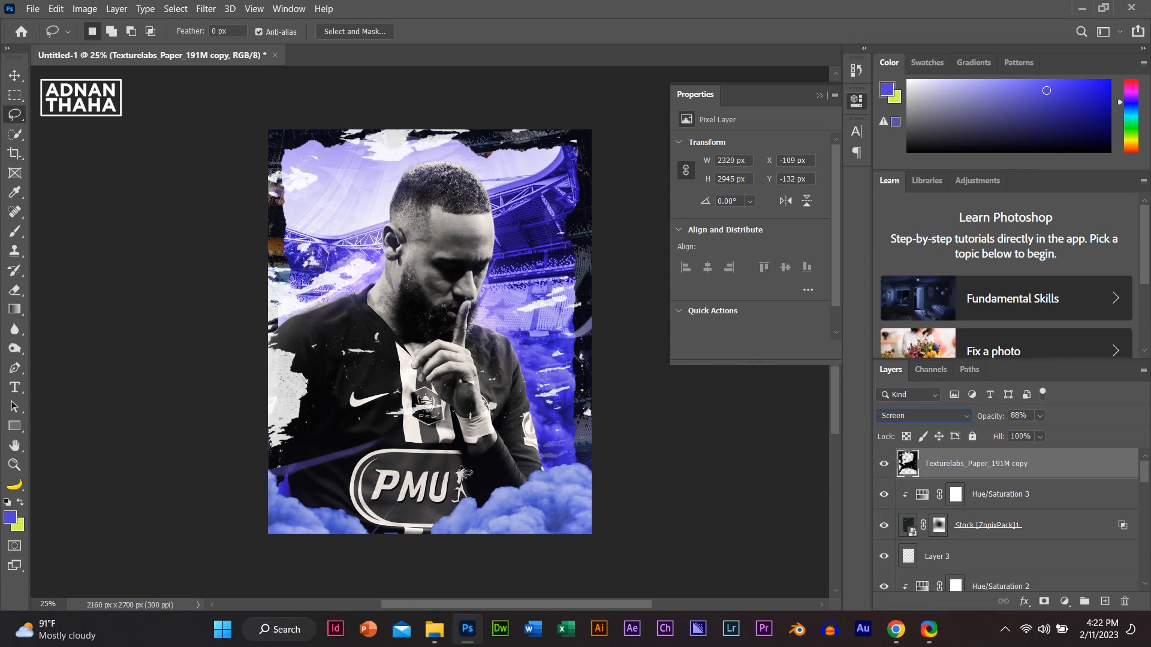
Step: Add a layer mask to the Texturelabs_Paper_191M copy and brush black to fade it over the player's chest and the poster's edges
left_click(1044, 602)
left_click(16, 234)
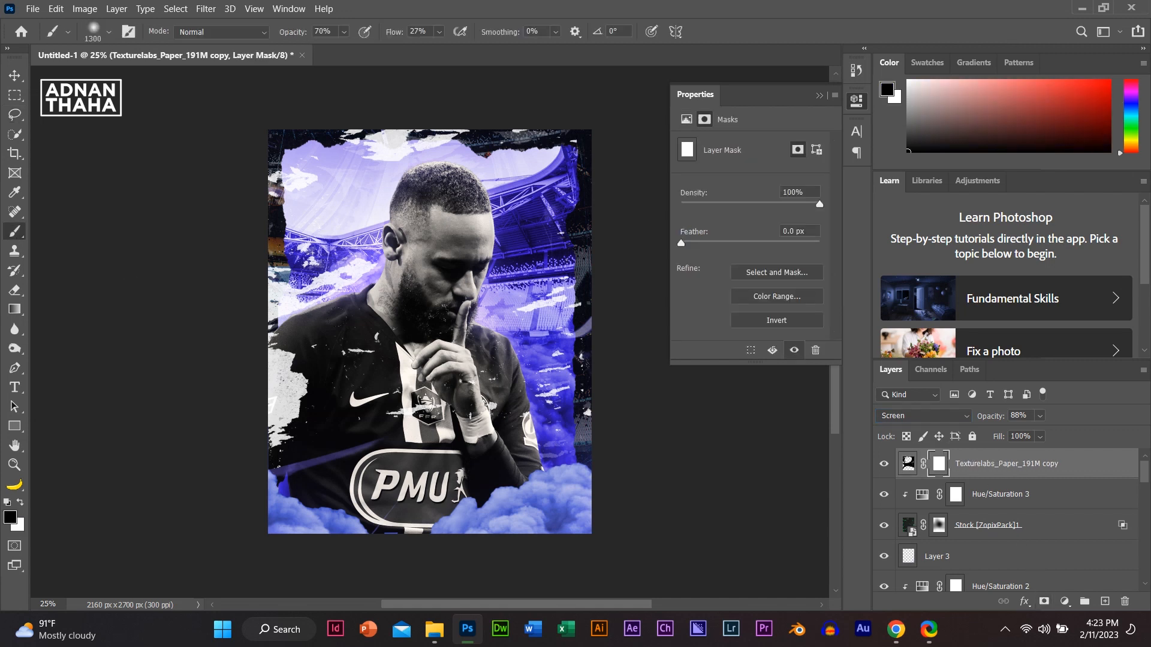
left_click(424, 408)
left_click(389, 133)
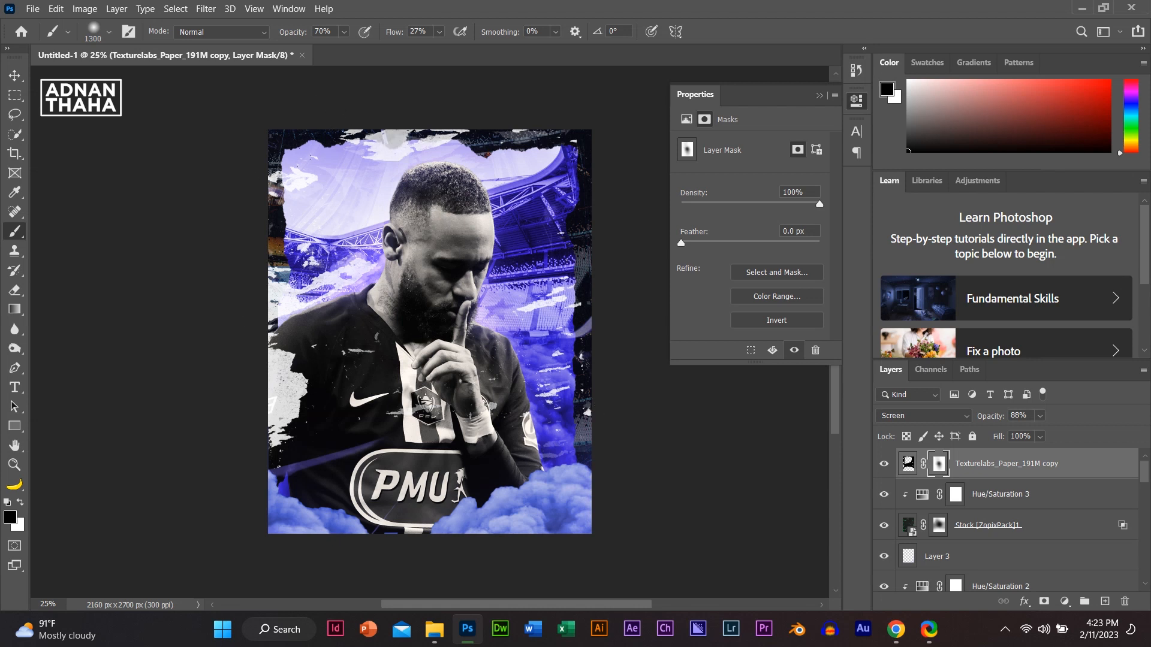
left_click(263, 391)
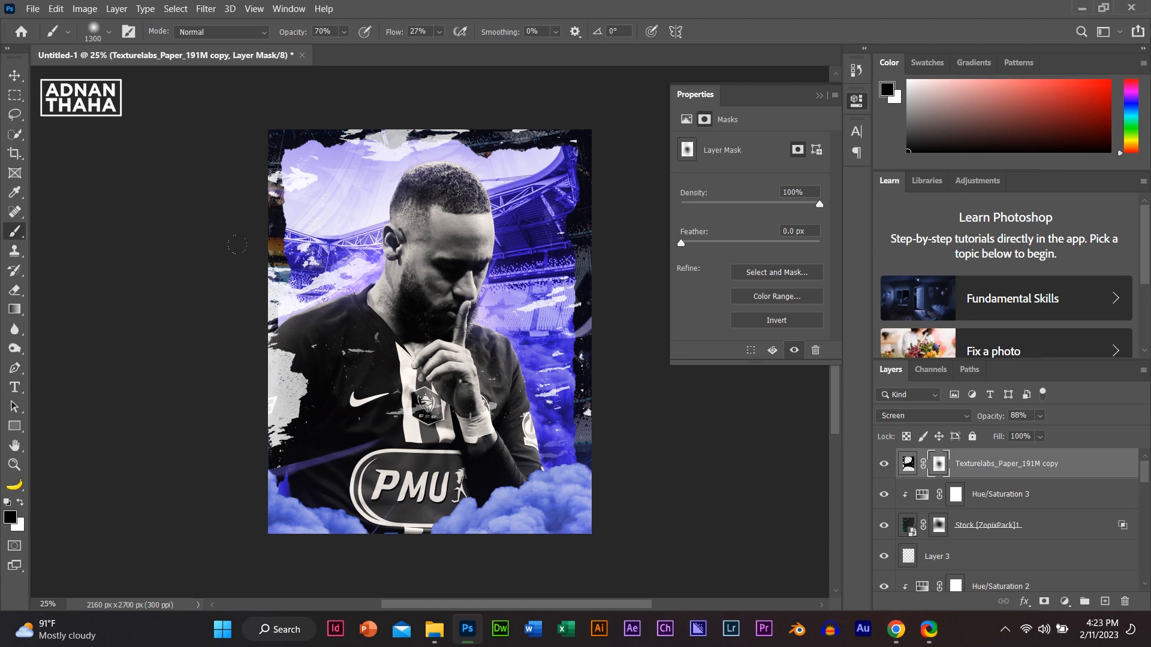
left_click(266, 326)
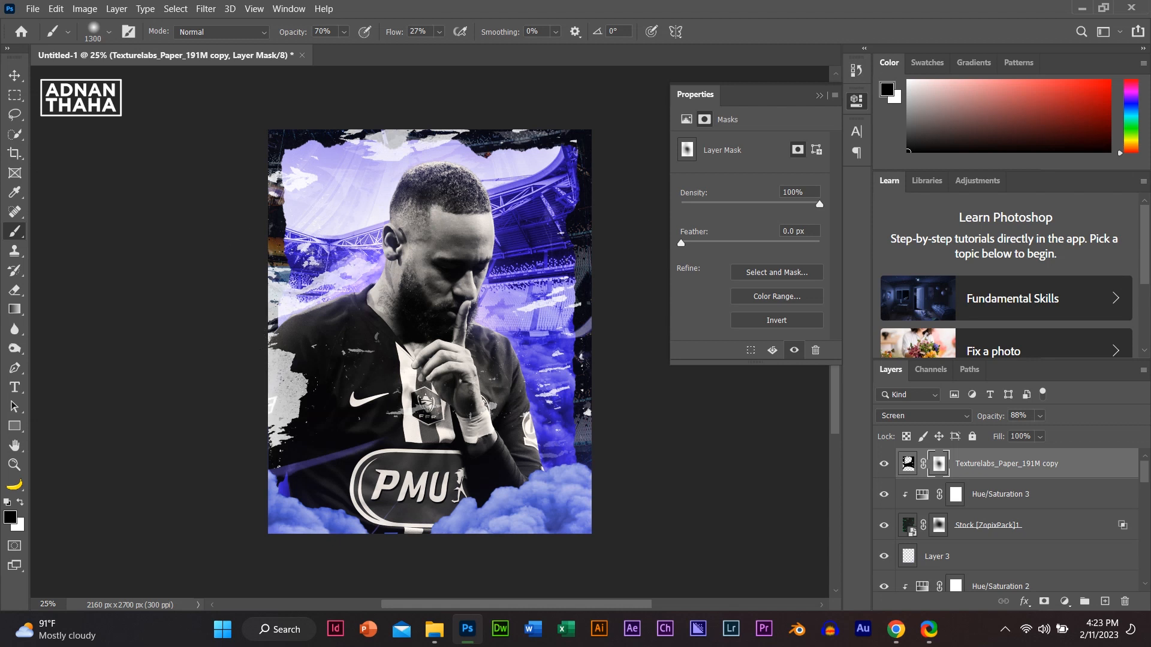
left_click(337, 393)
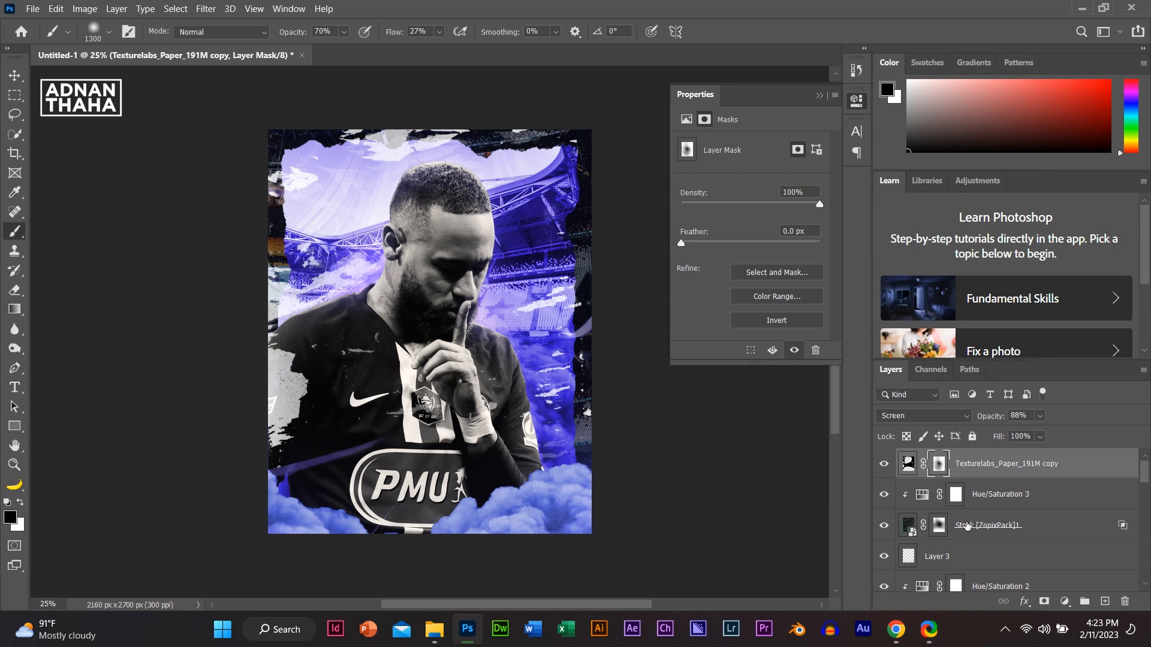
Step: Duplicate the dust Texture layer to the top of the stack, set the copy's opacity to 11% and compare with it hidden
scroll(966, 525, "down", 10)
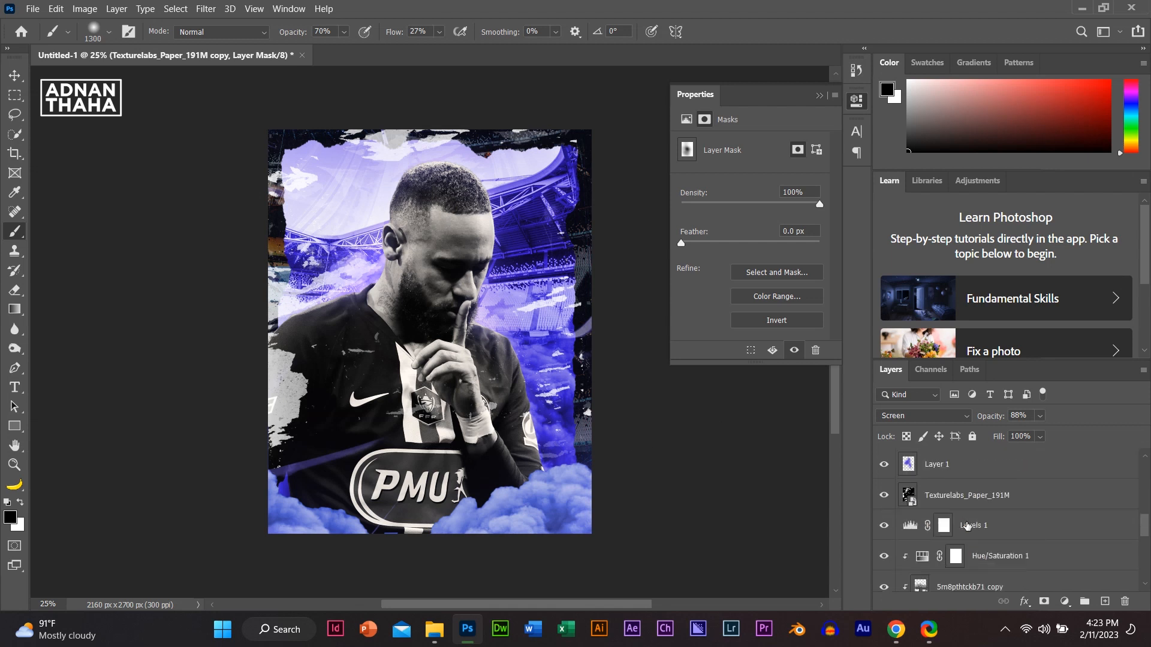
scroll(971, 542, "up", 3)
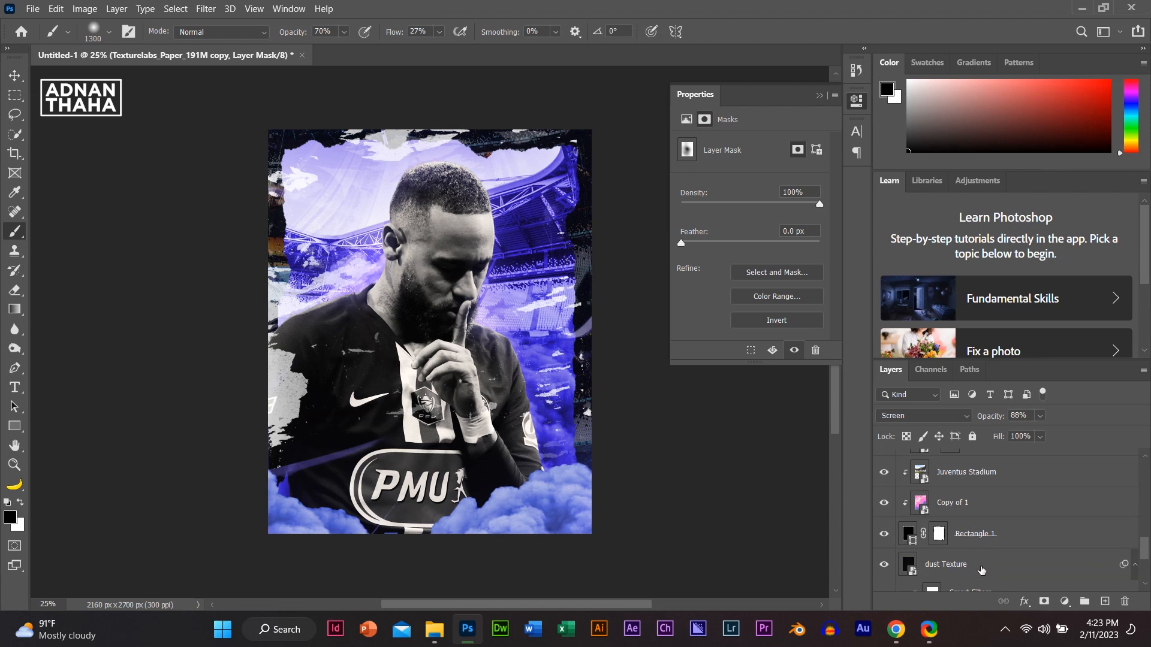
left_click(971, 538)
left_click_drag(993, 538, 971, 462)
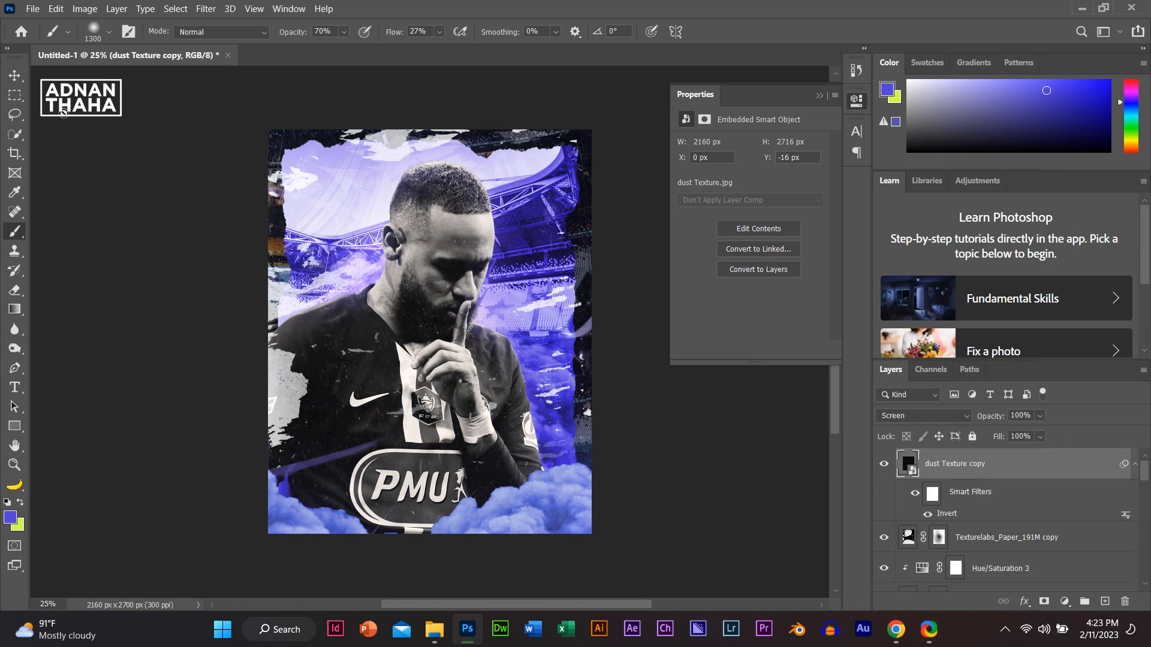
key("v")
left_click_drag(987, 414, 818, 406)
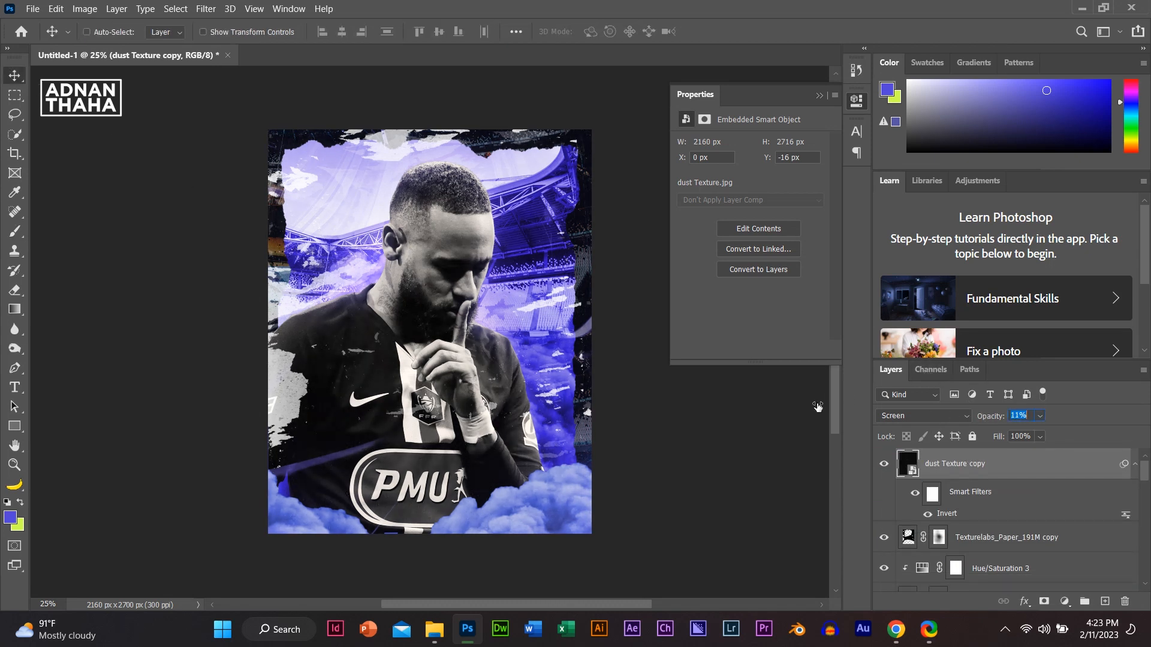
left_click(884, 465)
left_click(884, 465)
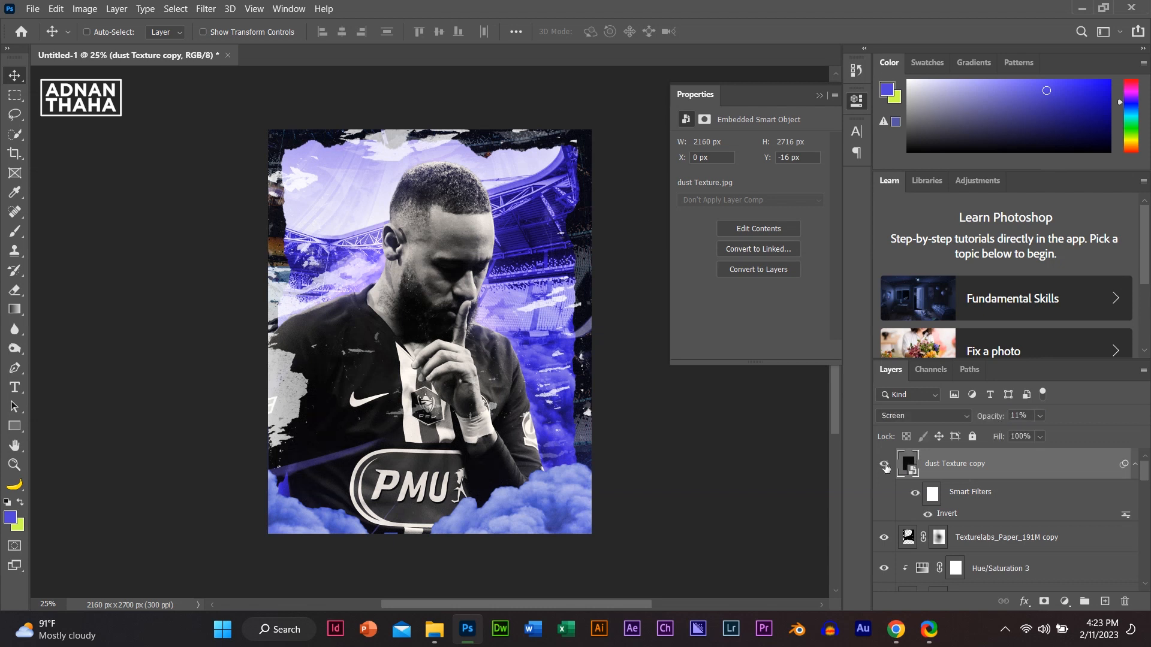